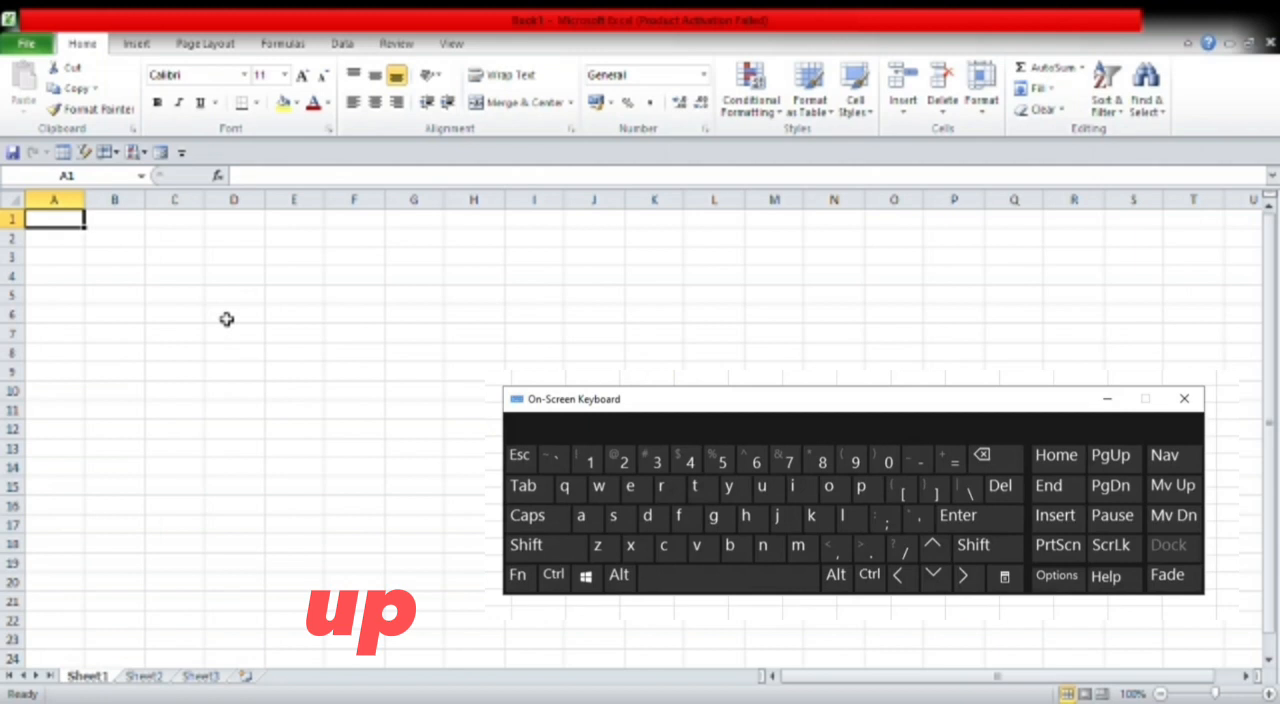
- Move the active cell around the sheet one cell at a time, to the start of the row, to A1 and to the last used cell
{"action": "left_click", "coordinate": [227, 319]}
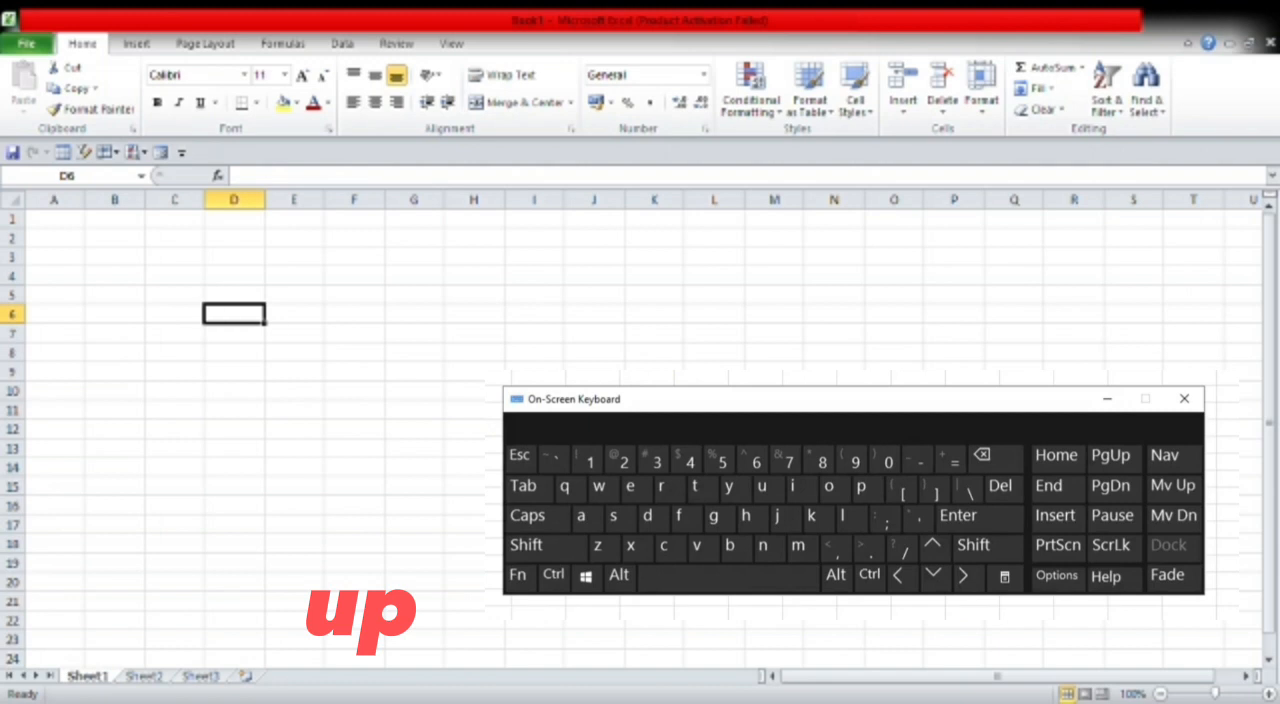
{"action": "key", "text": "Up"}
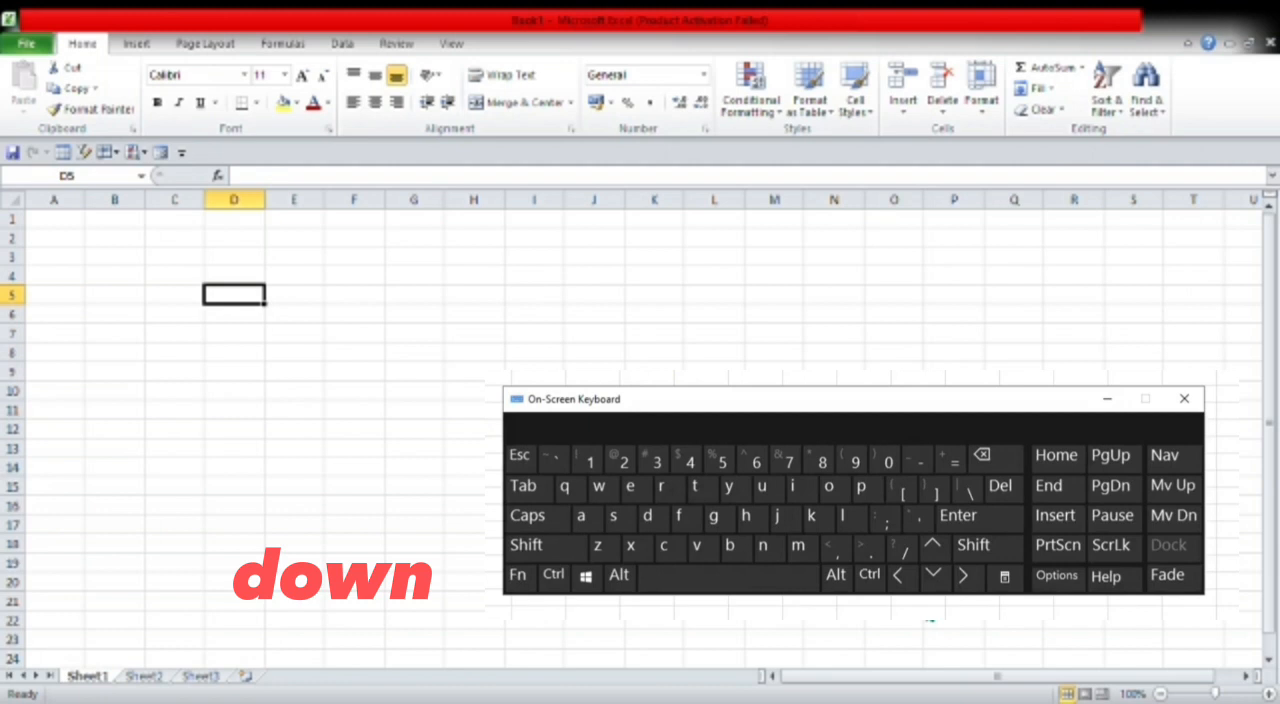
{"action": "key", "text": "Down"}
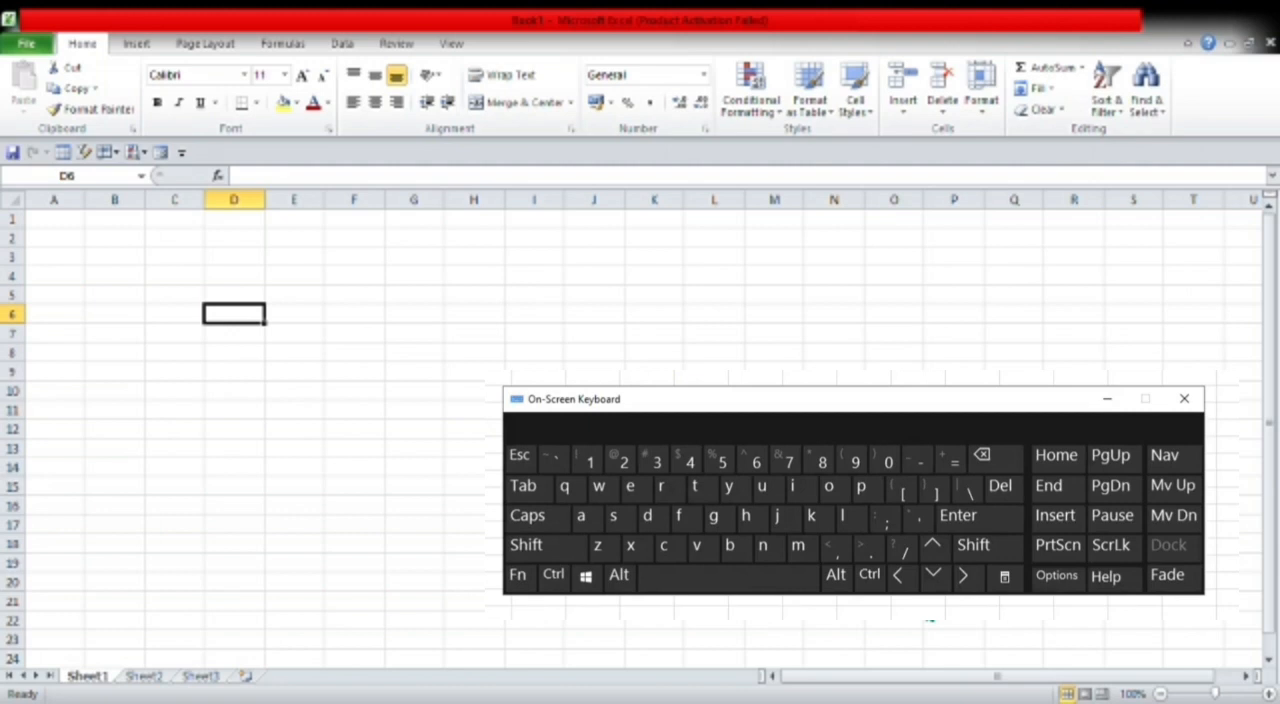
{"action": "key", "text": "Right"}
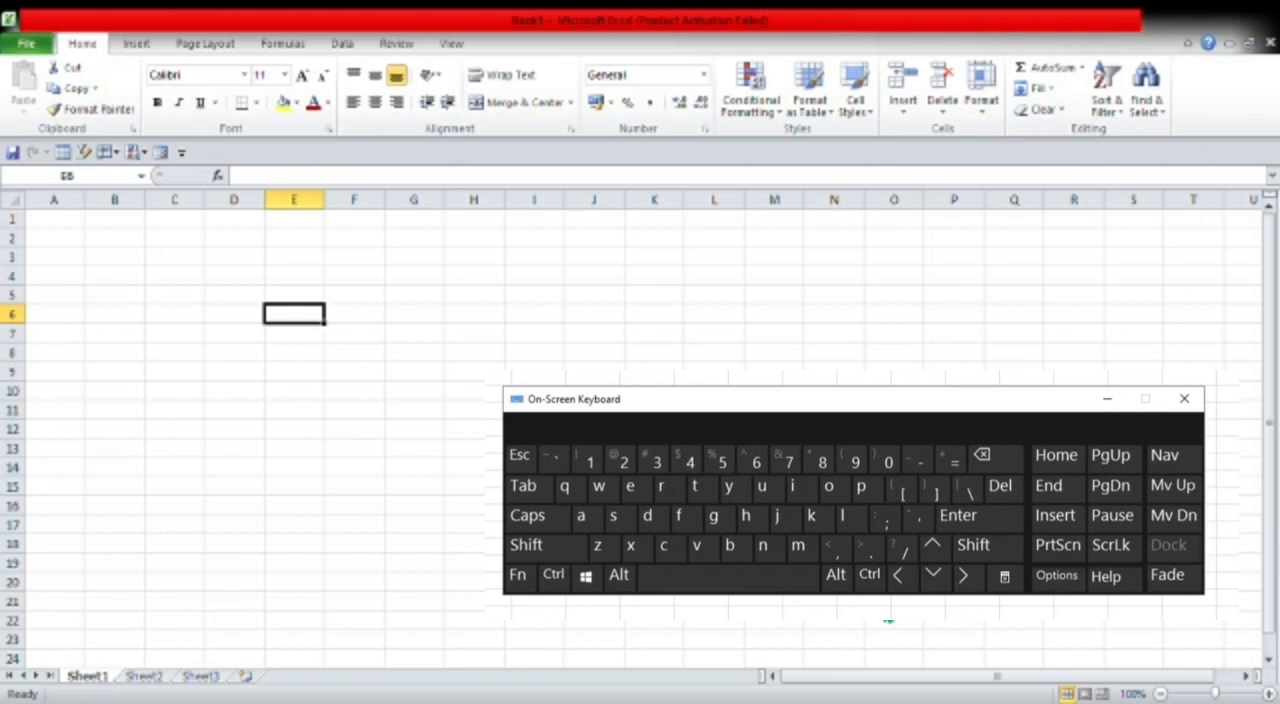
{"action": "key", "text": "Left"}
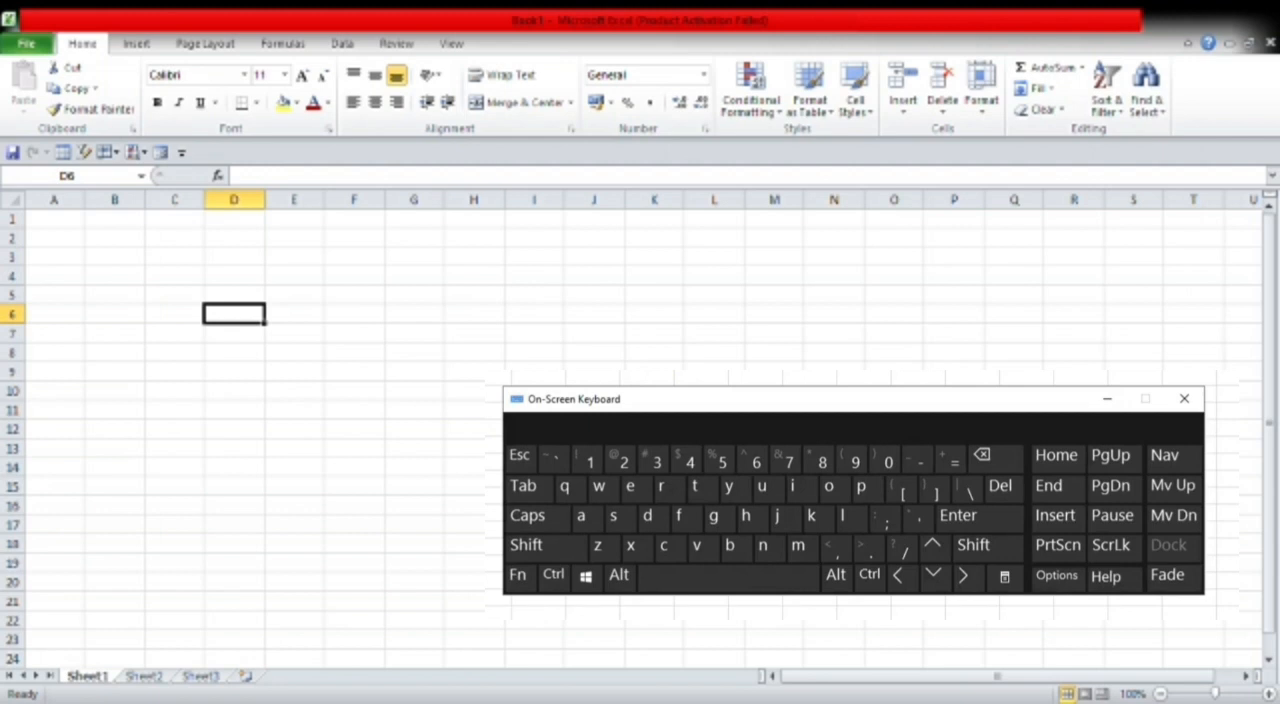
{"action": "key", "text": "Return"}
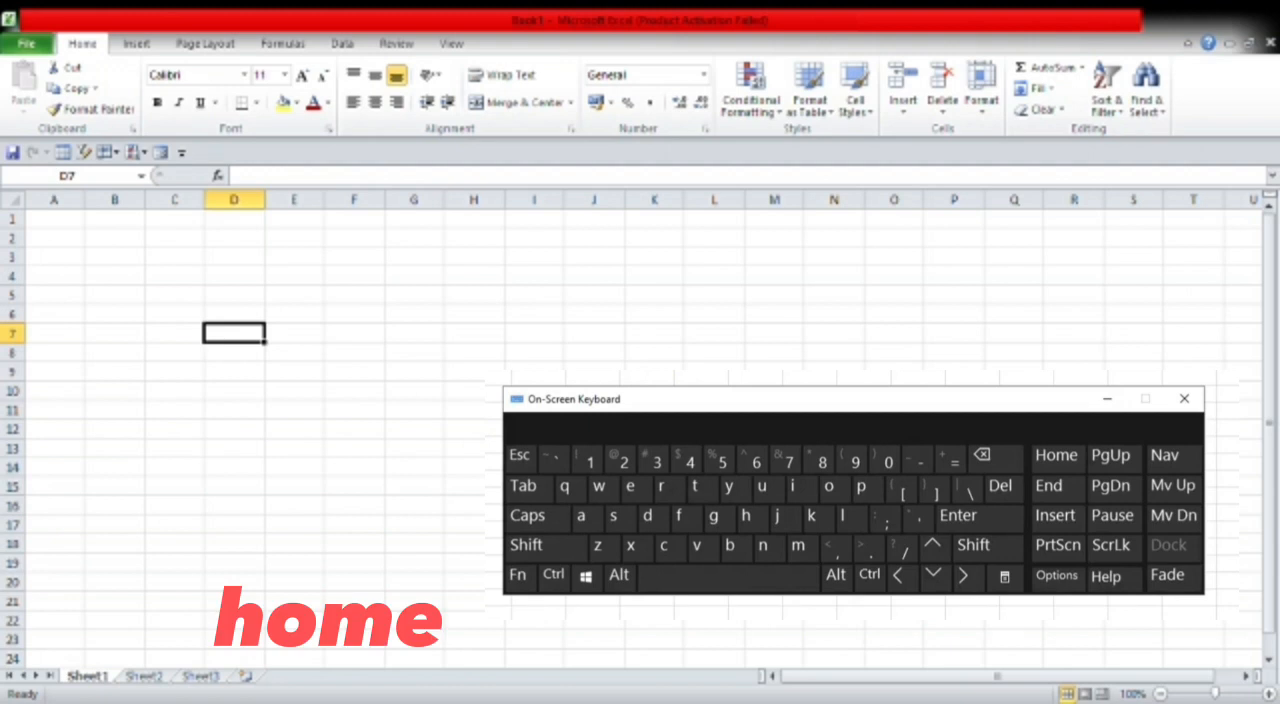
{"action": "key", "text": "Home"}
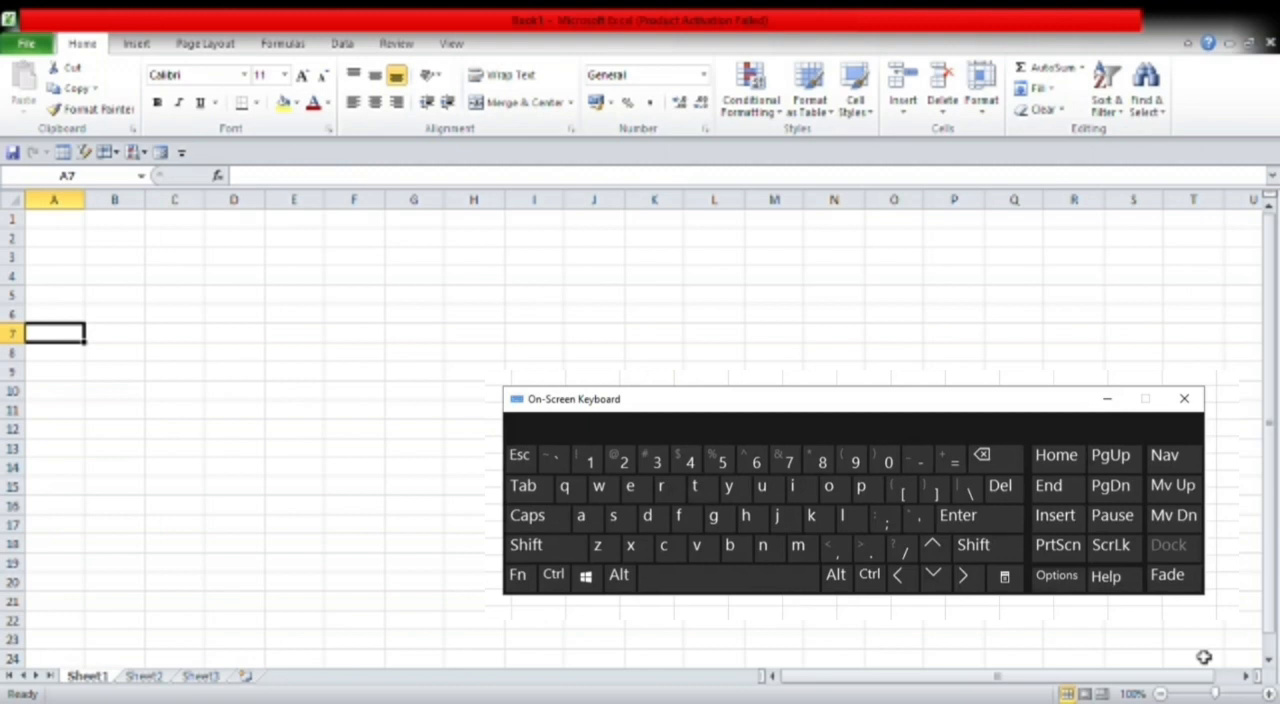
{"action": "key", "text": "ctrl+Home"}
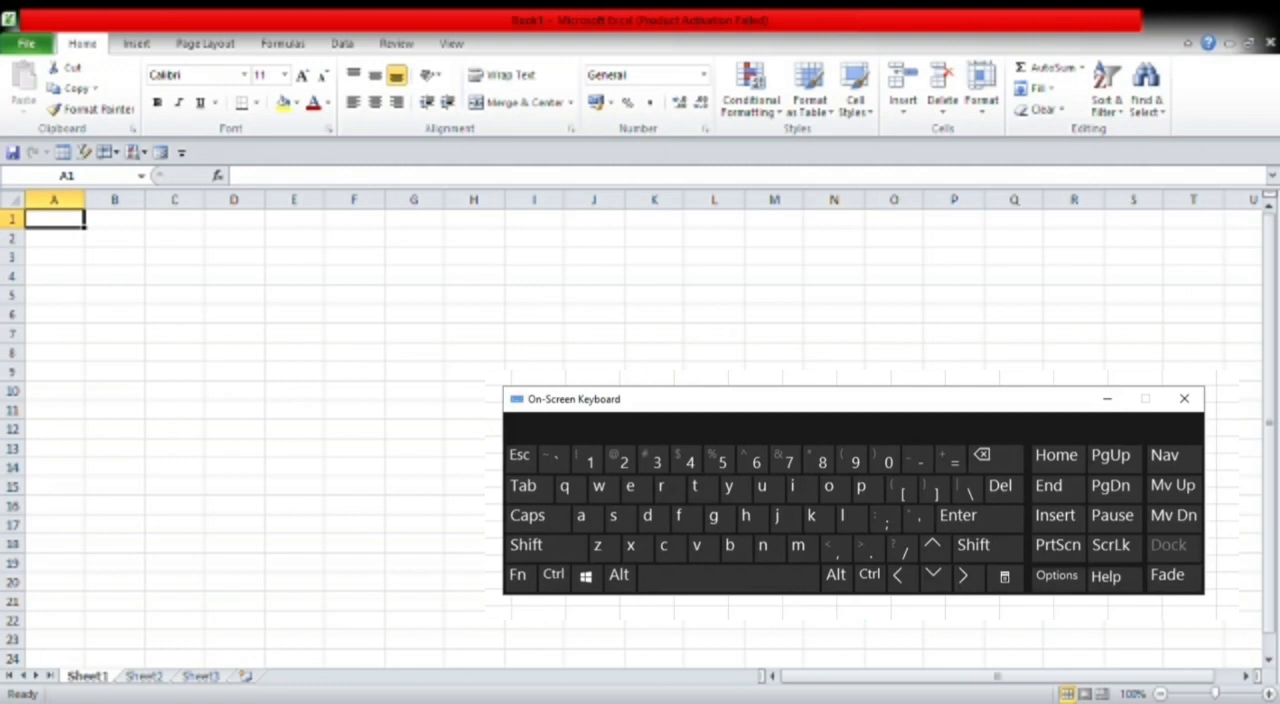
{"action": "key", "text": "ctrl+End"}
- Enter the text buku in a cell of column M
{"action": "left_click", "coordinate": [767, 316]}
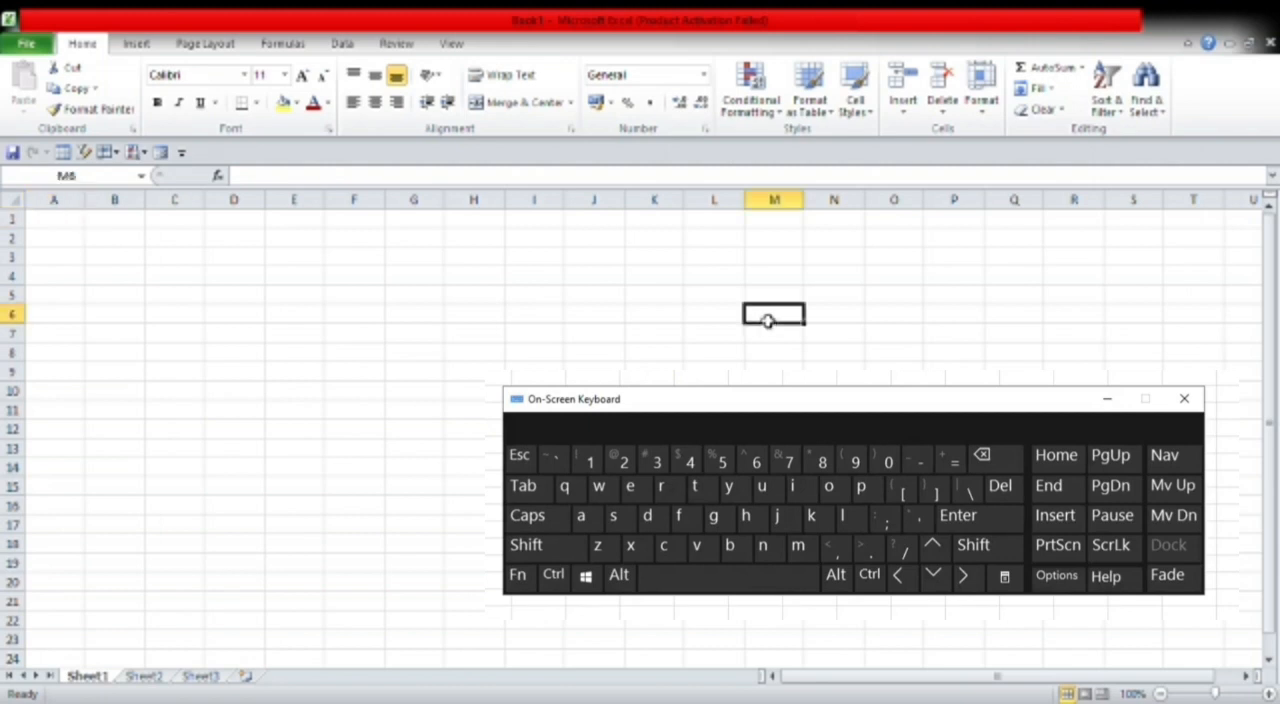
{"action": "type", "text": "buk"}
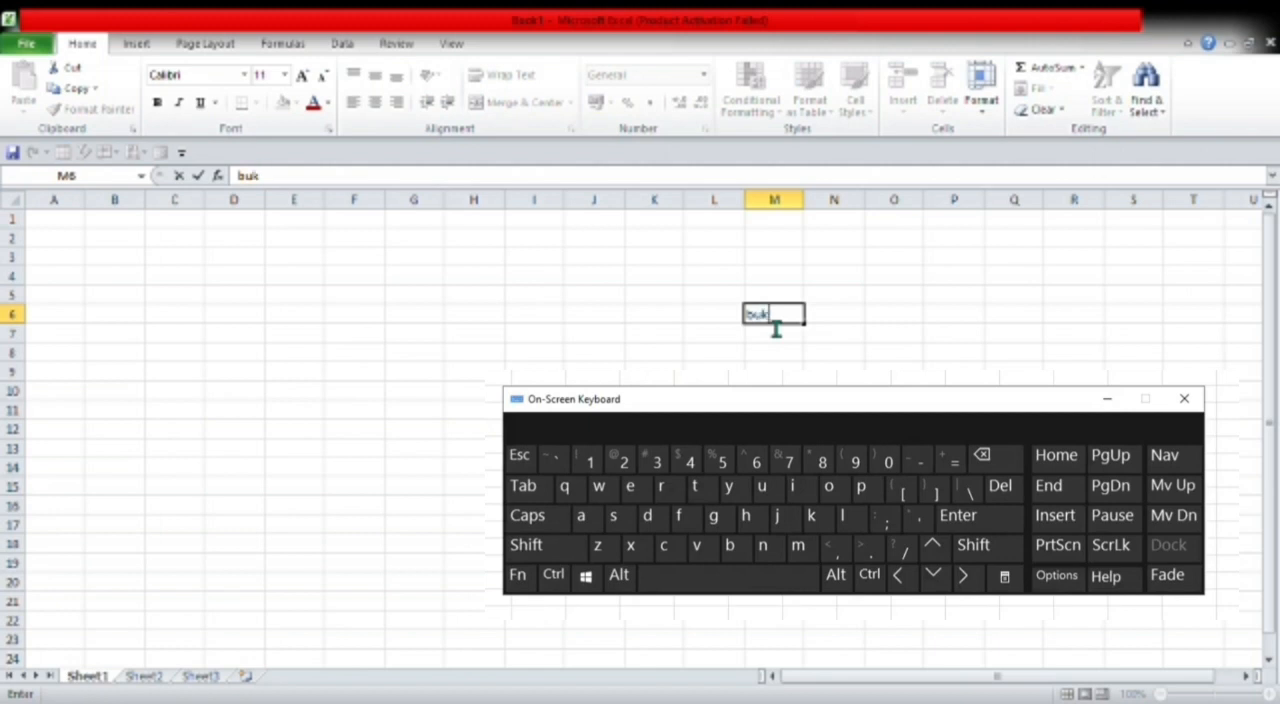
{"action": "type", "text": "u"}
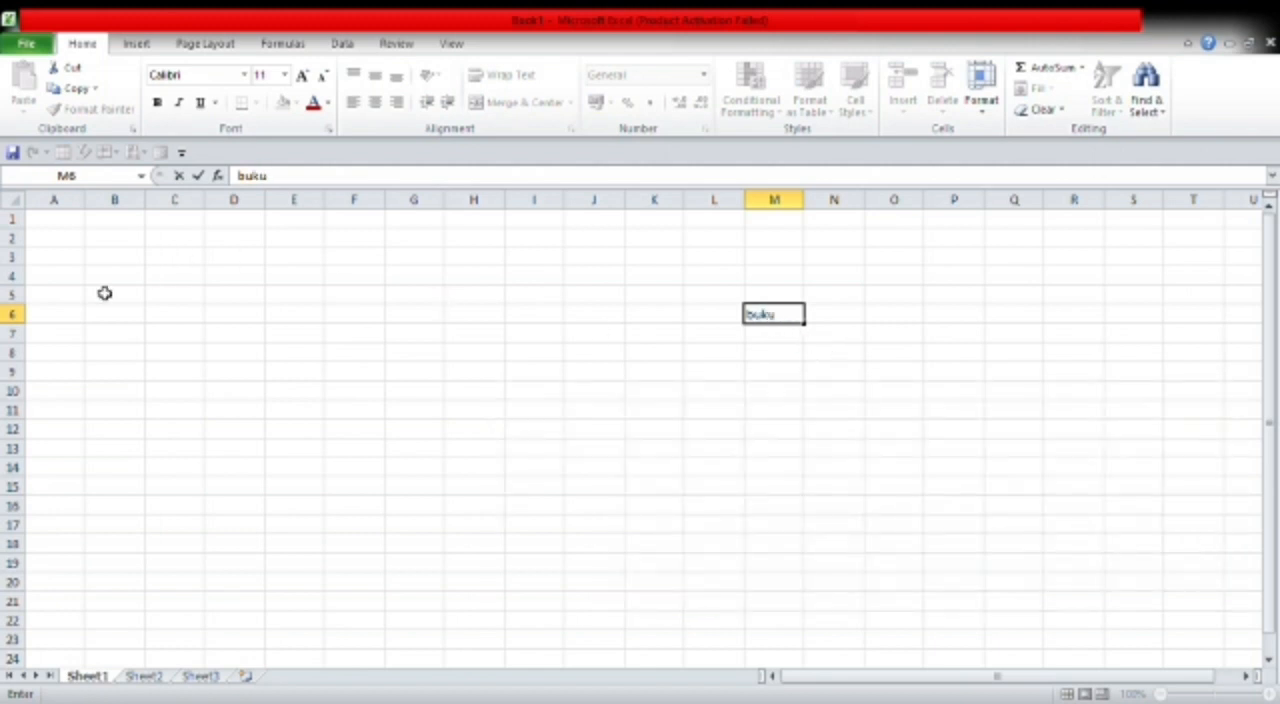
{"action": "left_click", "coordinate": [129, 257]}
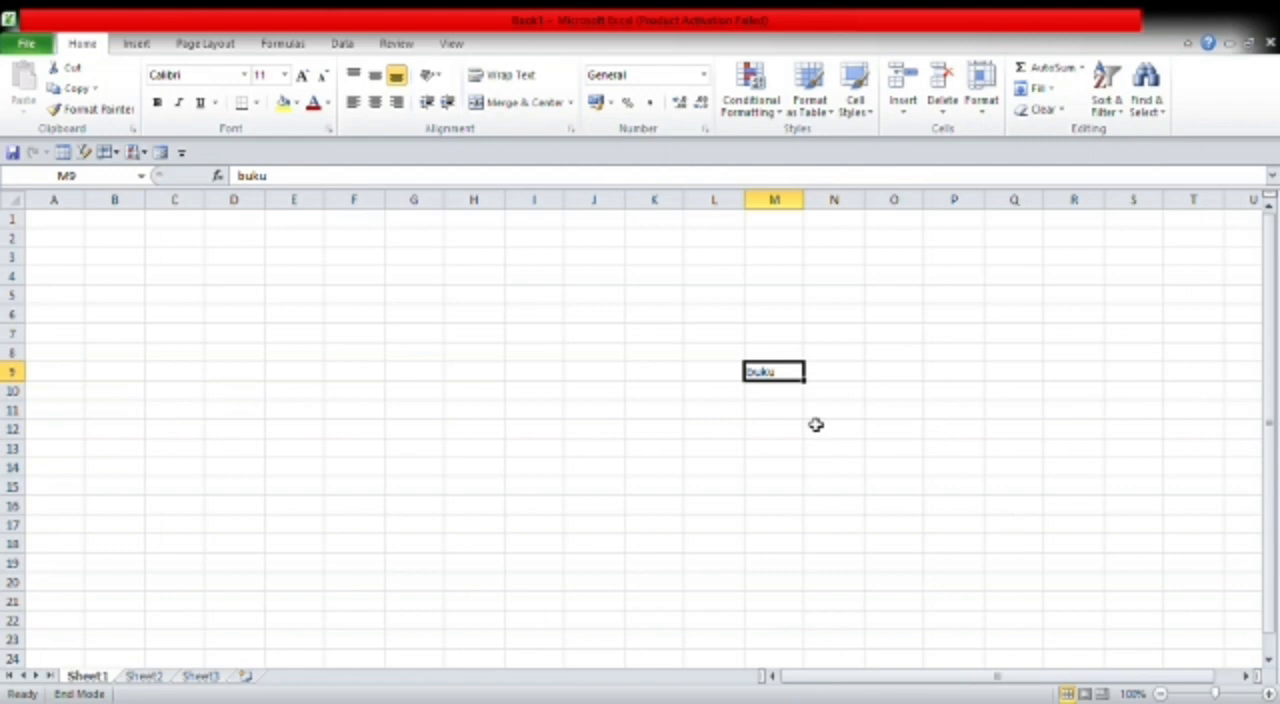
- Scroll through the sheet screen by screen, down, right, up and left, and return to cell A1
{"action": "key", "text": "alt+Page_Down"}
{"action": "key", "text": "alt+Page_Down"}
{"action": "key", "text": "alt+Page_Down"}
{"action": "key", "text": "Page_Down"}
{"action": "key", "text": "Page_Down"}
{"action": "key", "text": "Page_Down"}
{"action": "key", "text": "Page_Down"}
{"action": "key", "text": "alt+Page_Down"}
{"action": "key", "text": "alt+Page_Down"}
{"action": "key", "text": "Page_Down"}
{"action": "key", "text": "alt+Page_Down"}
{"action": "key", "text": "alt+Page_Down"}
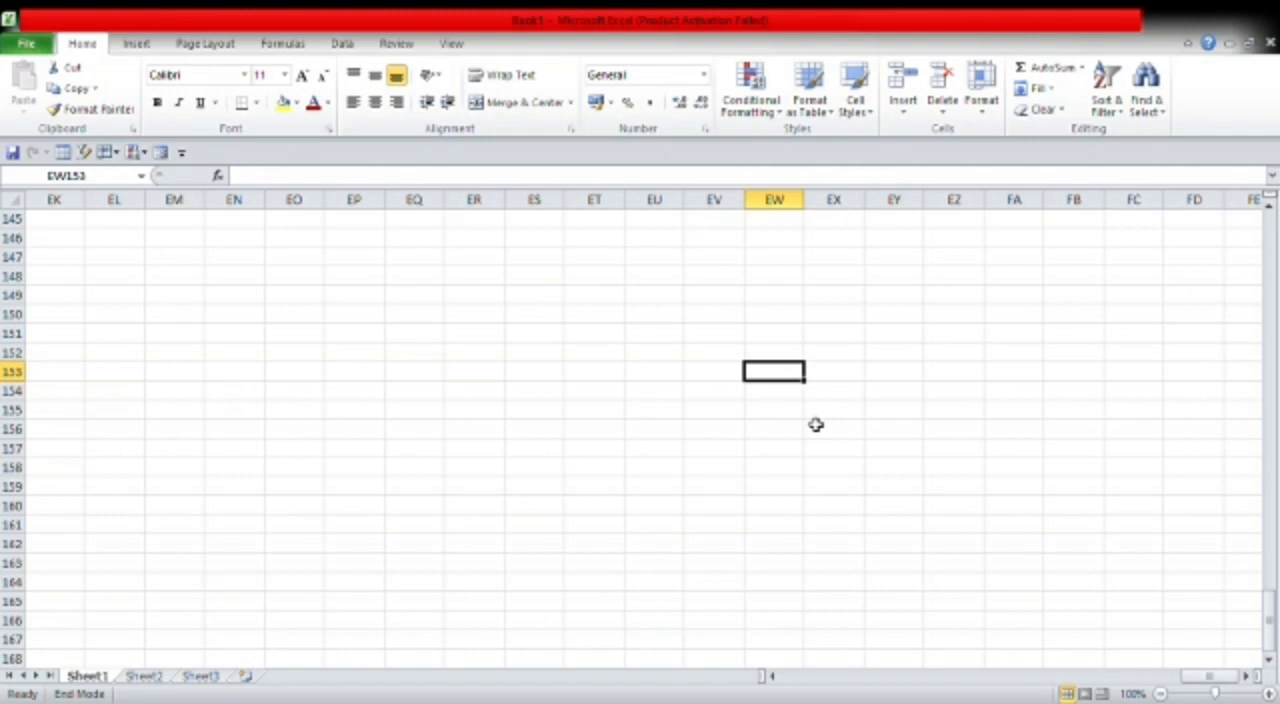
{"action": "key", "text": "Page_Up"}
{"action": "key", "text": "alt+Page_Up"}
{"action": "key", "text": "alt+Page_Up"}
{"action": "key", "text": "Page_Up"}
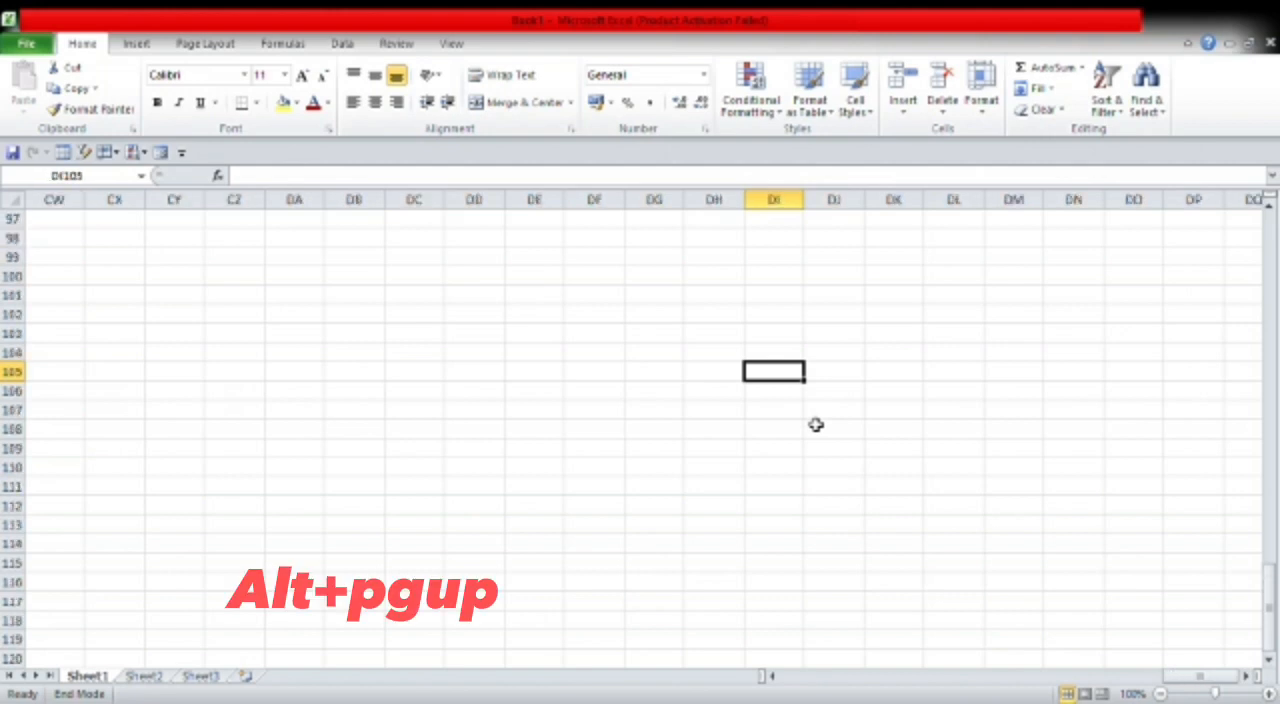
{"action": "key", "text": "Page_Up"}
{"action": "key", "text": "alt+Page_Up"}
{"action": "key", "text": "Page_Up"}
{"action": "key", "text": "Page_Up"}
{"action": "key", "text": "Page_Up"}
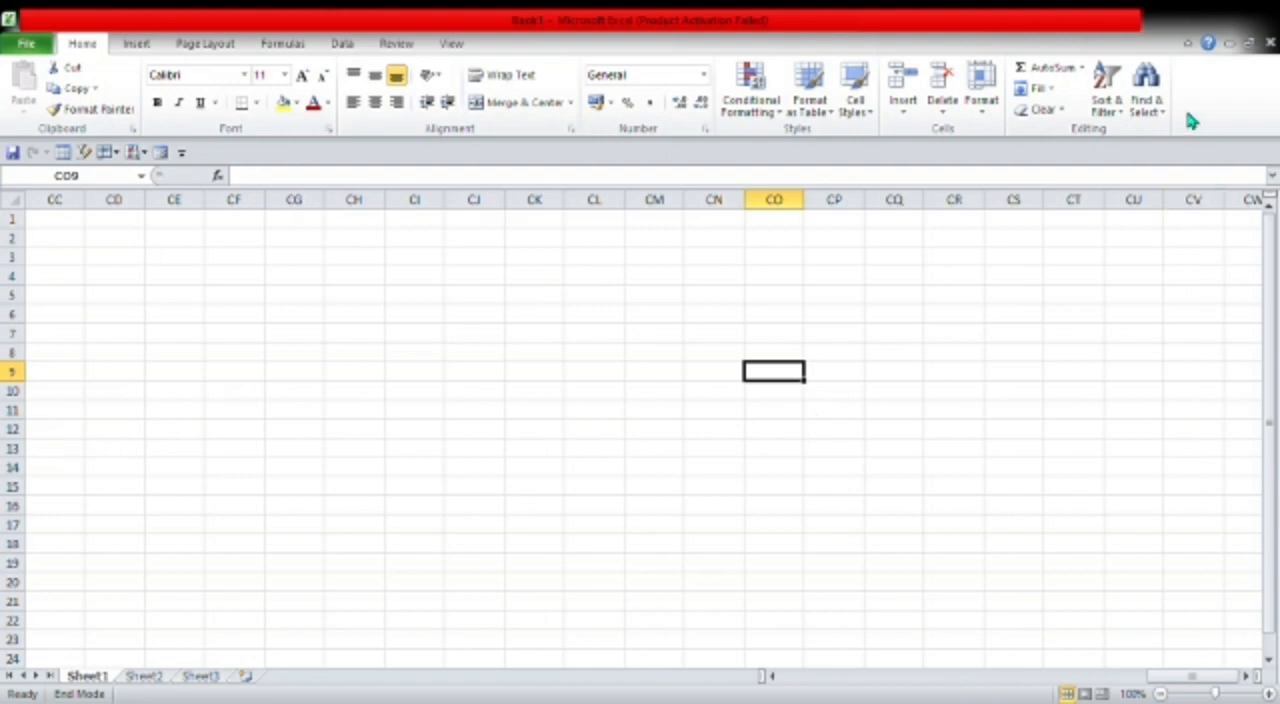
{"action": "key", "text": "ctrl+Home"}
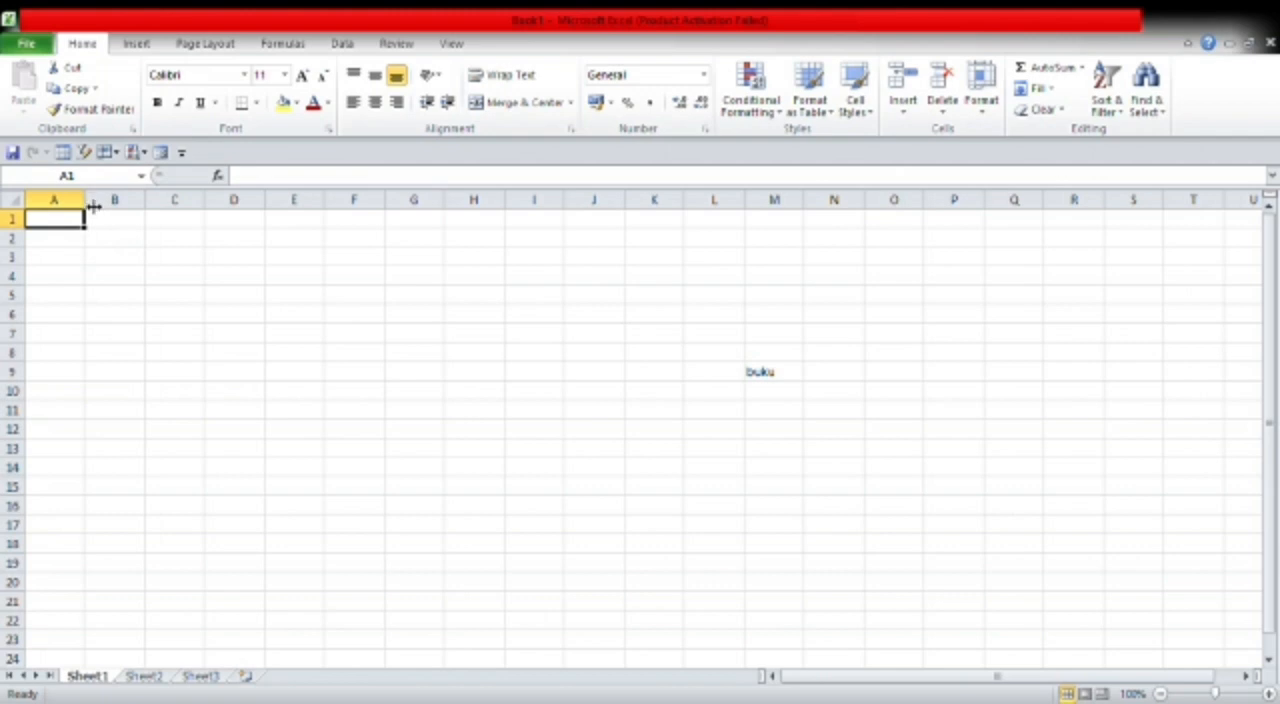
- Widen column A to about twice its width
{"action": "left_click_drag", "start_coordinate": [93, 205], "coordinate": [93, 205]}
{"action": "left_click_drag", "start_coordinate": [93, 202], "coordinate": [157, 208]}
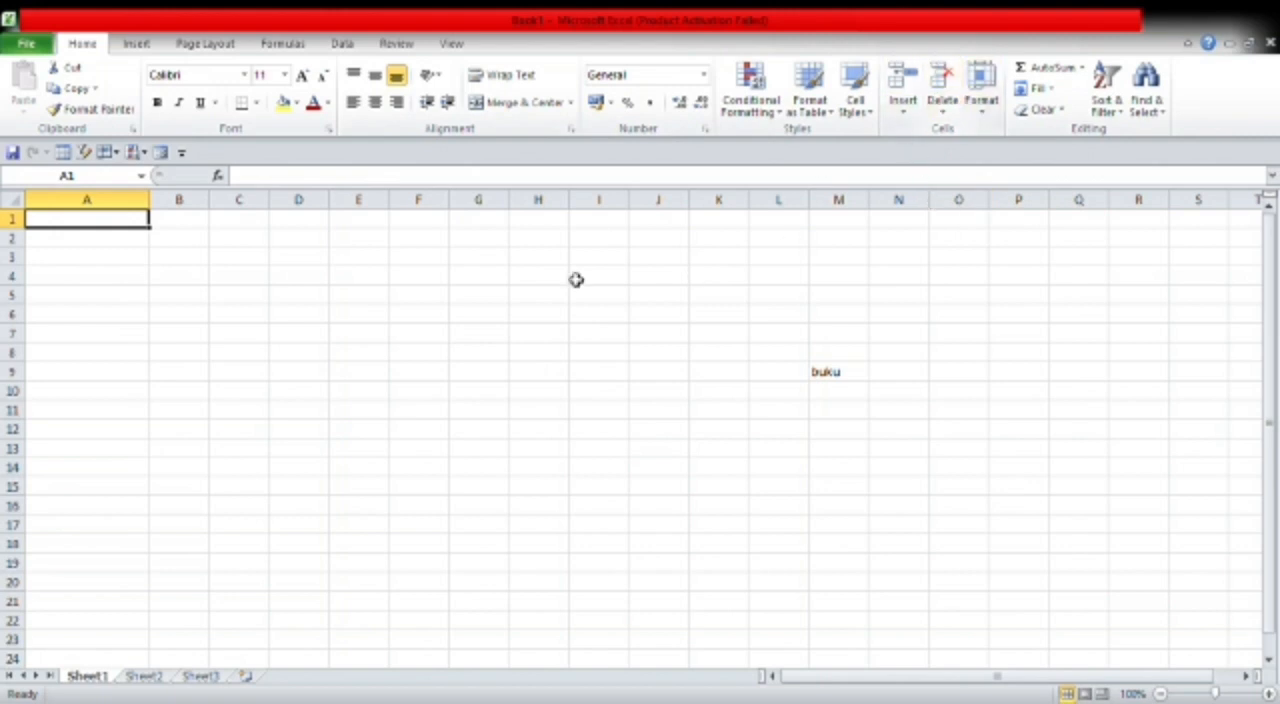
{"action": "left_click", "coordinate": [445, 242]}
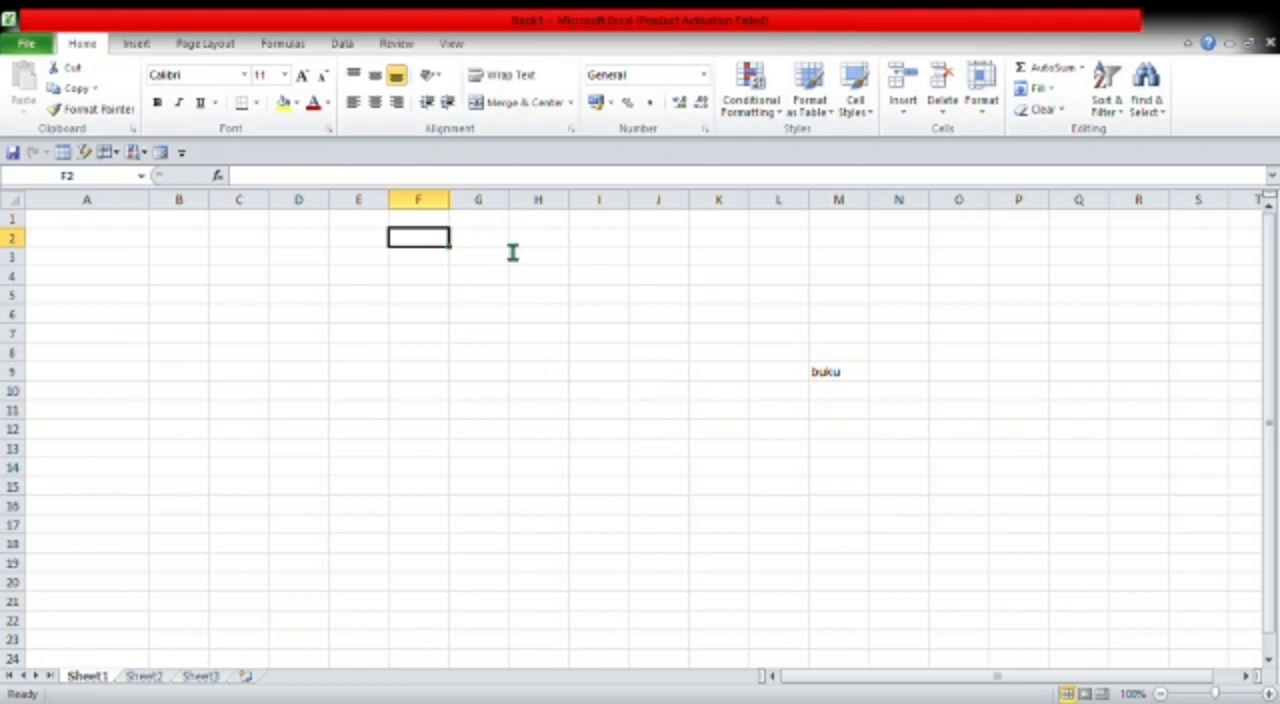
{"action": "left_click", "coordinate": [451, 266]}
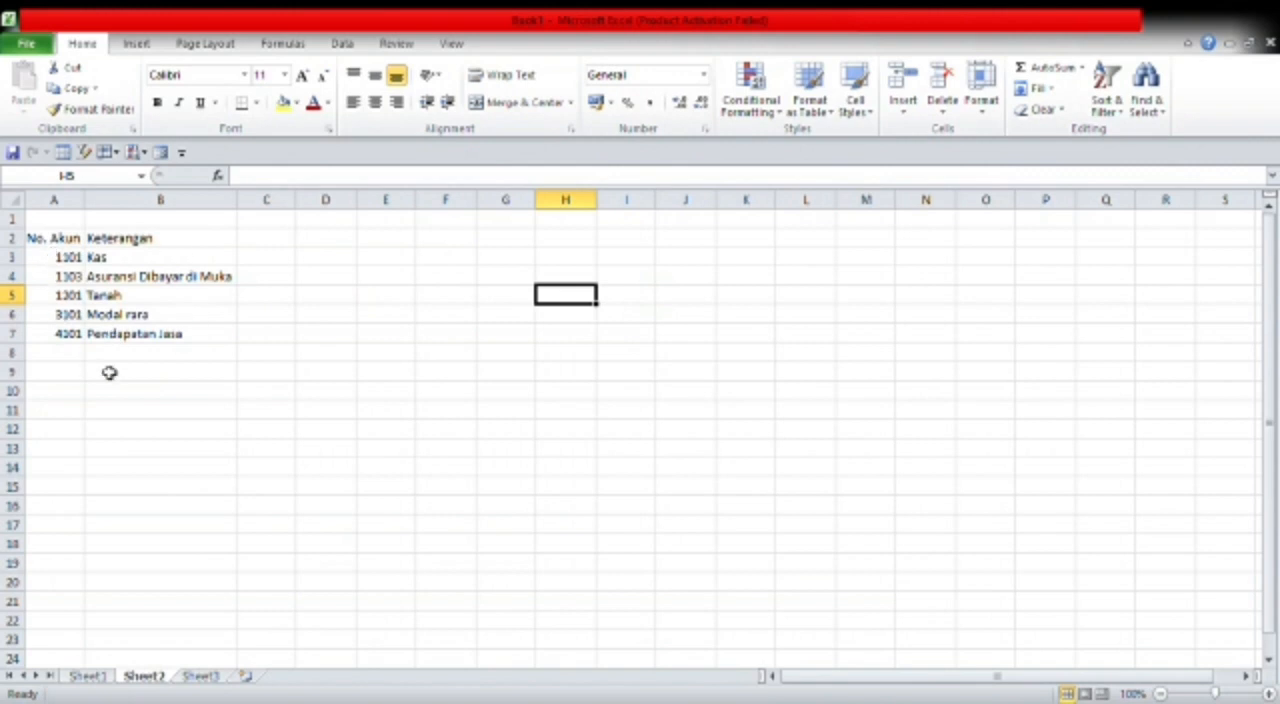
- Apply all borders to the account table A2:B7 on Sheet2
{"action": "left_click", "coordinate": [135, 242]}
{"action": "left_click", "coordinate": [72, 241]}
{"action": "left_click", "coordinate": [117, 238]}
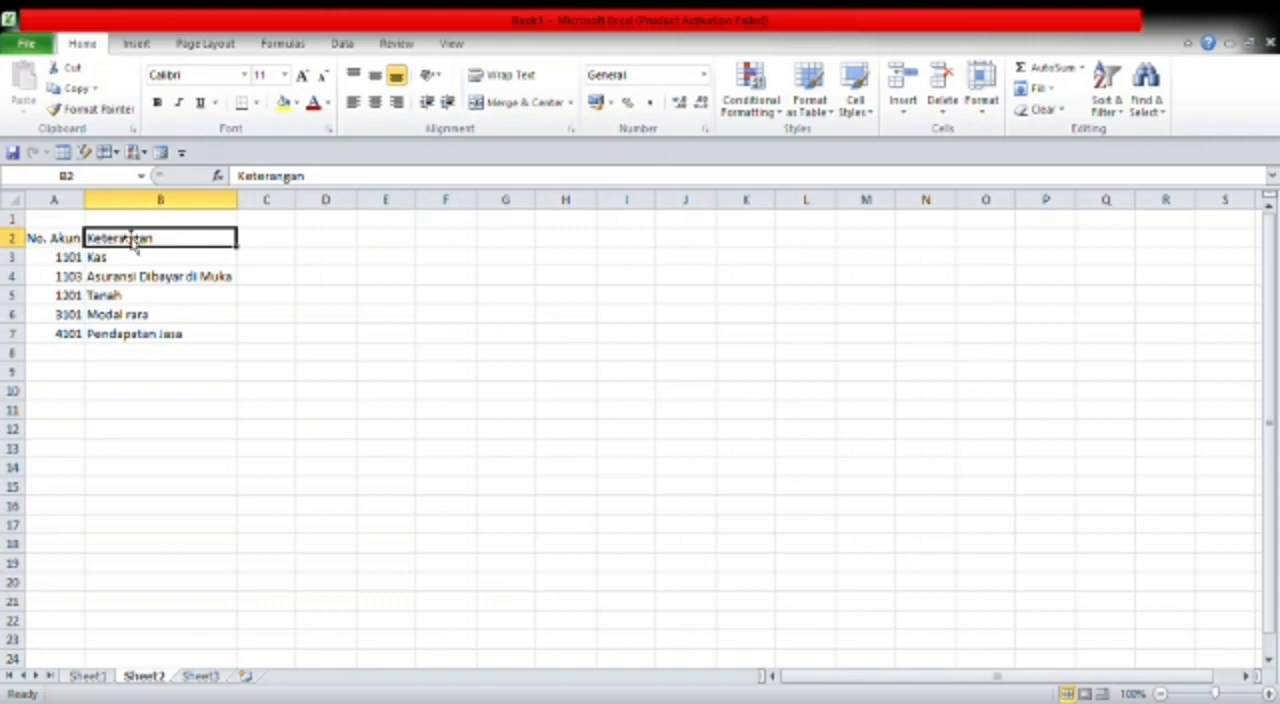
{"action": "left_click_drag", "start_coordinate": [66, 244], "coordinate": [207, 337]}
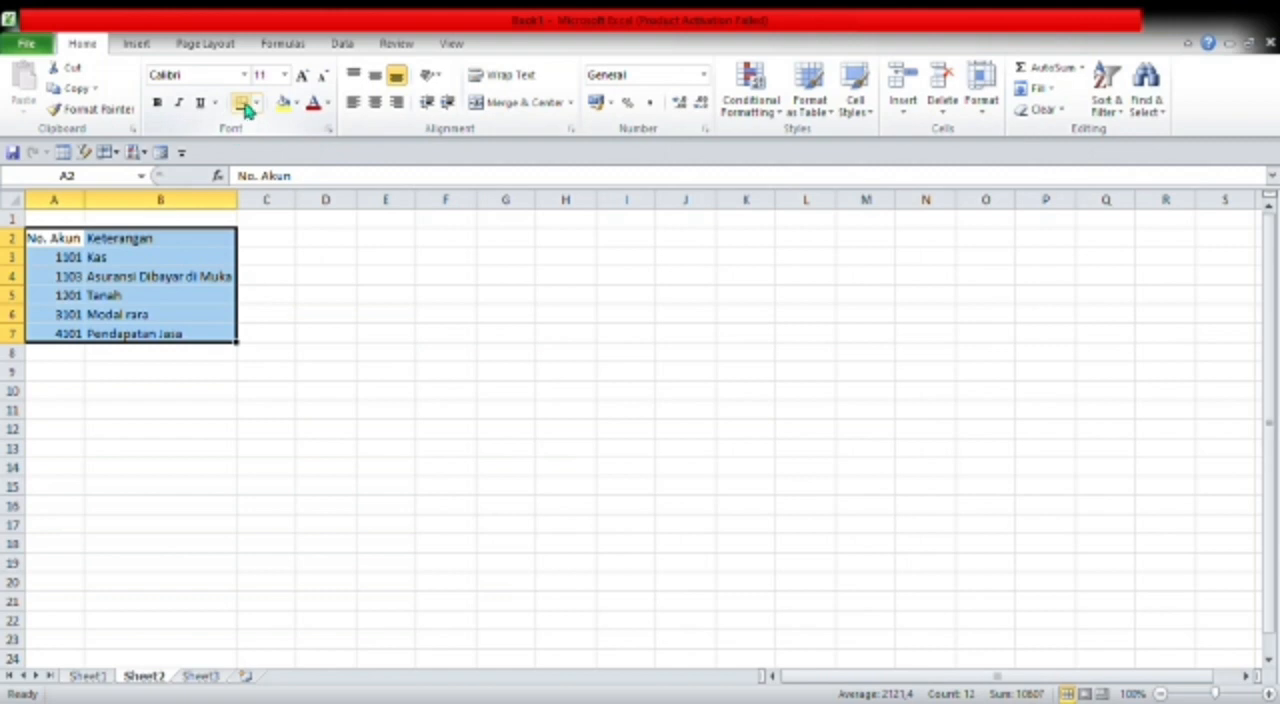
{"action": "left_click", "coordinate": [260, 104]}
{"action": "left_click", "coordinate": [319, 264]}
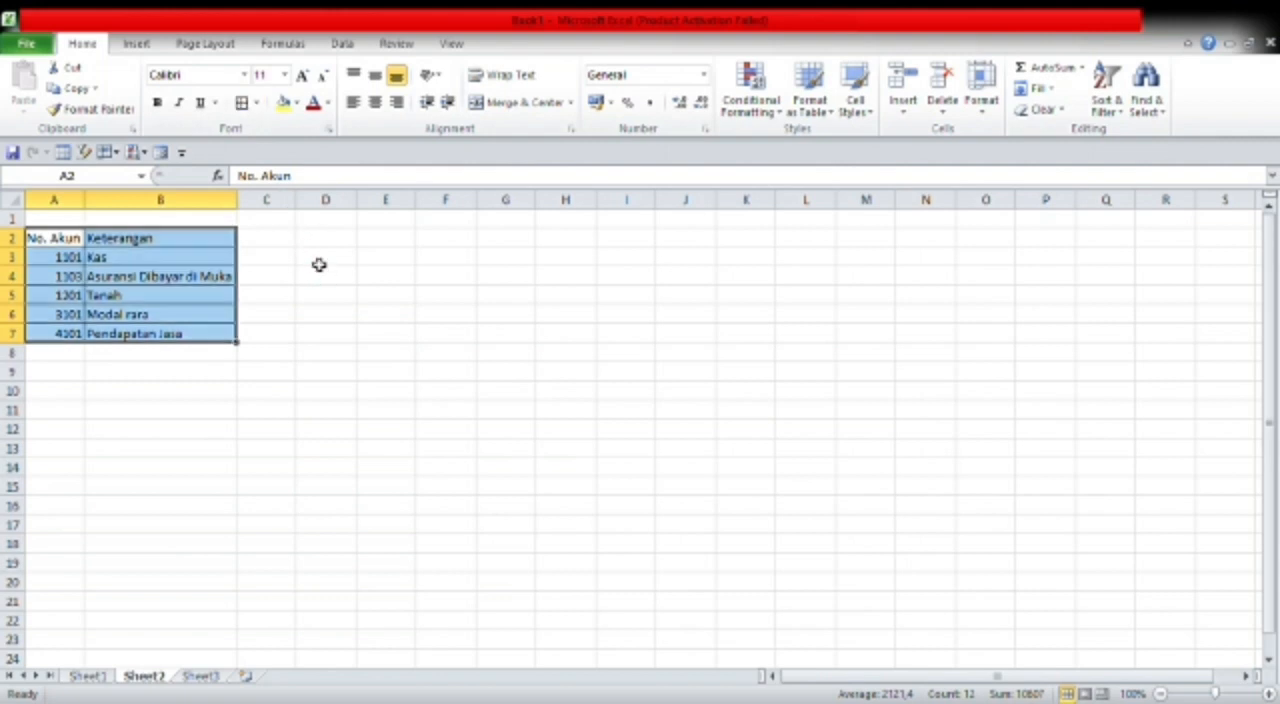
{"action": "left_click", "coordinate": [319, 264]}
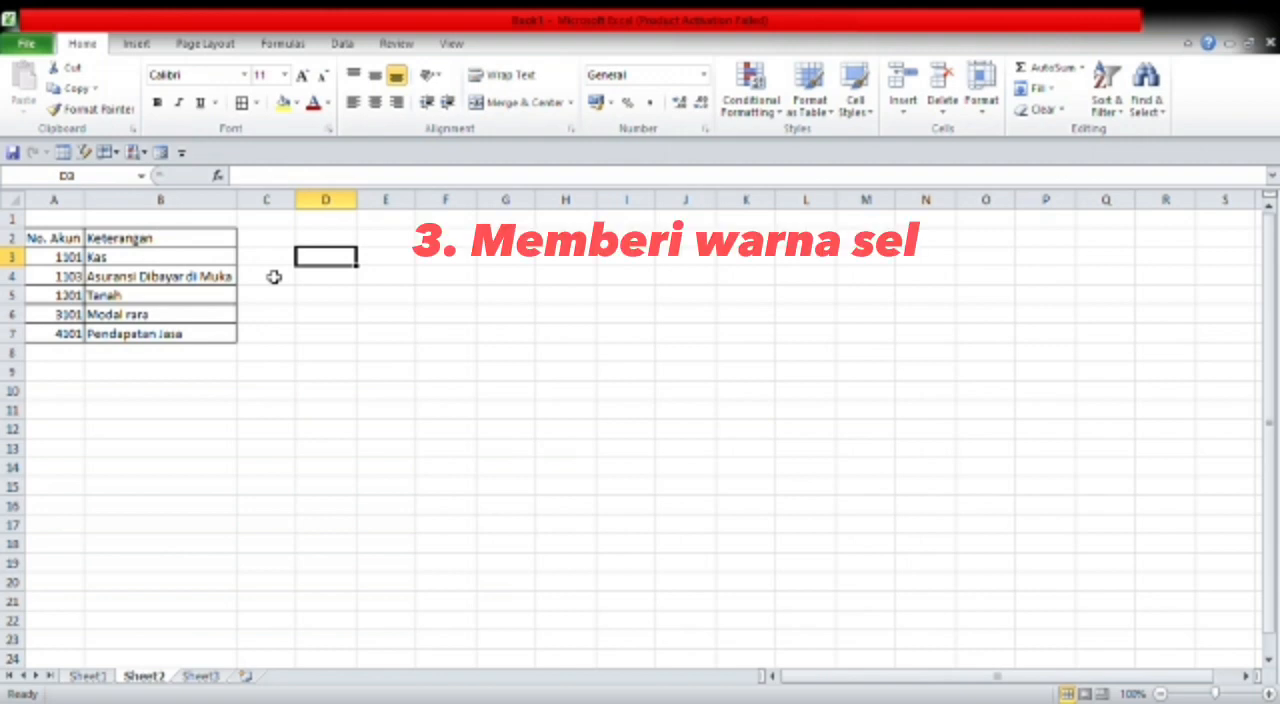
- Fill the Keterangan header cell B2 with a red shading
{"action": "left_click", "coordinate": [185, 246]}
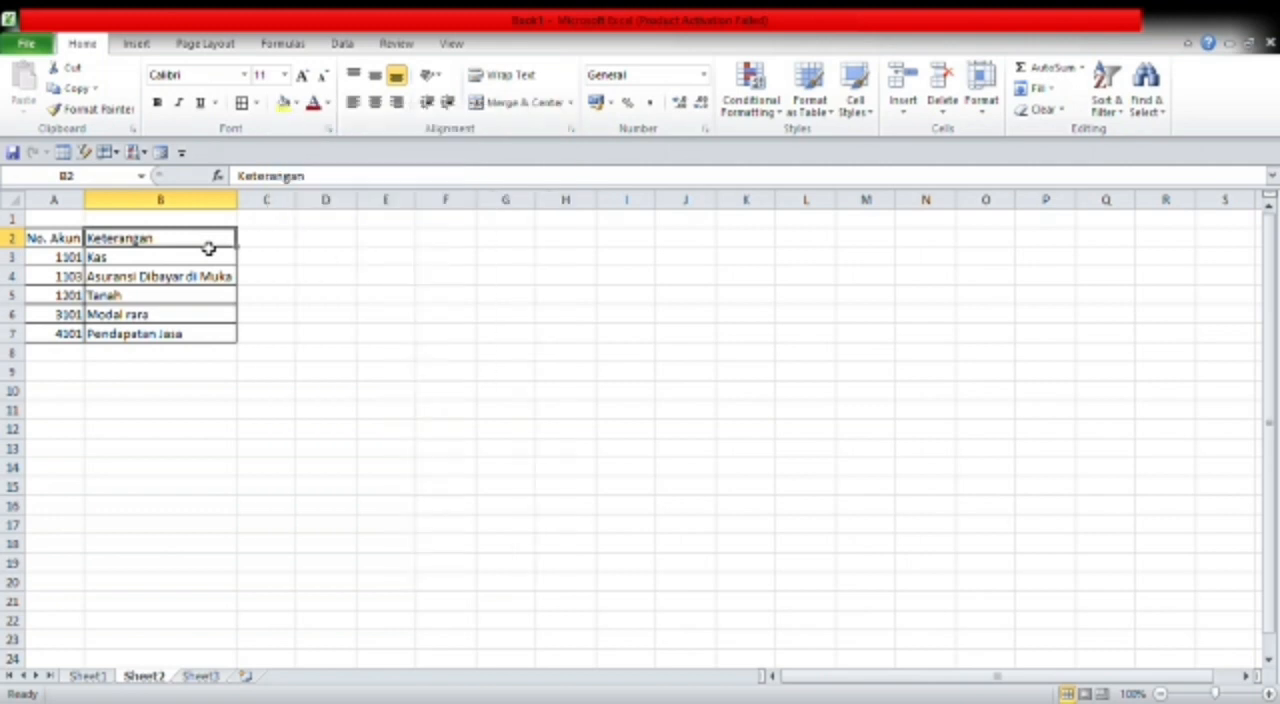
{"action": "left_click", "coordinate": [296, 103]}
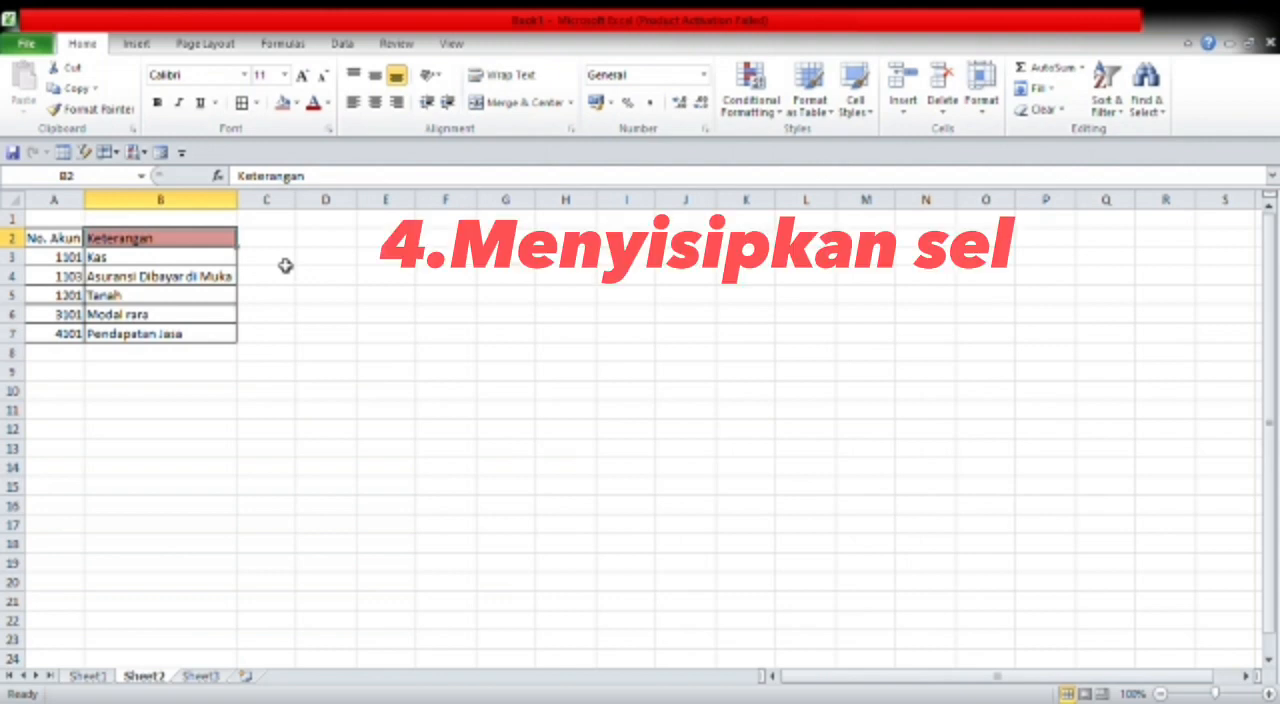
- Insert a cell at B4, shifting the cells below down
{"action": "left_click", "coordinate": [139, 284]}
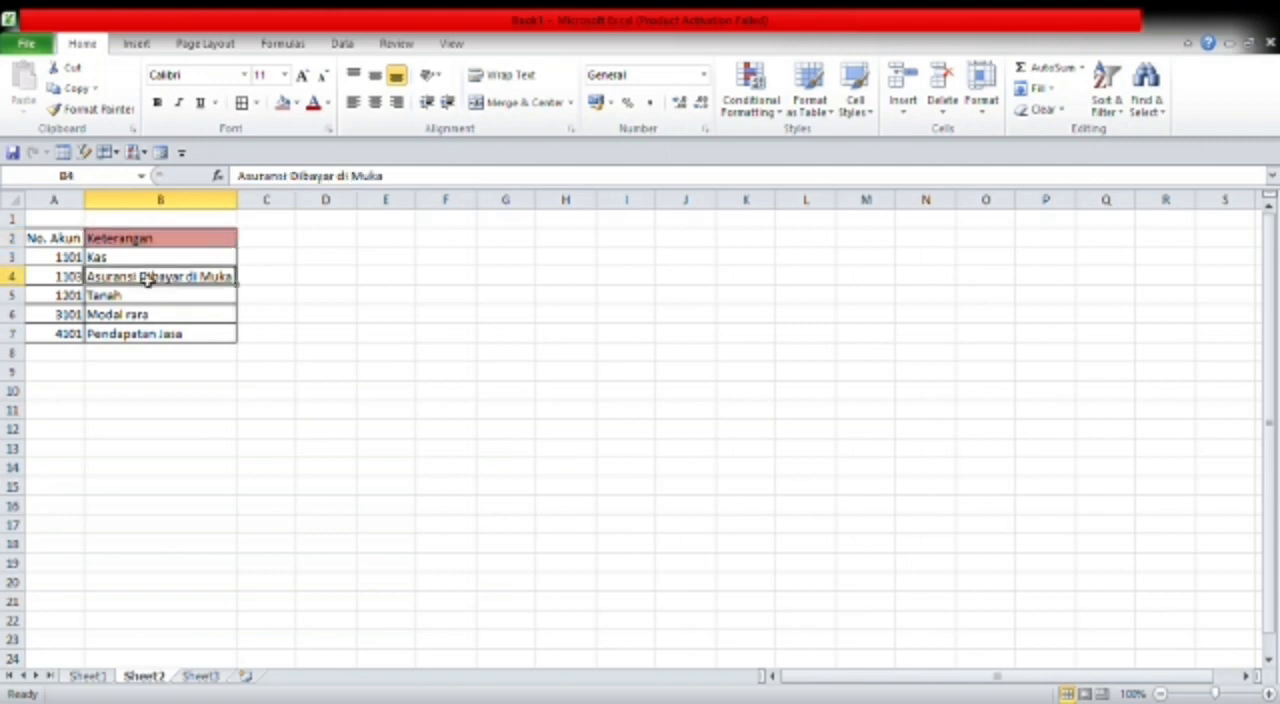
{"action": "key", "text": "ctrl+shift+plus"}
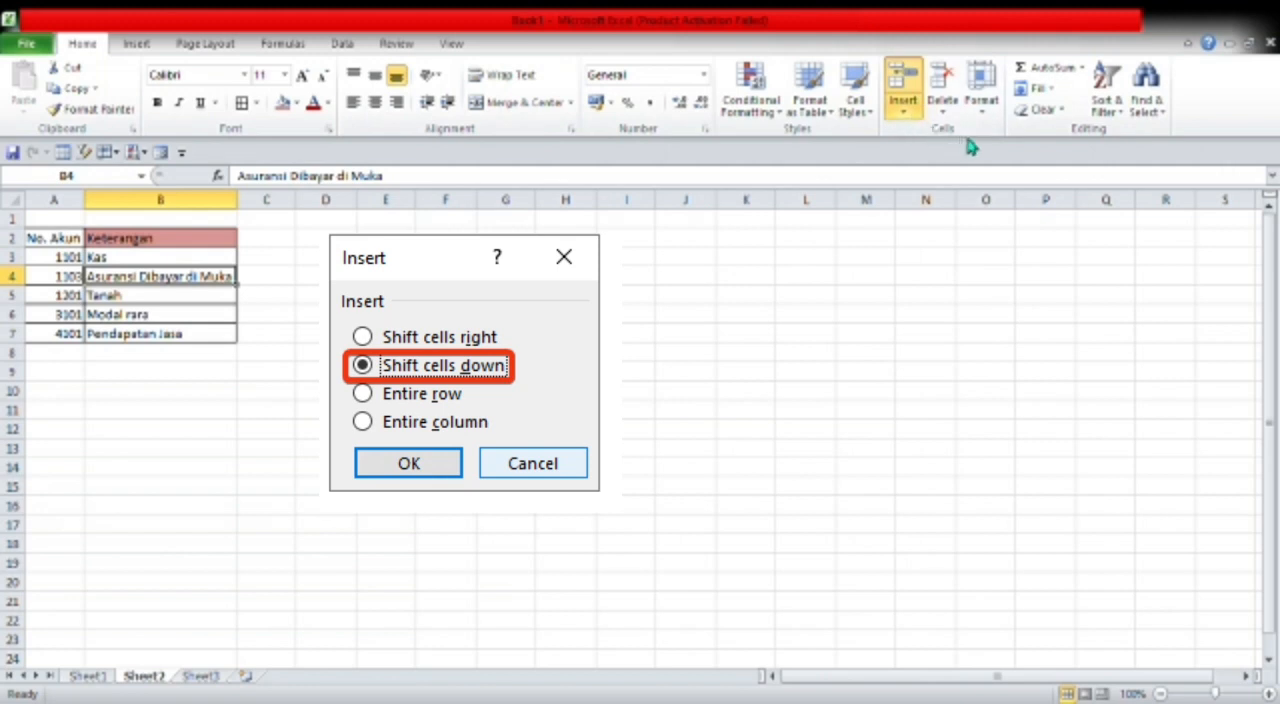
{"action": "key", "text": "Escape"}
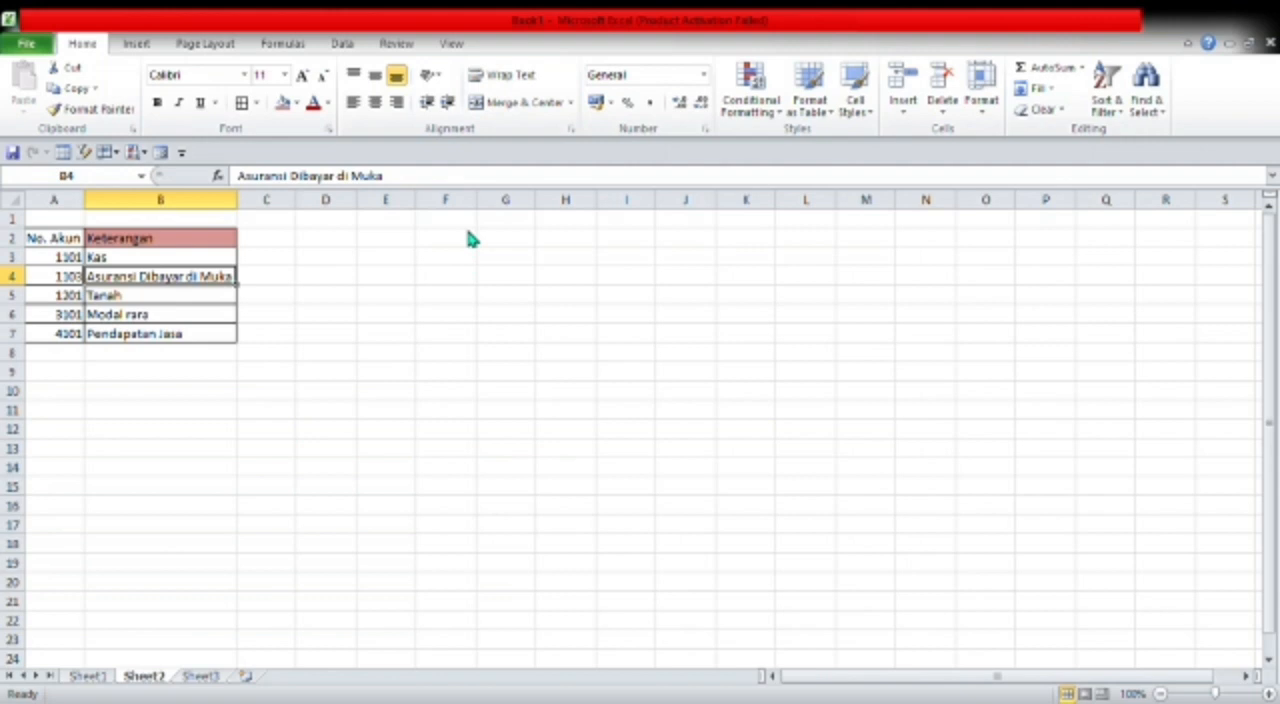
{"action": "key", "text": "ctrl+shift+plus"}
{"action": "key", "text": "Return"}
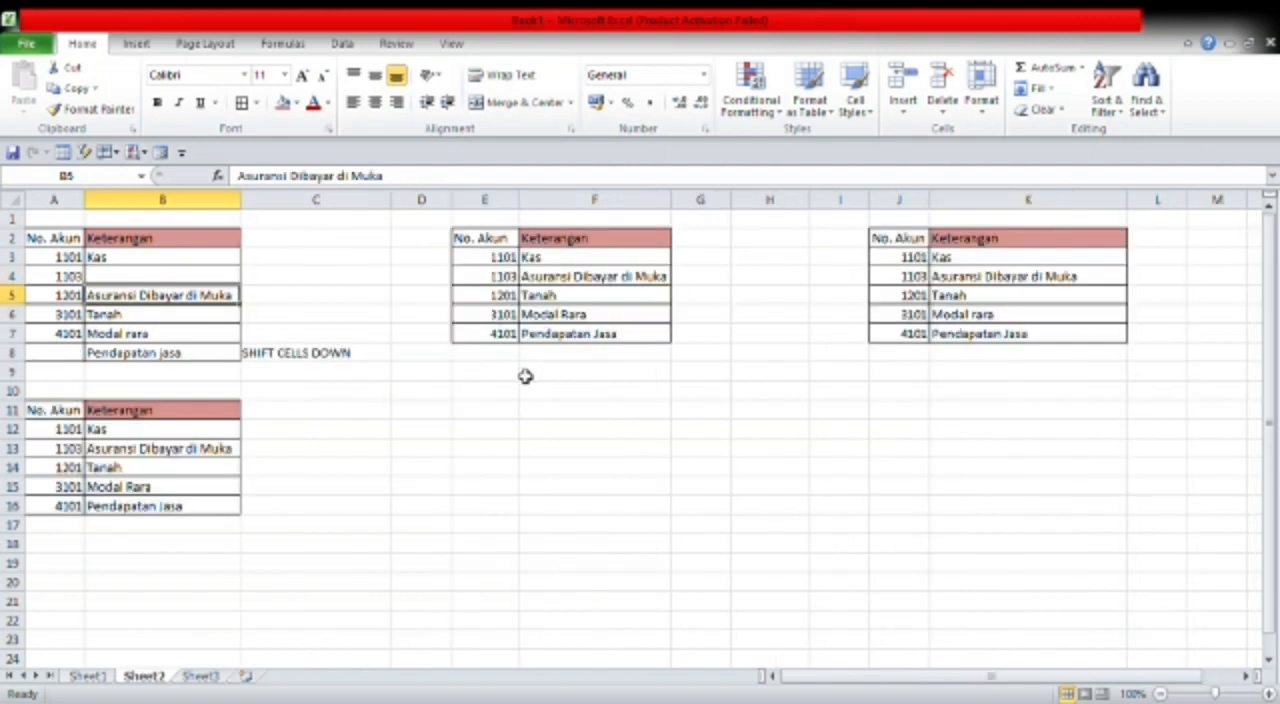
- Insert a cell at F4 in the middle account table
{"action": "left_click", "coordinate": [703, 284]}
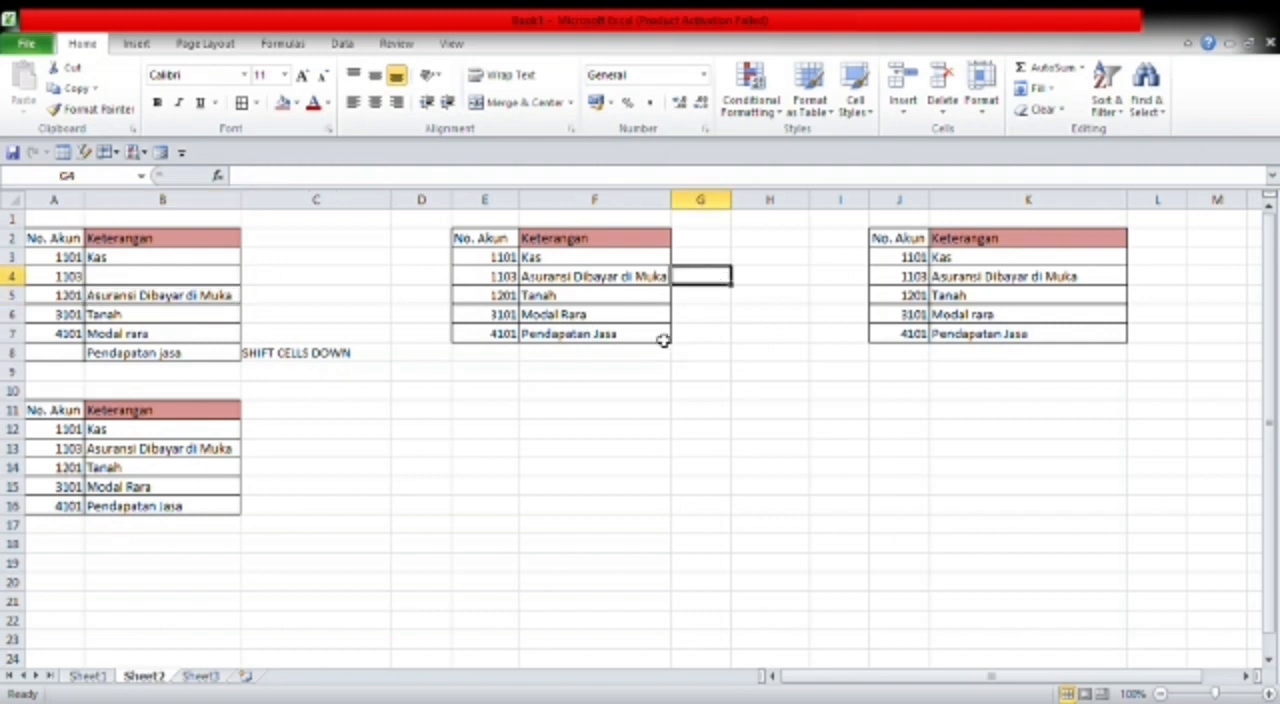
{"action": "left_click", "coordinate": [608, 282]}
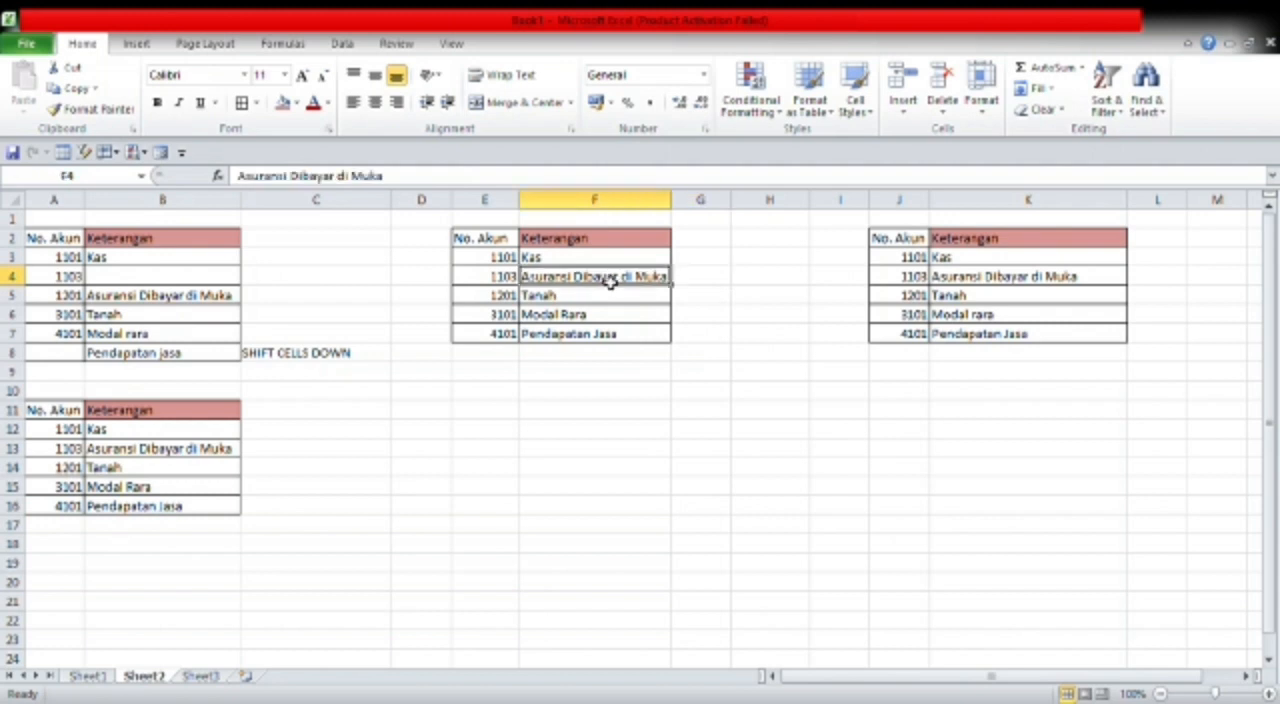
{"action": "left_click", "coordinate": [903, 118]}
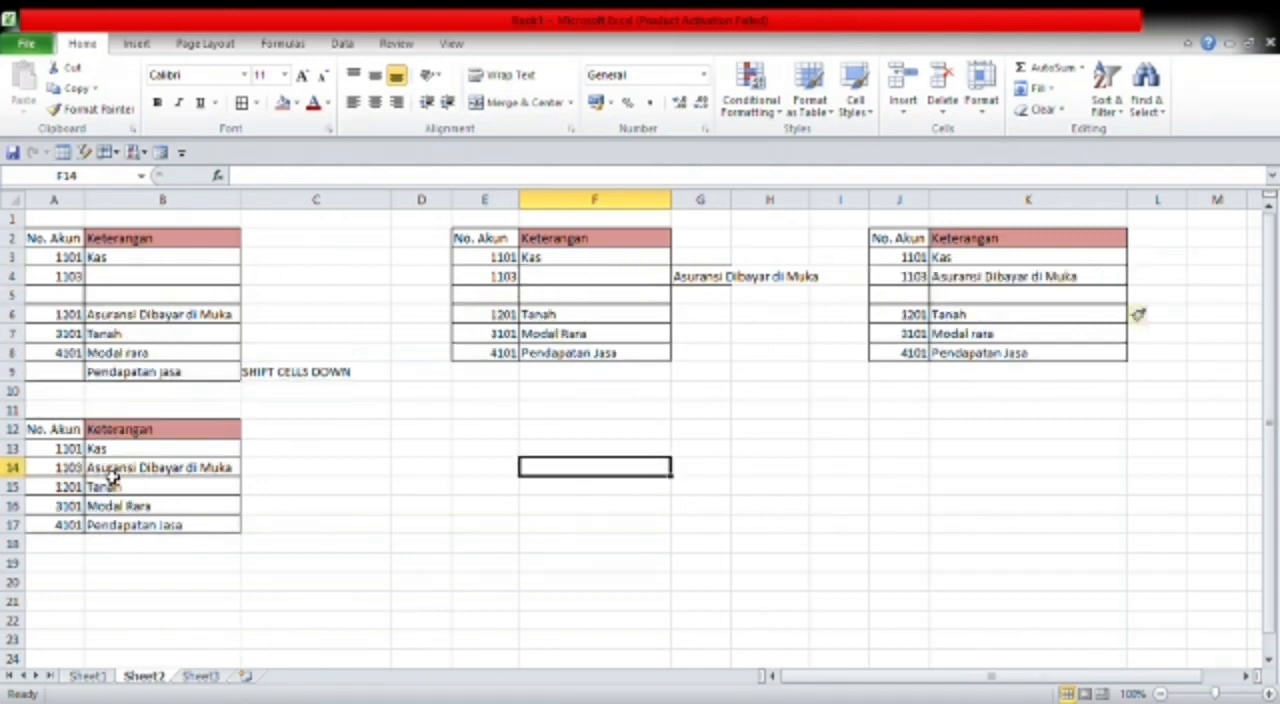
- Insert an entire column before column B of the lower account table
{"action": "left_click", "coordinate": [165, 453]}
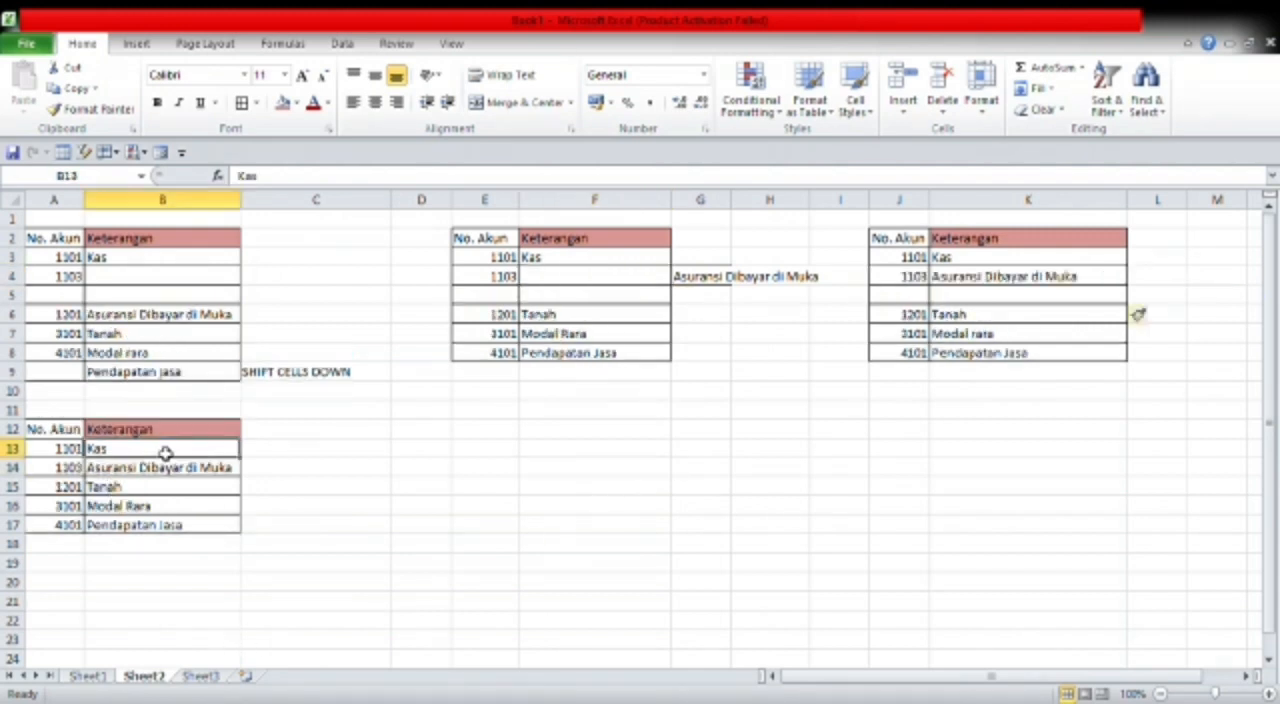
{"action": "left_click", "coordinate": [107, 432]}
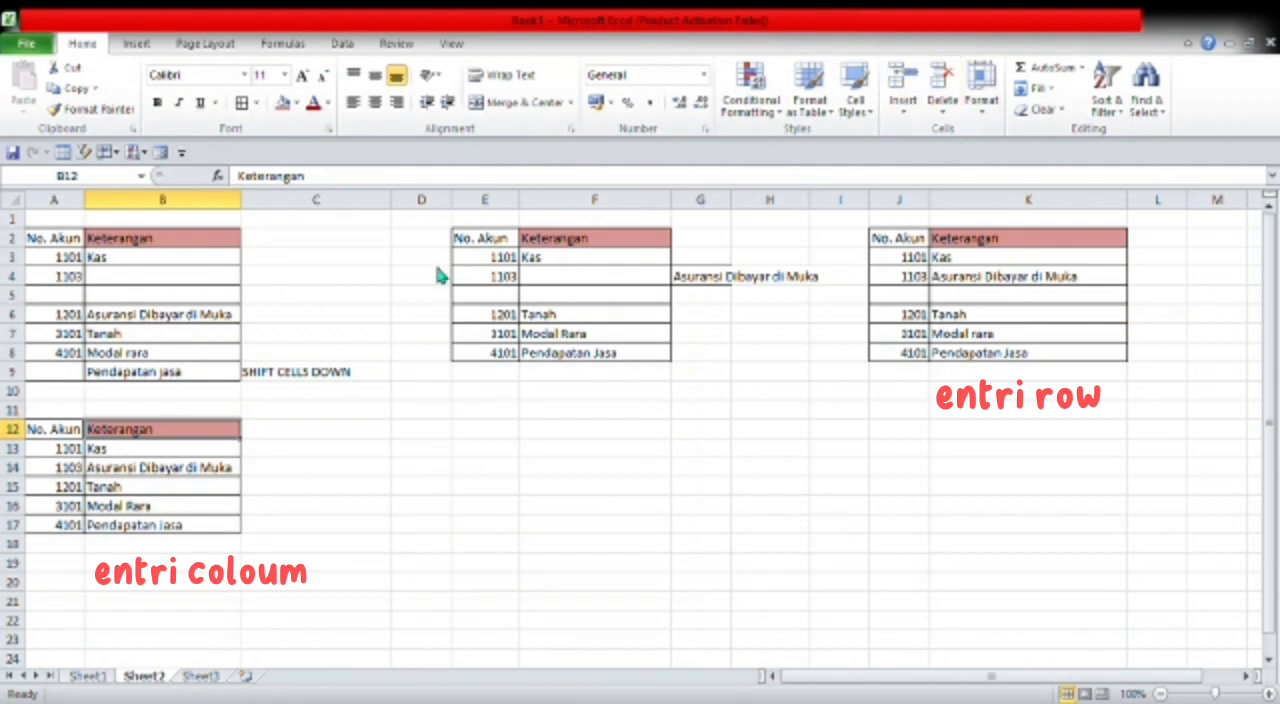
{"action": "left_click", "coordinate": [447, 295]}
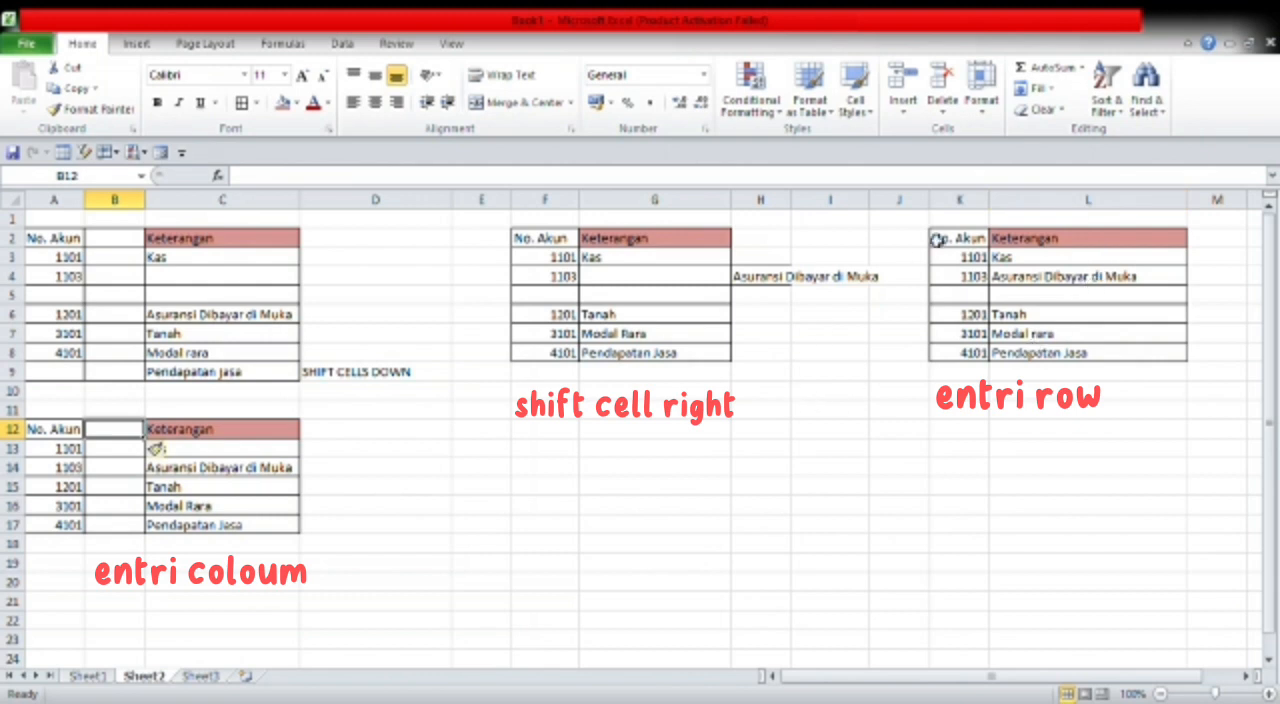
- Select the empty row-5 cells F5:G5 in the middle account table
{"action": "left_click", "coordinate": [918, 551]}
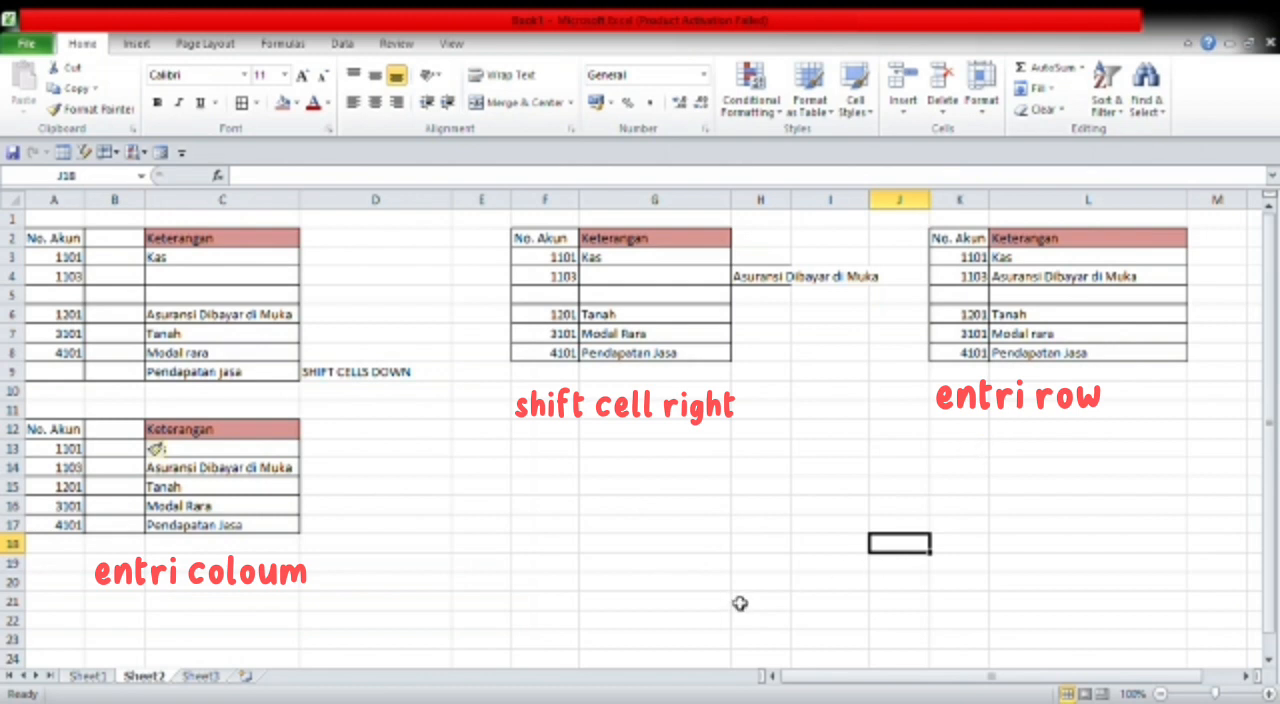
{"action": "left_click", "coordinate": [545, 467]}
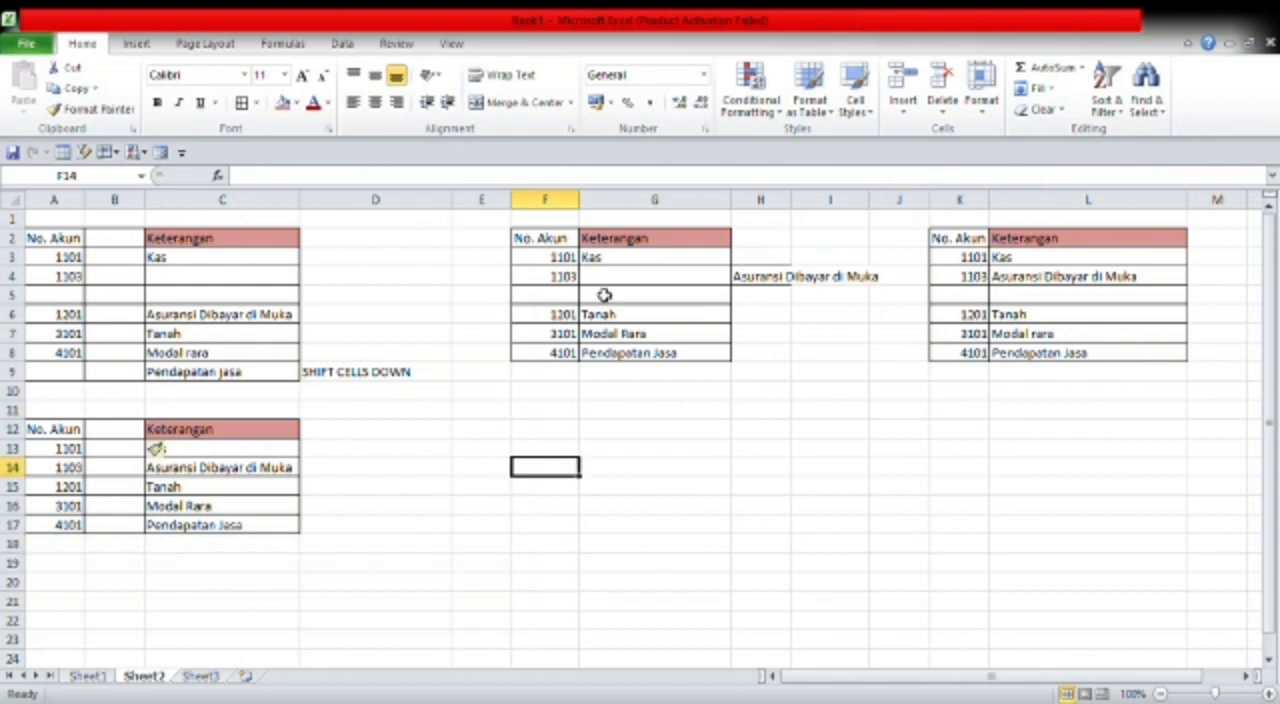
{"action": "left_click", "coordinate": [562, 298]}
{"action": "left_click_drag", "start_coordinate": [562, 298], "coordinate": [646, 297]}
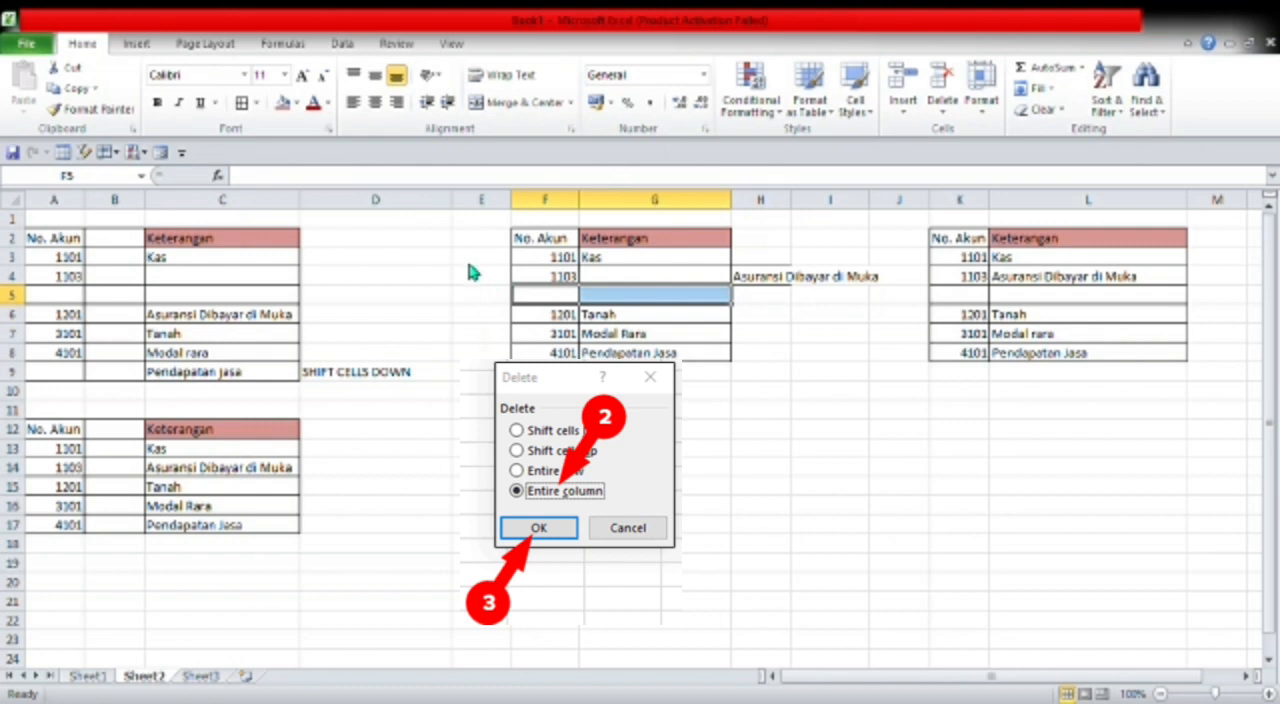
{"action": "left_click", "coordinate": [455, 300]}
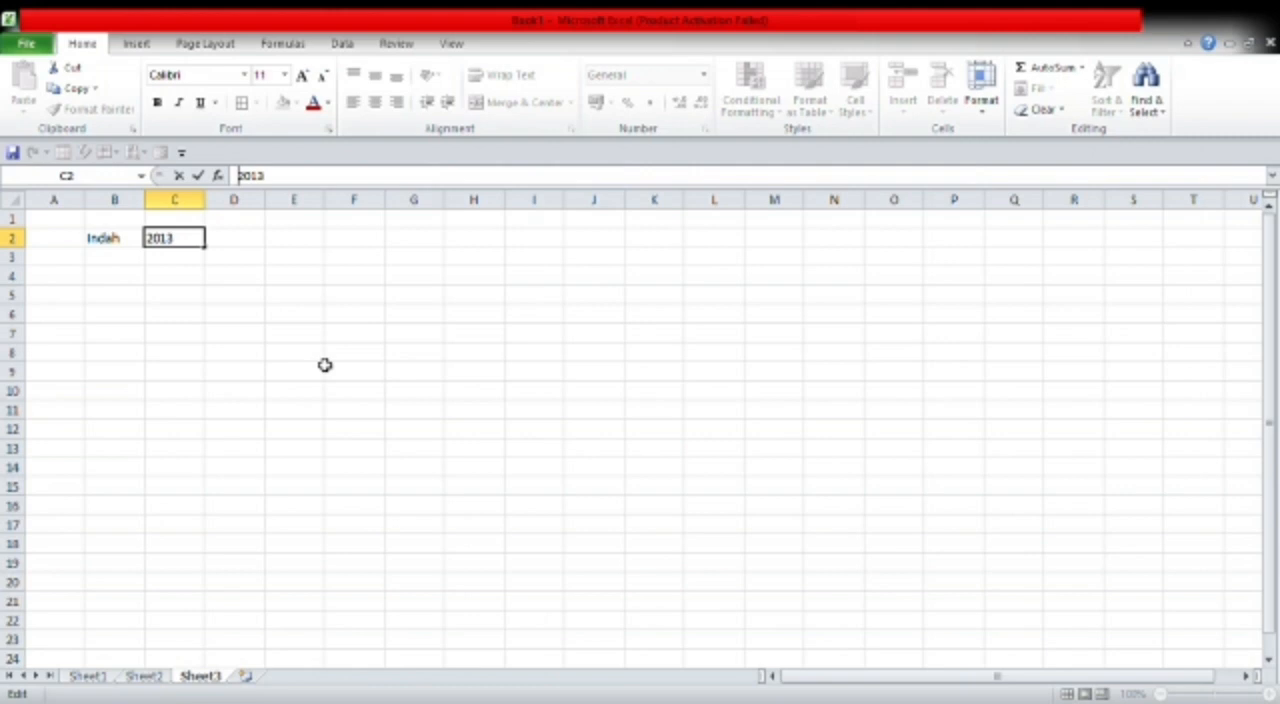
- Re-enter 2013 in C2 as text by prefixing it with an apostrophe
{"action": "left_click", "coordinate": [118, 245]}
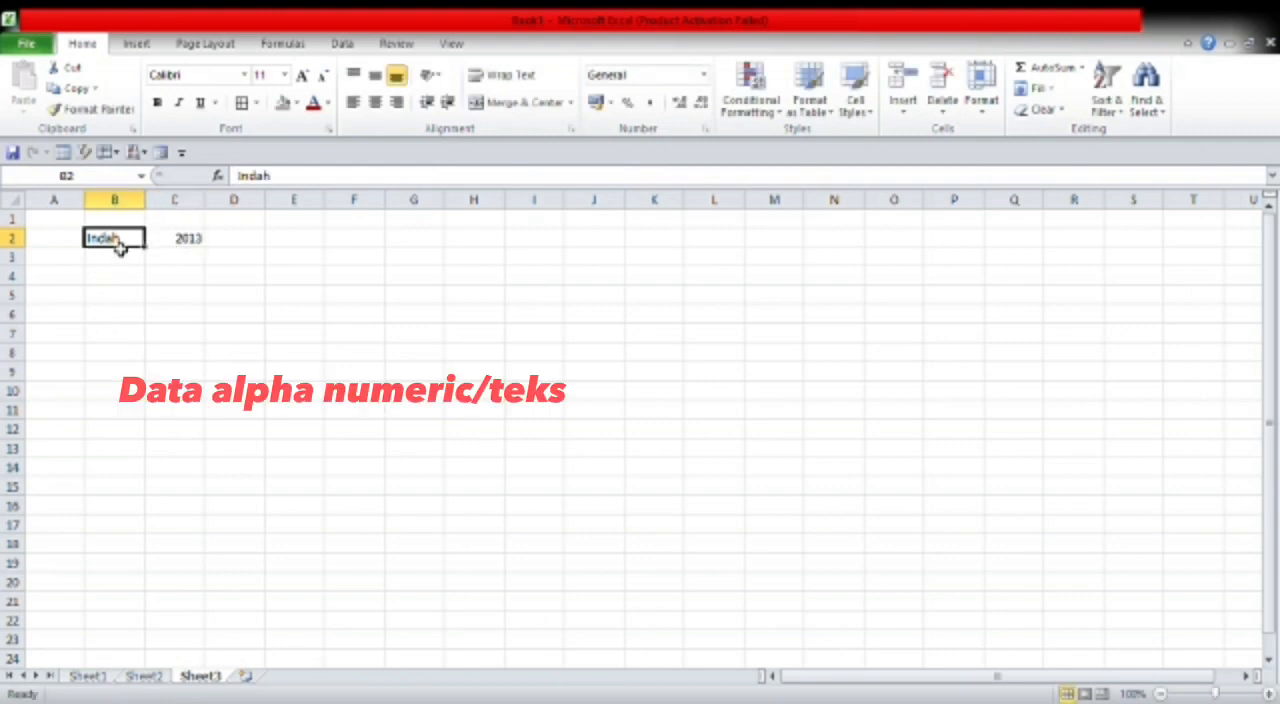
{"action": "left_click", "coordinate": [168, 245]}
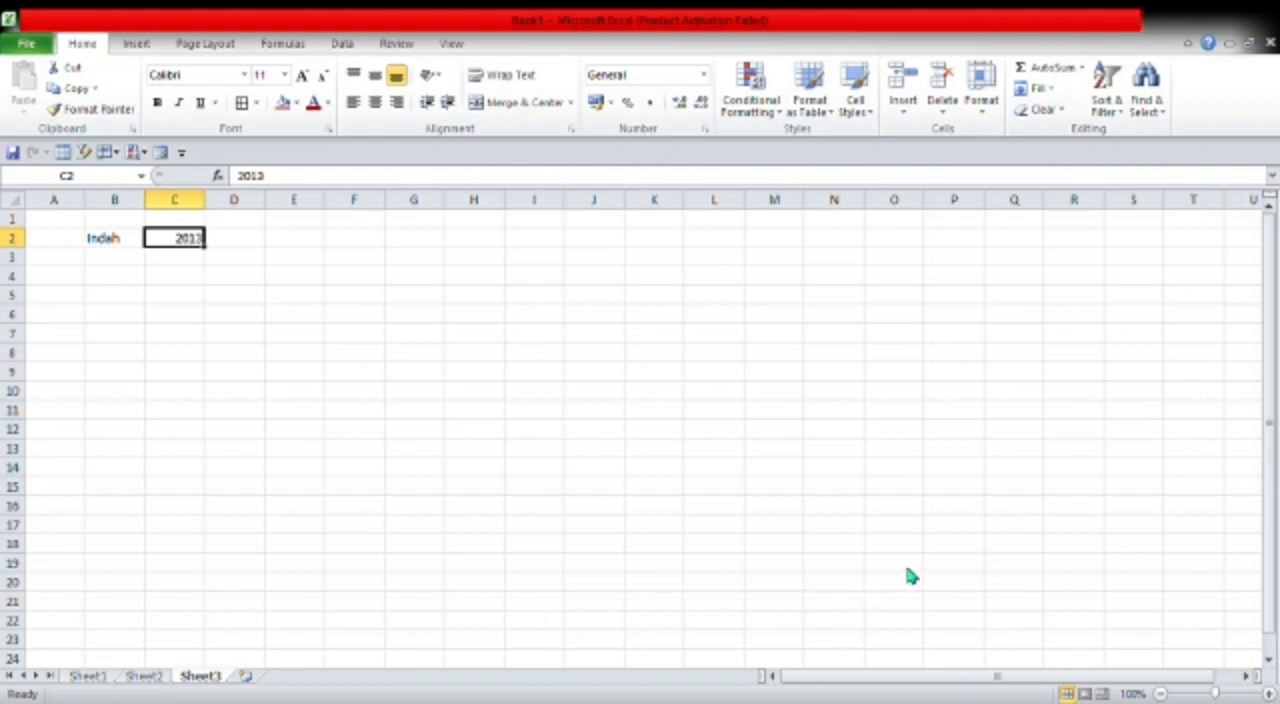
{"action": "type", "text": "'"}
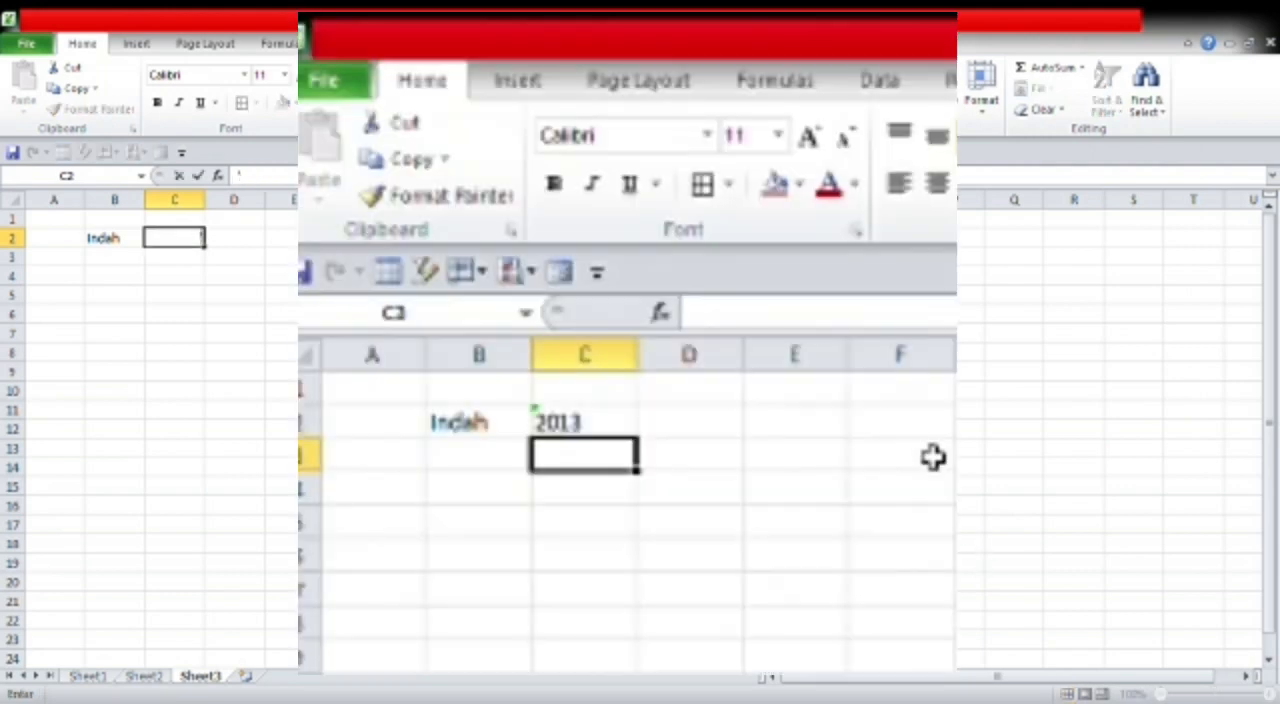
{"action": "type", "text": "2013"}
{"action": "key", "text": "Return"}
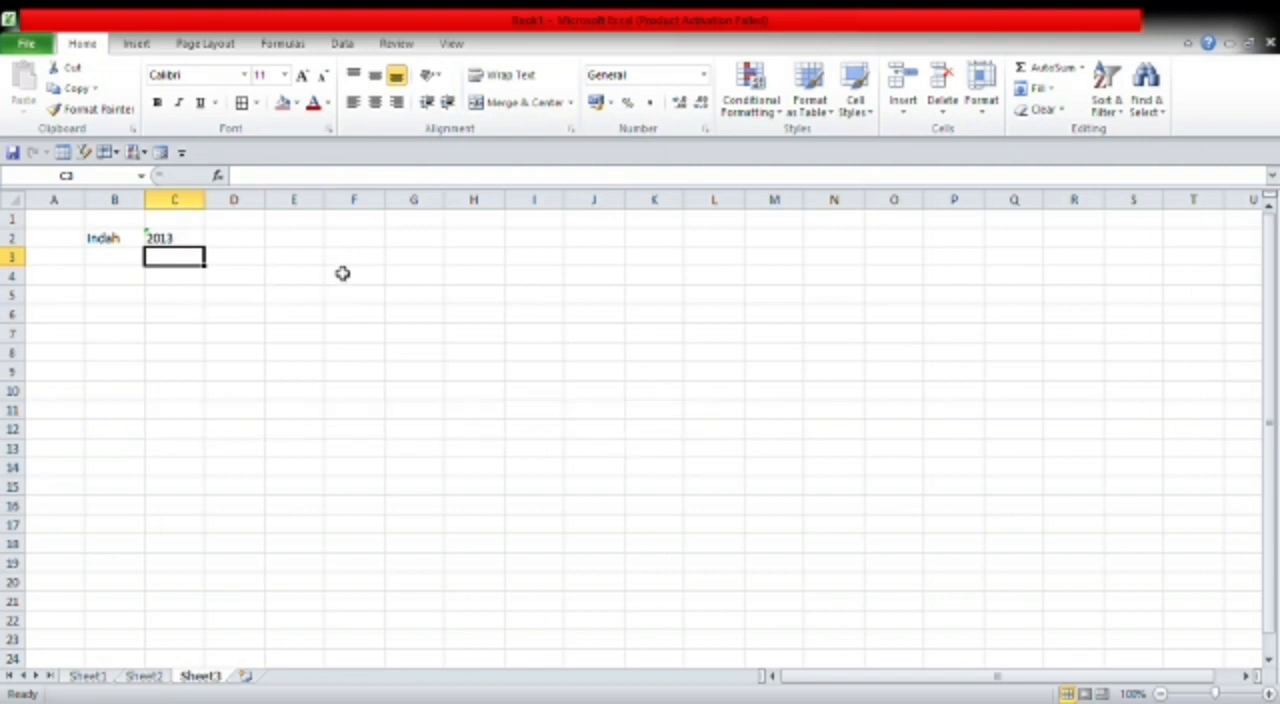
- Select the year values 2017 to 2023 in G2:G5 to inspect them as numbers
{"action": "left_click", "coordinate": [425, 241]}
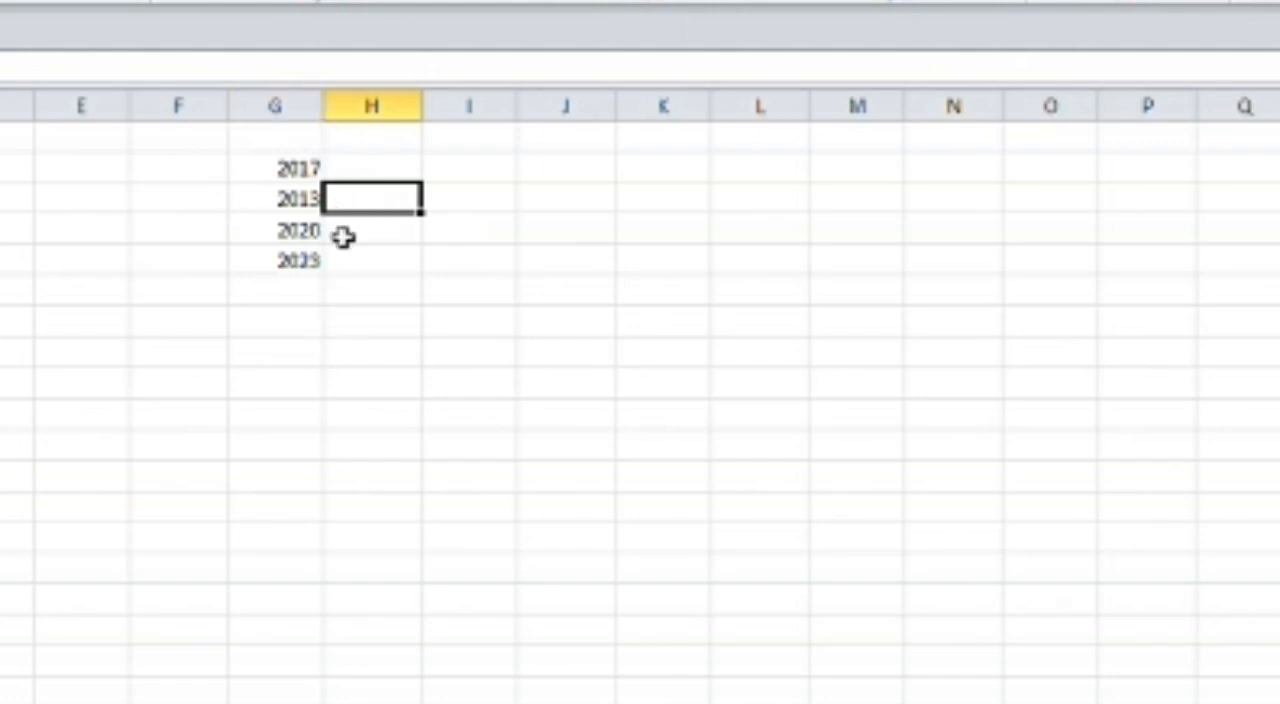
{"action": "left_click_drag", "start_coordinate": [303, 170], "coordinate": [309, 260]}
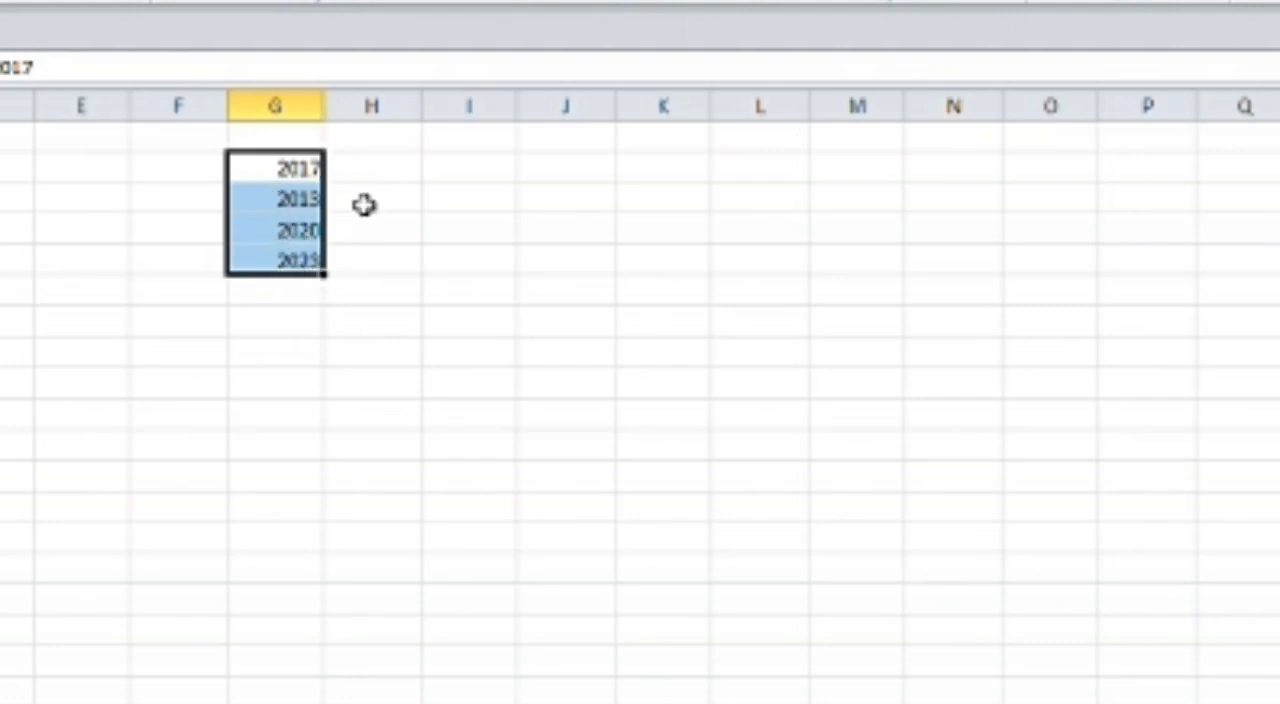
{"action": "left_click", "coordinate": [497, 238]}
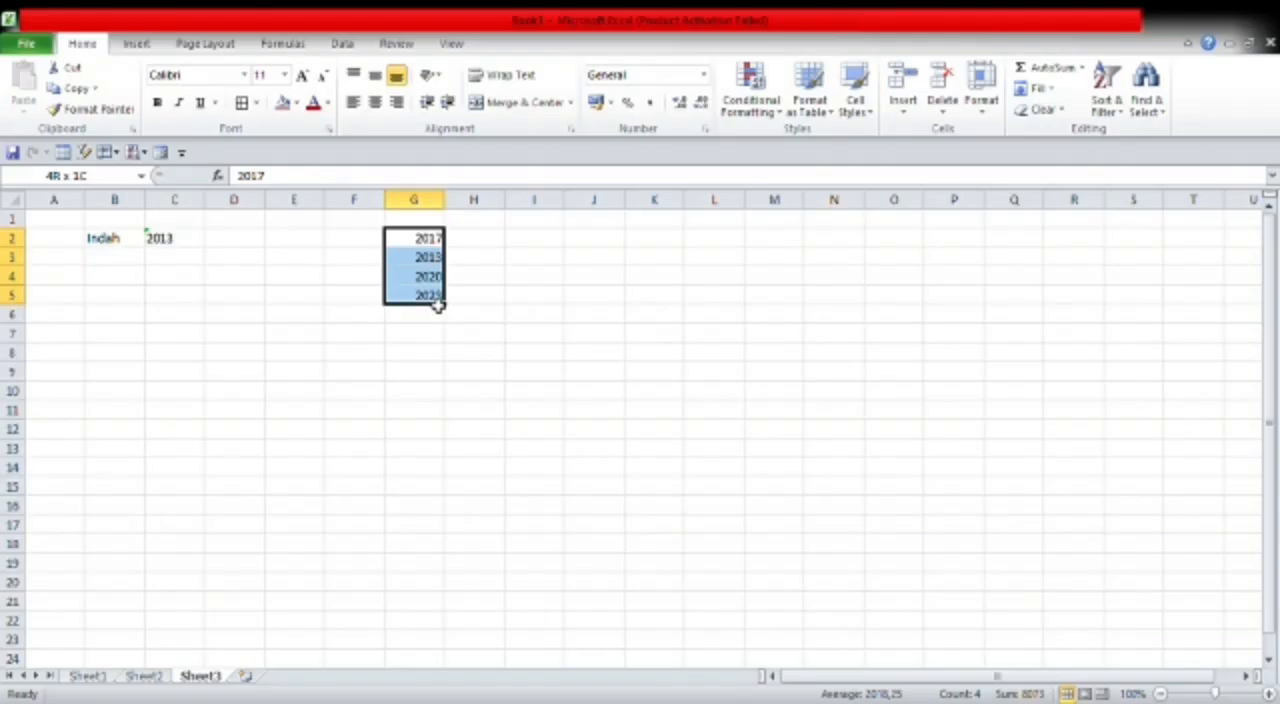
{"action": "left_click_drag", "start_coordinate": [437, 305], "coordinate": [435, 300]}
{"action": "left_click", "coordinate": [530, 276]}
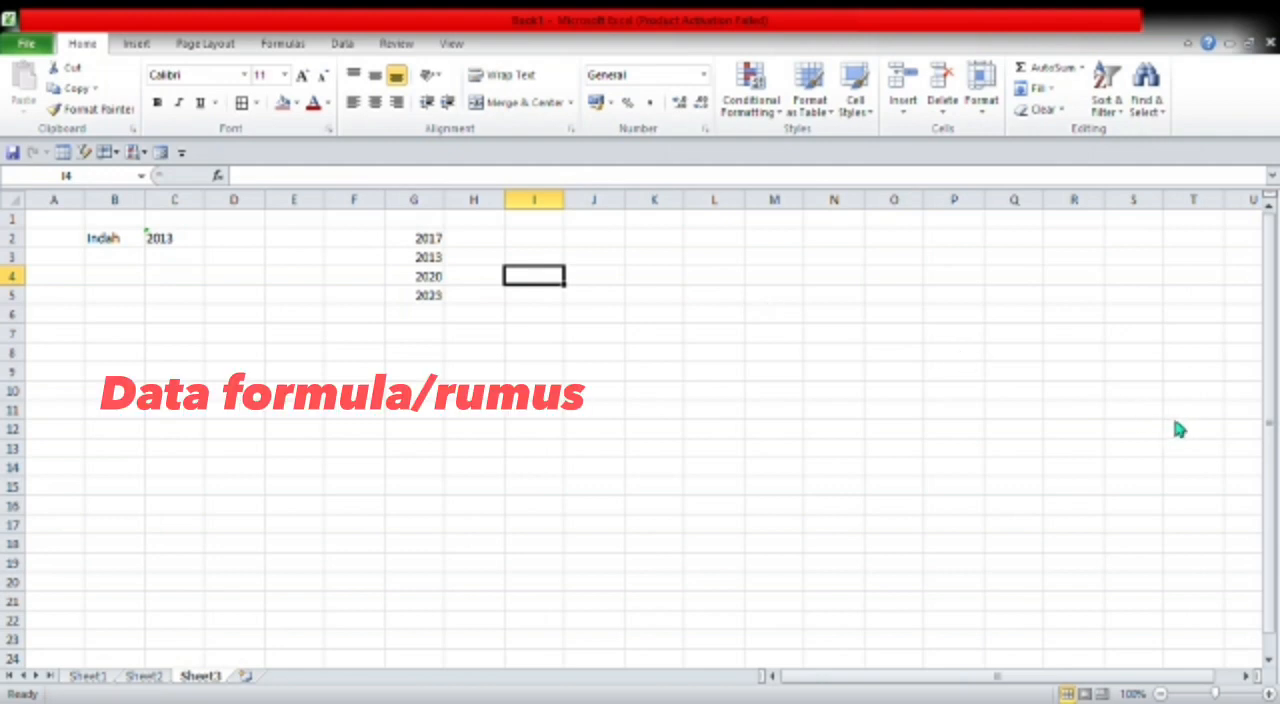
- Enter 5000, 2000 and 3000 in L3:L5 and 3000 in M5
{"action": "left_click", "coordinate": [727, 259]}
{"action": "type", "text": "5000"}
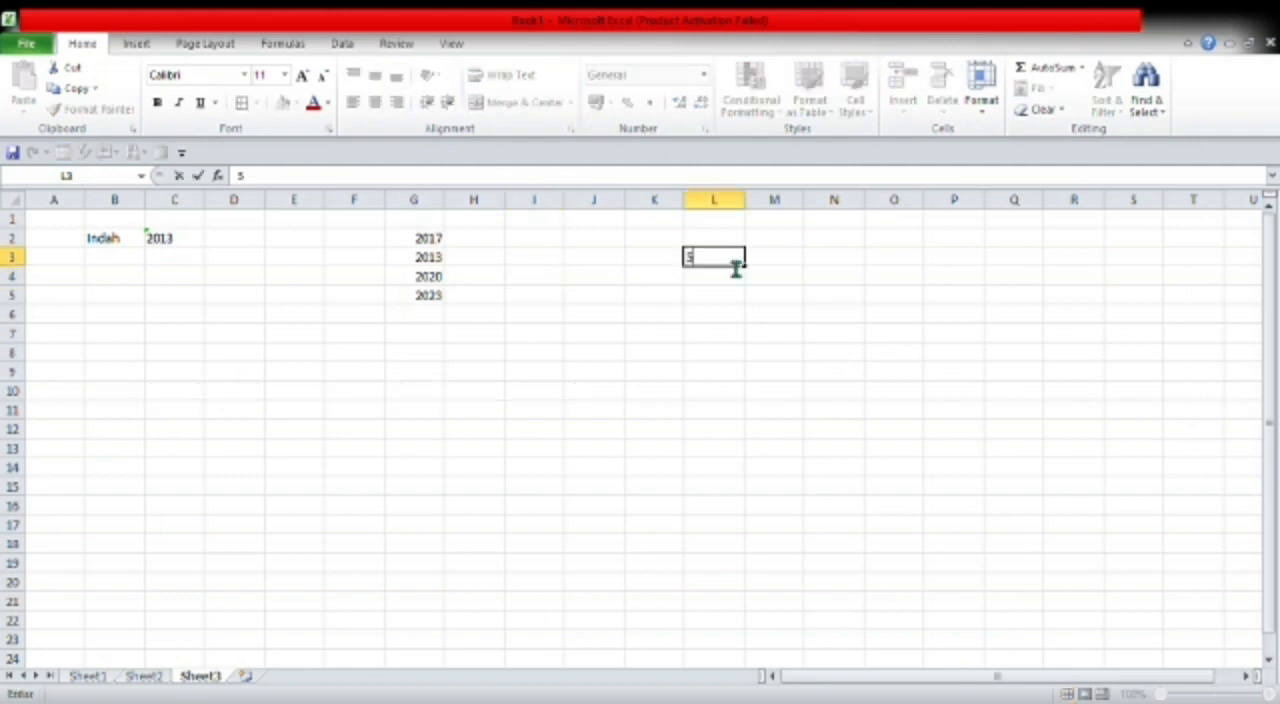
{"action": "key", "text": "Return"}
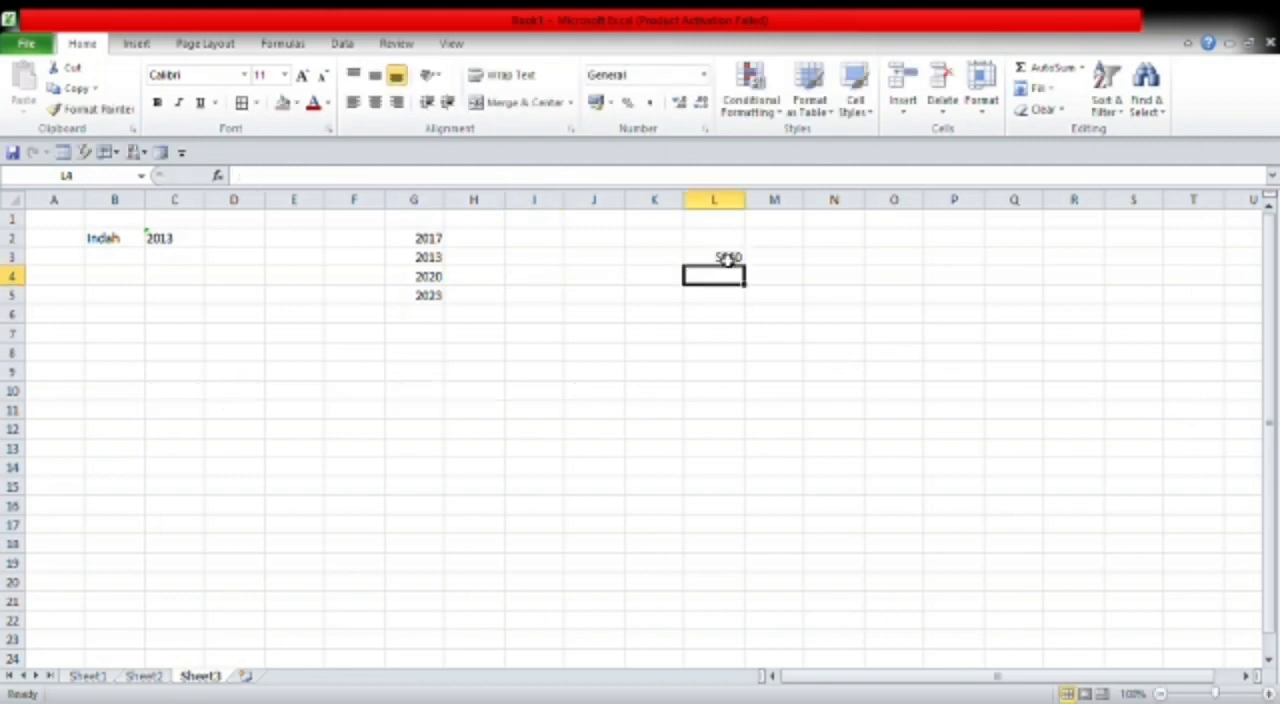
{"action": "type", "text": "2000"}
{"action": "key", "text": "Return"}
{"action": "type", "text": "3000"}
{"action": "key", "text": "Tab"}
{"action": "type", "text": "3000"}
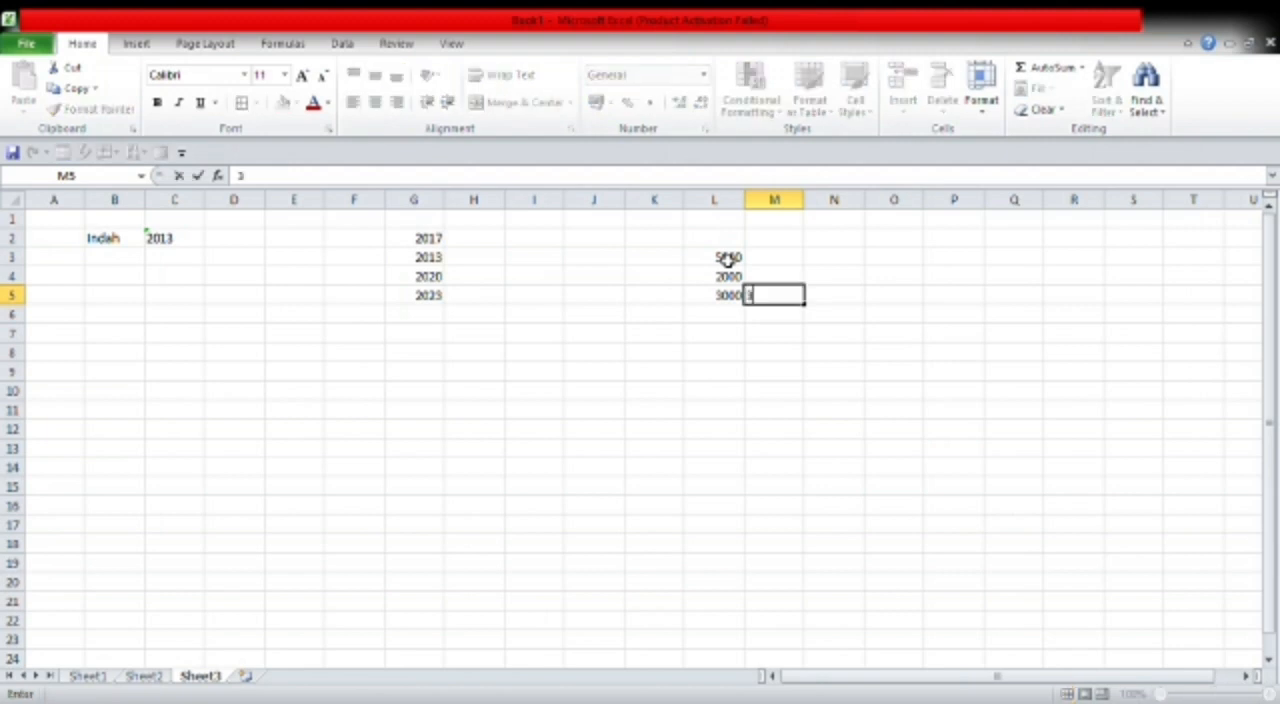
{"action": "key", "text": "Return"}
- Enter 1500 in M4 and 6000 in M3
{"action": "key", "text": "Up"}
{"action": "key", "text": "Up"}
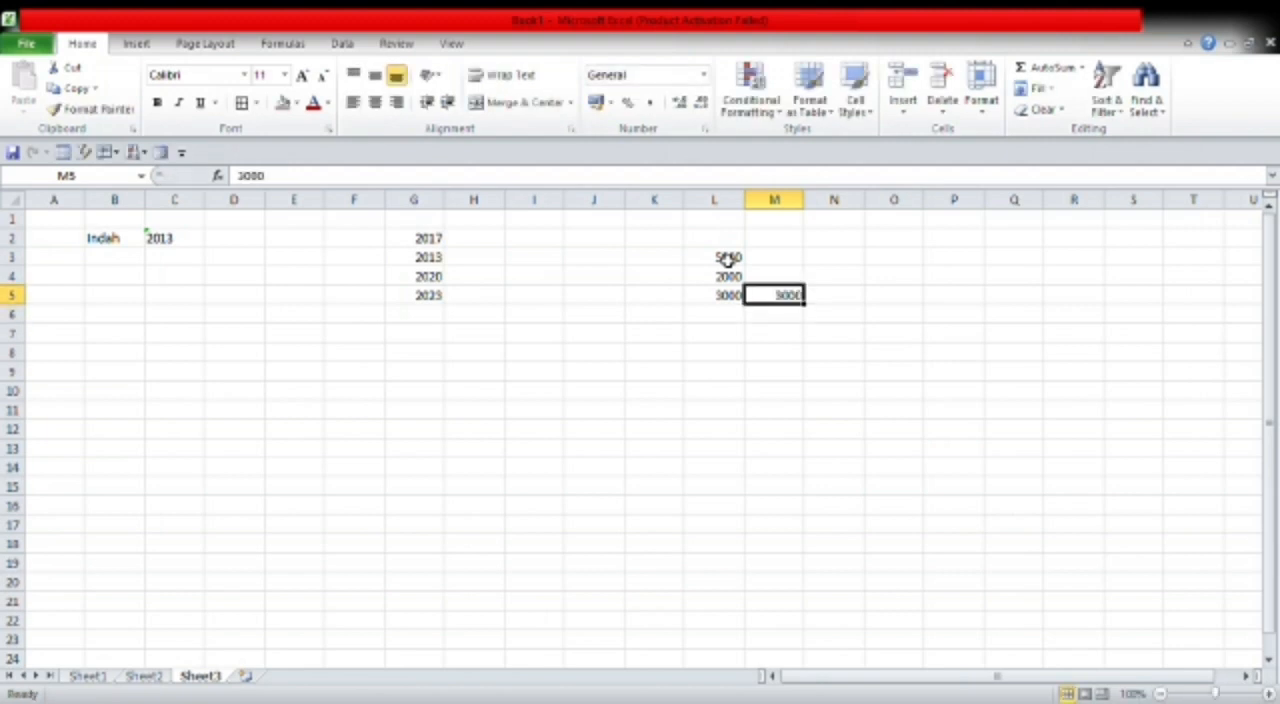
{"action": "type", "text": "1500"}
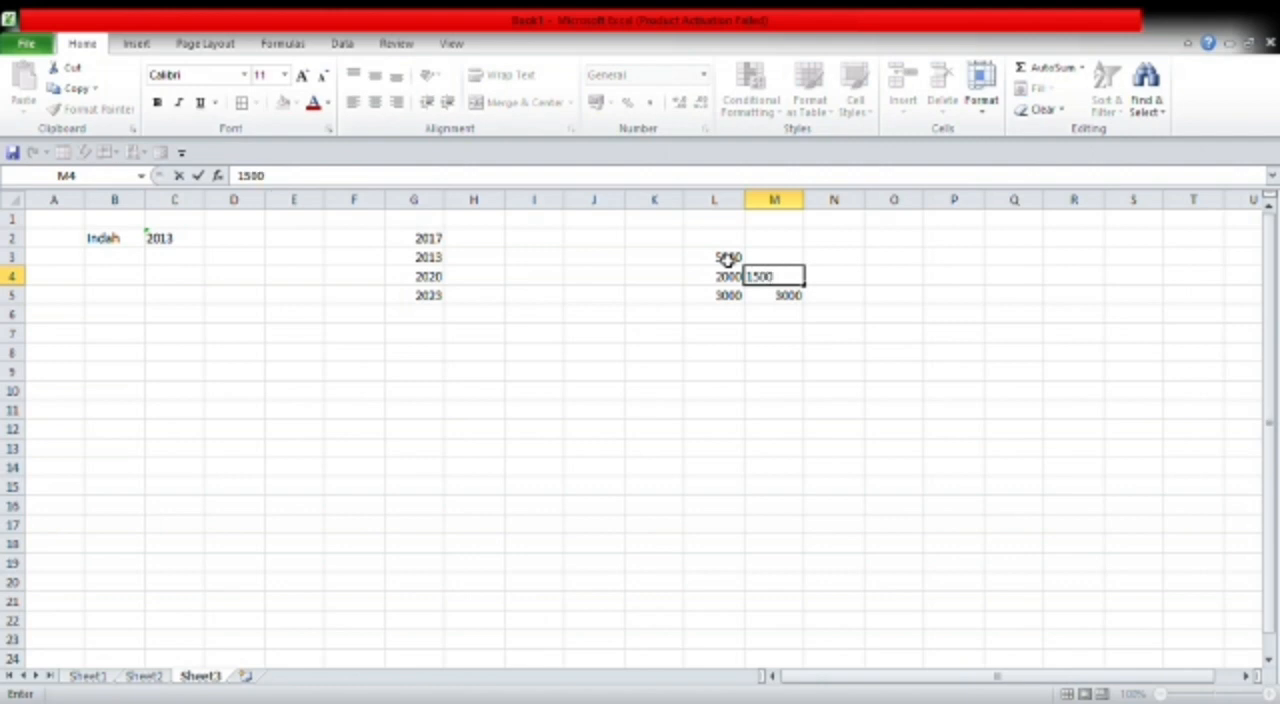
{"action": "key", "text": "Up"}
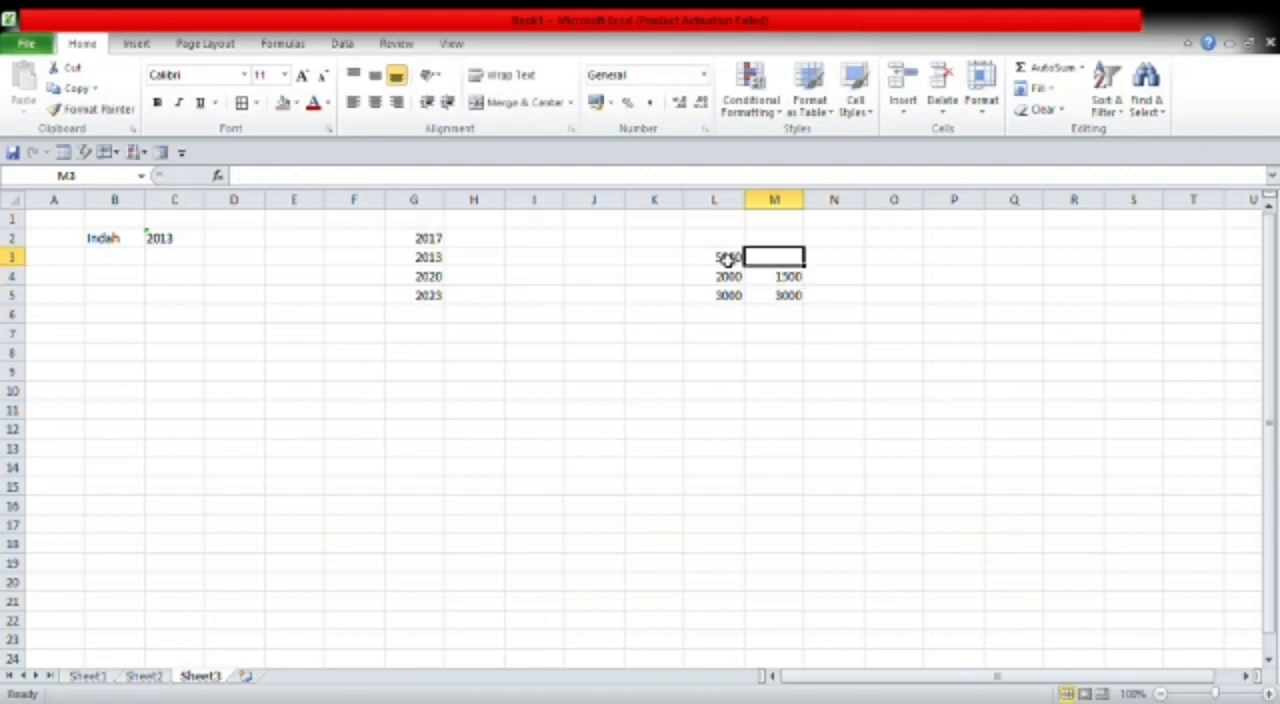
{"action": "type", "text": "2"}
{"action": "key", "text": "BackSpace"}
{"action": "type", "text": "6000"}
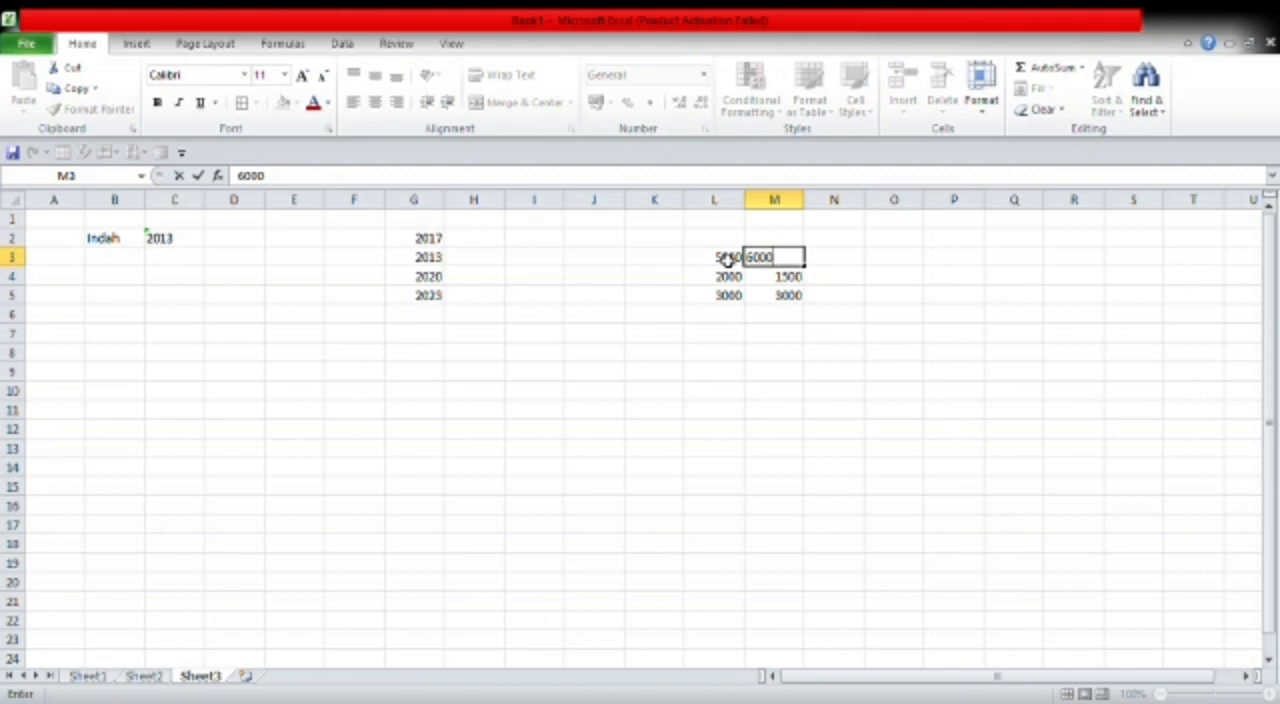
{"action": "left_click", "coordinate": [912, 350]}
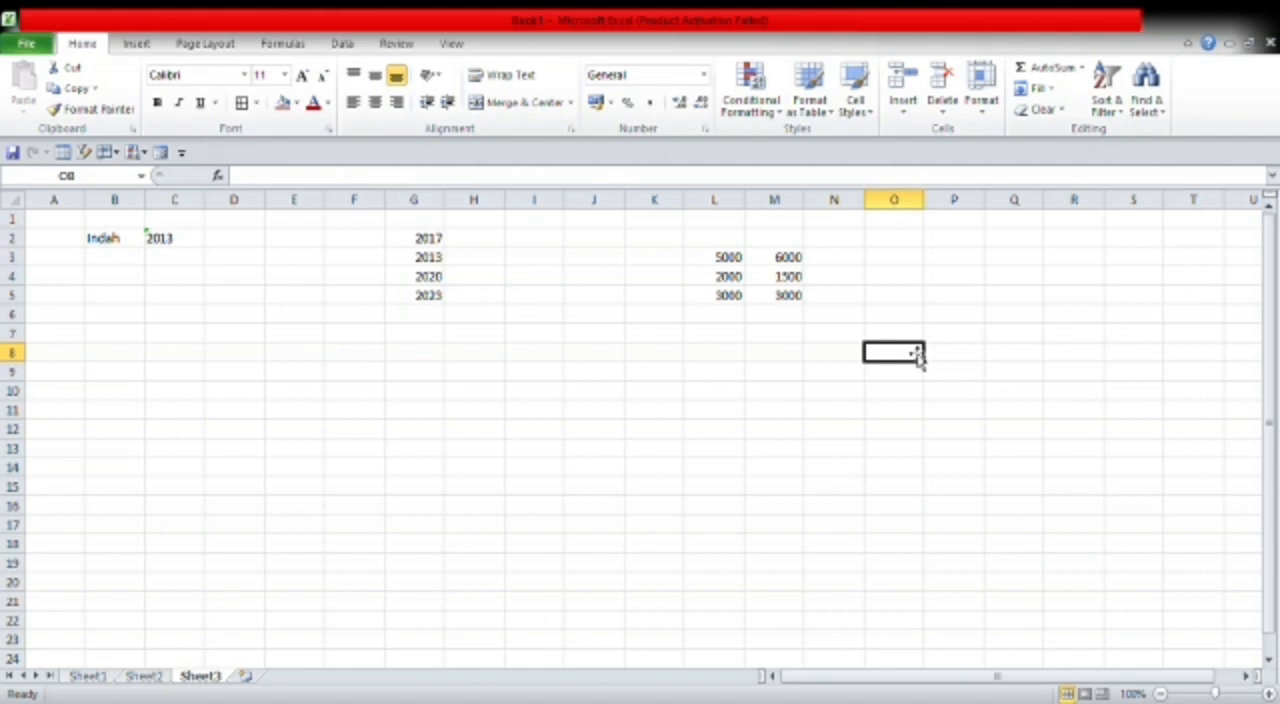
- Enter the formula =sum(M3:M5) in M6 to total column M
{"action": "left_click", "coordinate": [791, 321]}
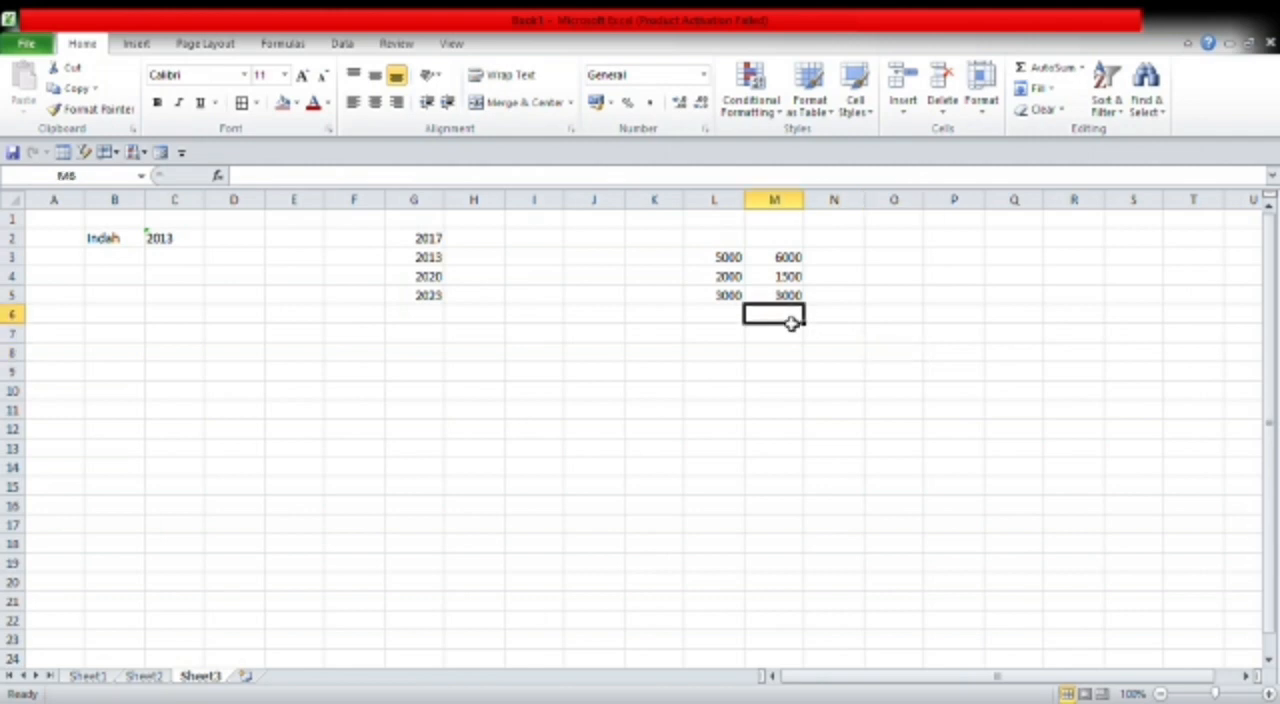
{"action": "type", "text": "=su"}
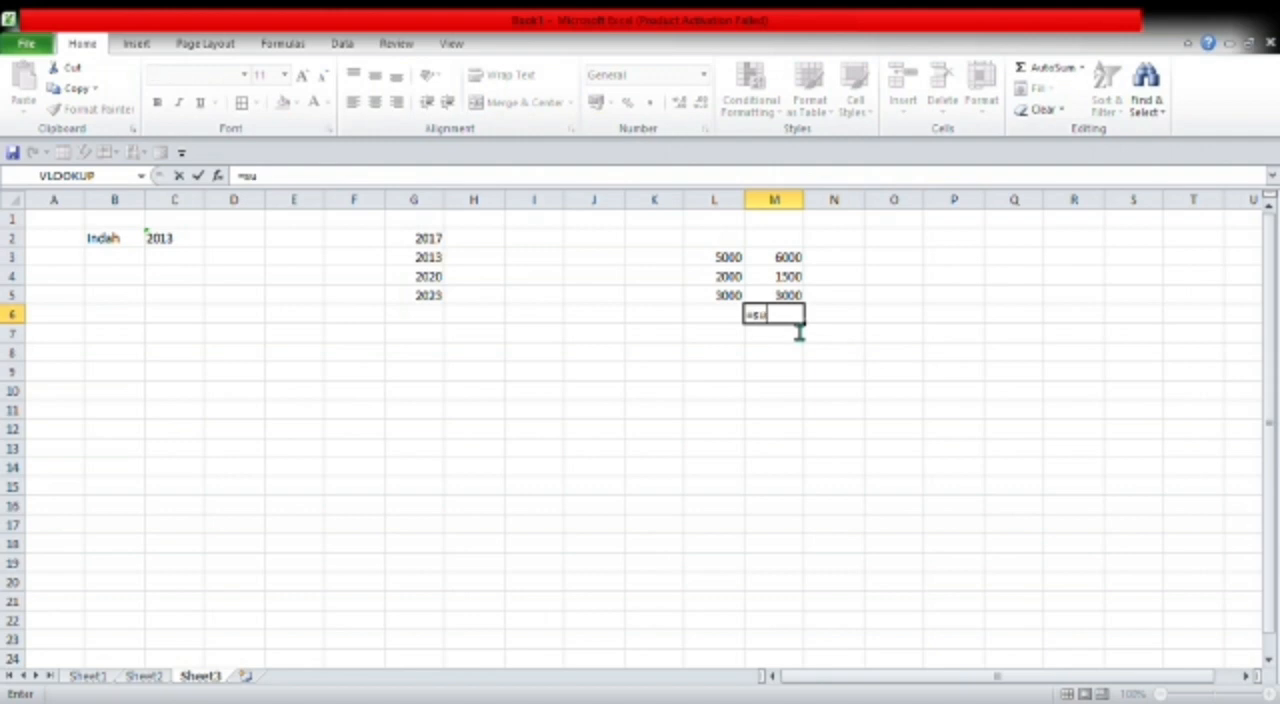
{"action": "type", "text": "m("}
{"action": "left_click_drag", "start_coordinate": [789, 257], "coordinate": [791, 295]}
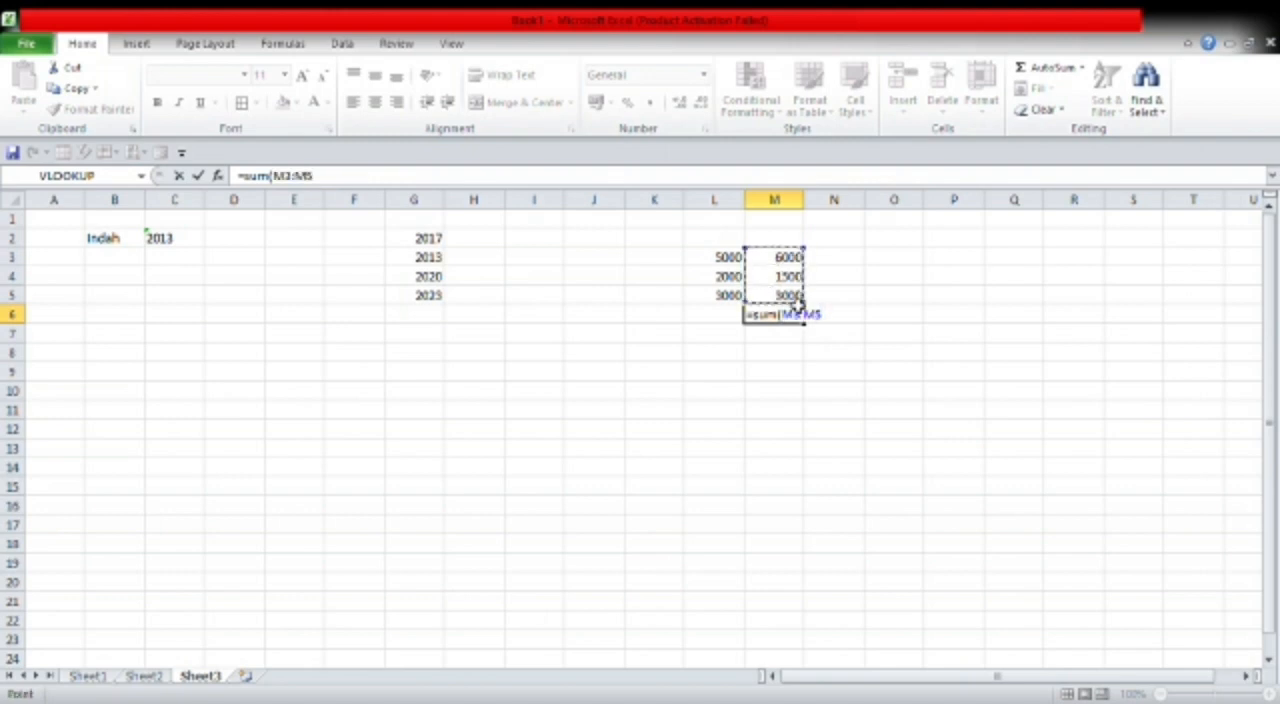
{"action": "key", "text": "Return"}
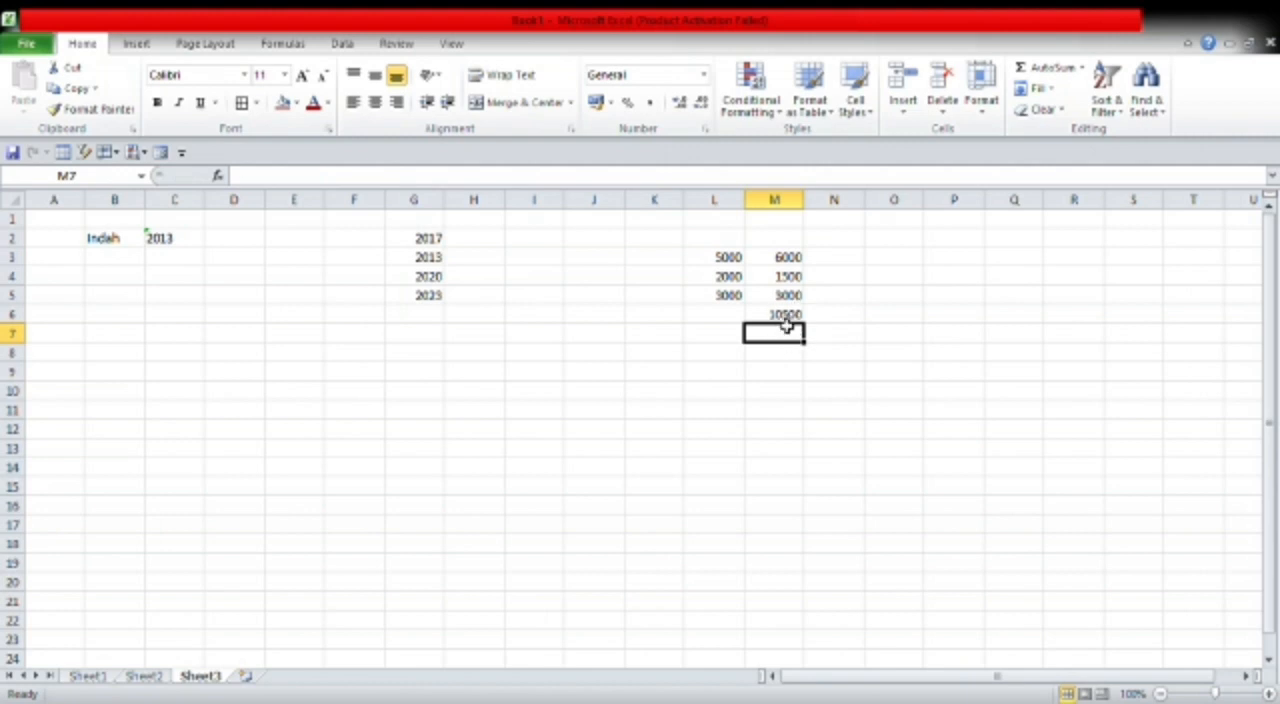
- Enter the formula =L3*M3 in L6
{"action": "left_click", "coordinate": [727, 320]}
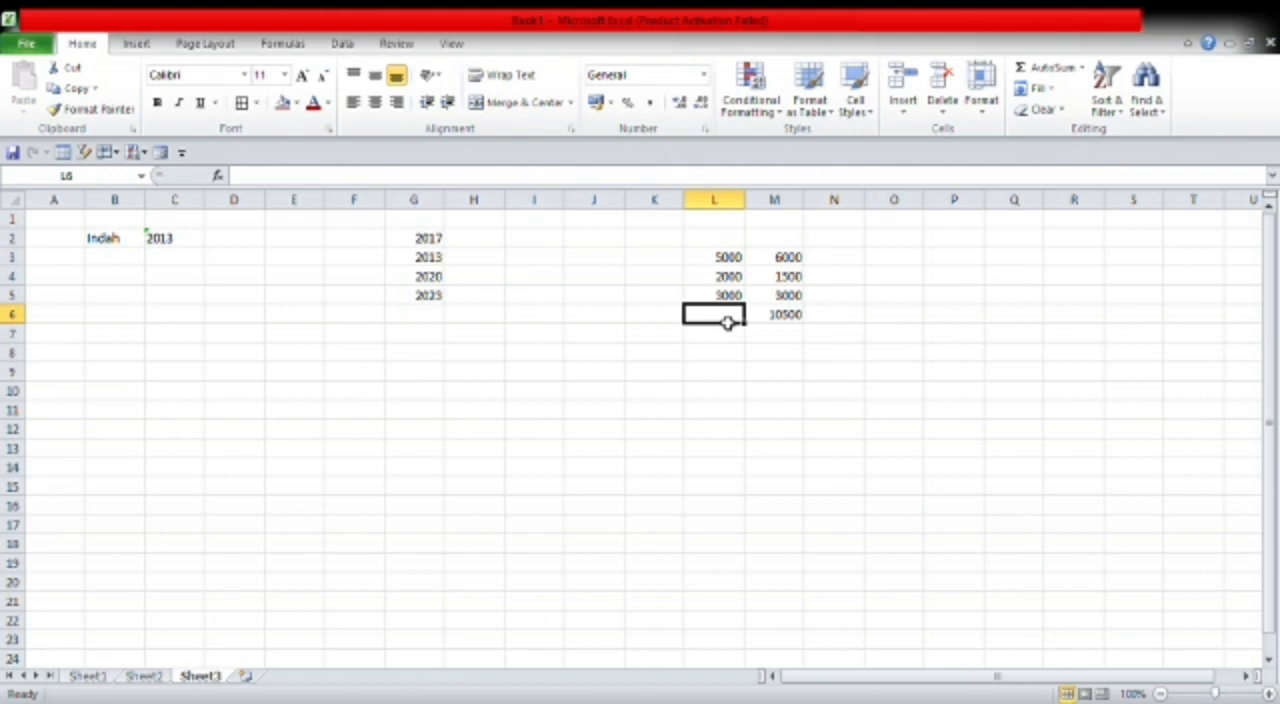
{"action": "type", "text": "="}
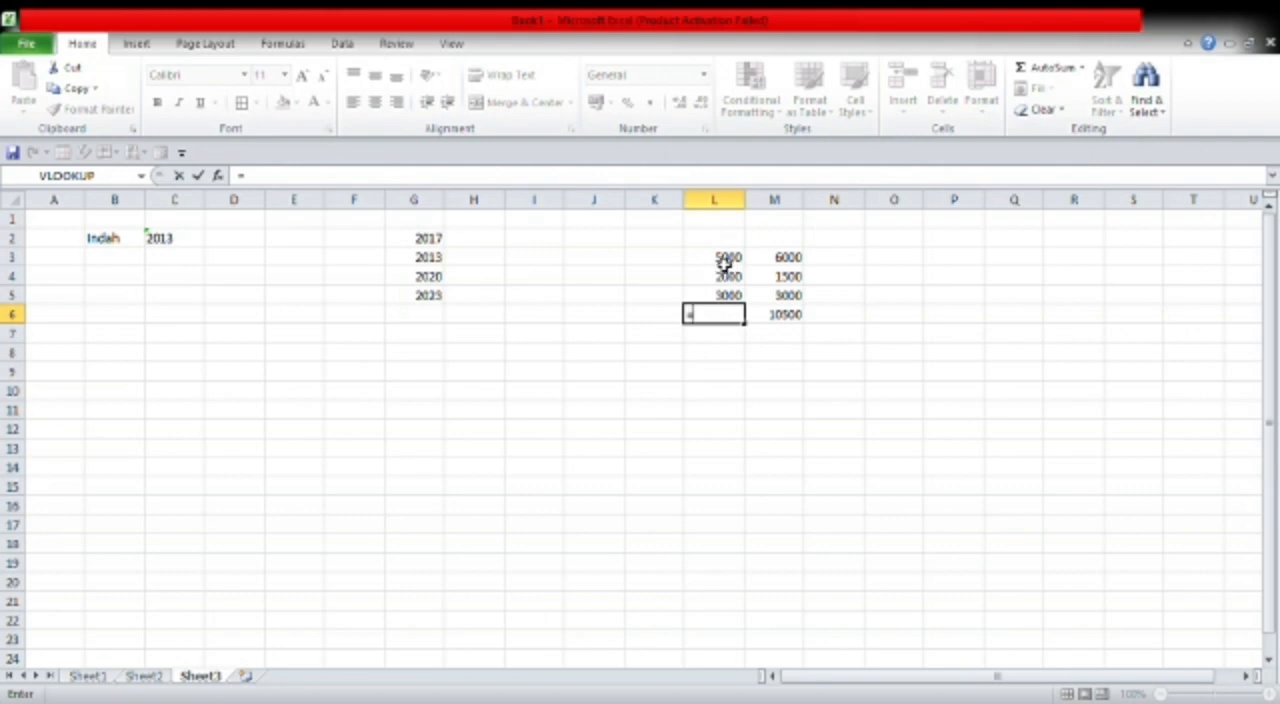
{"action": "left_click_drag", "start_coordinate": [720, 262], "coordinate": [724, 280]}
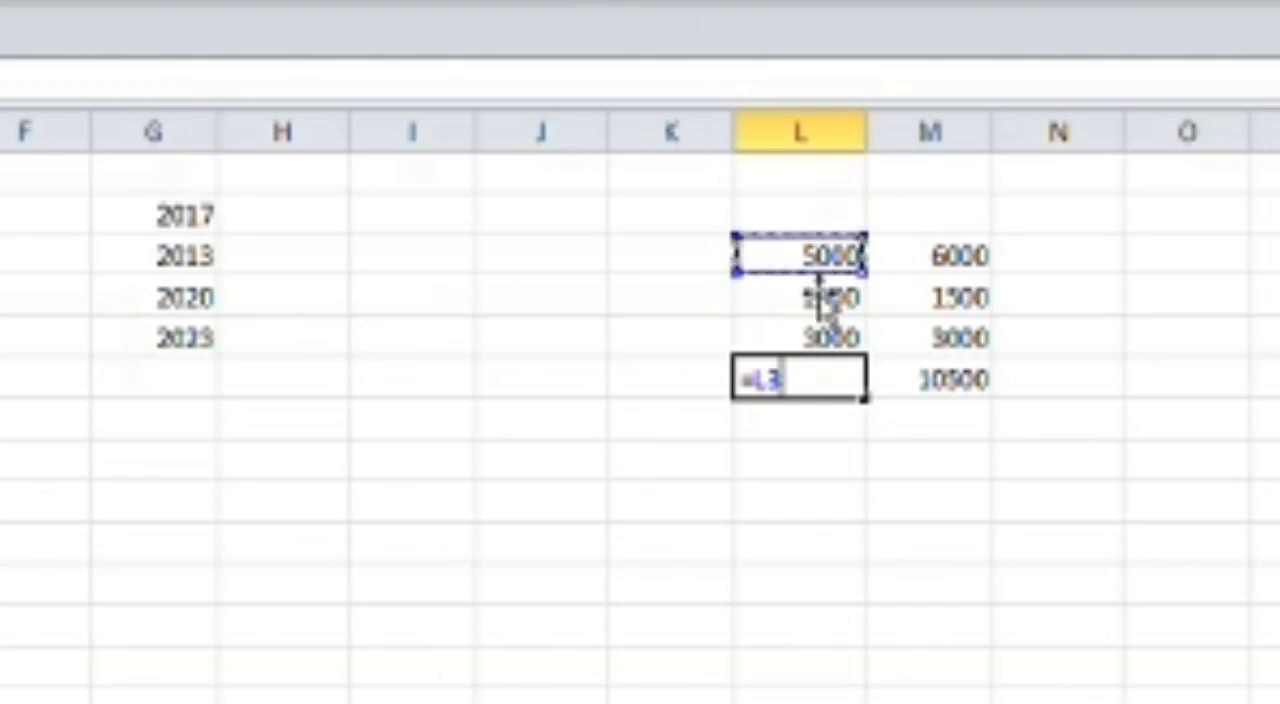
{"action": "type", "text": "*"}
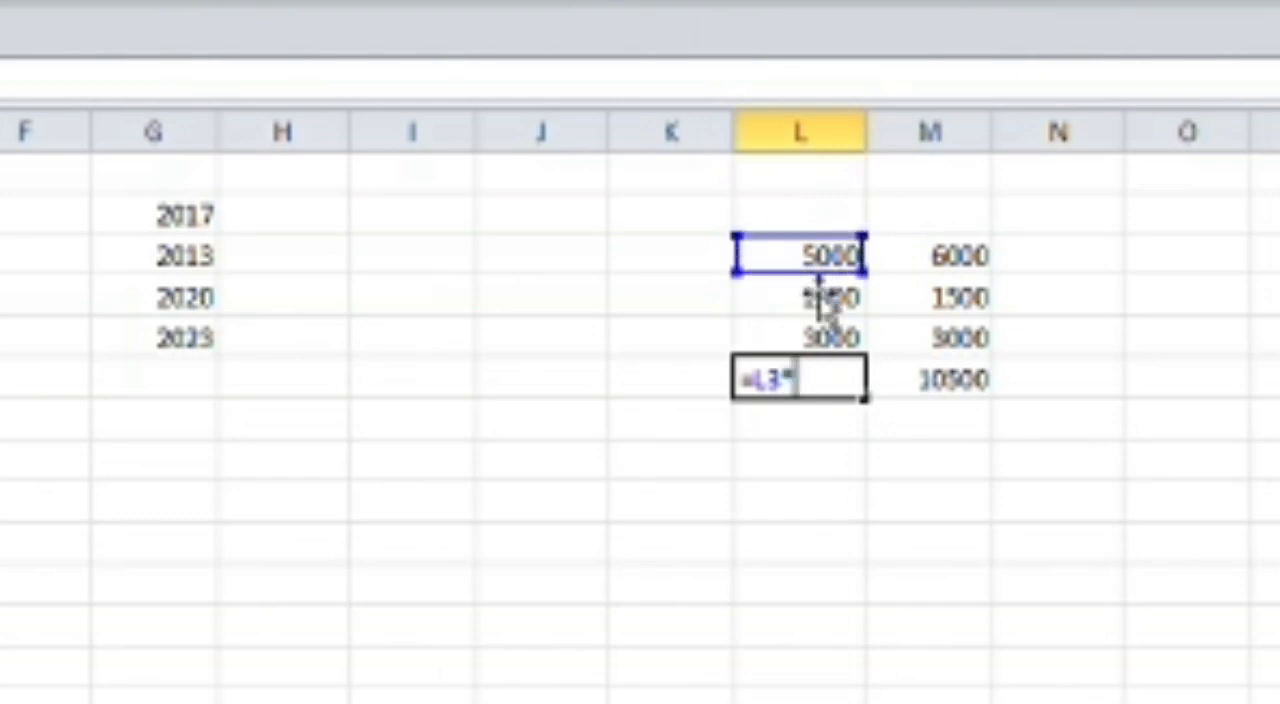
{"action": "left_click", "coordinate": [955, 262]}
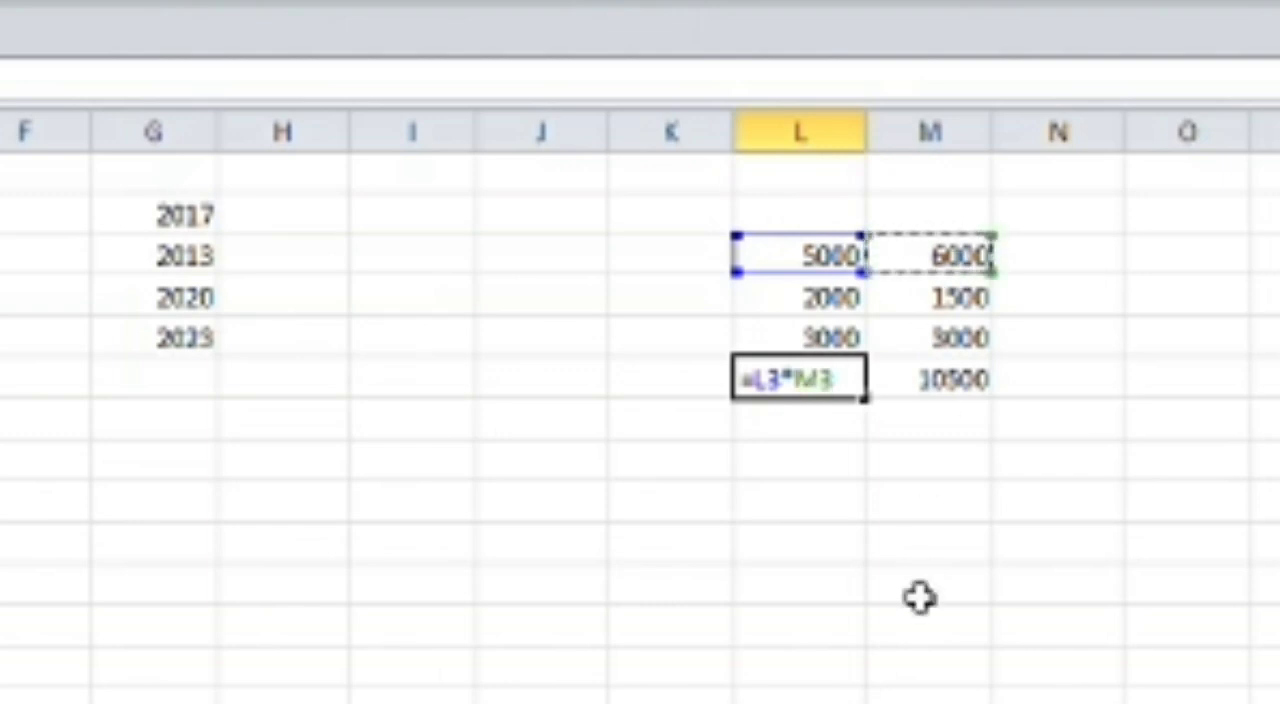
{"action": "key", "text": "Return"}
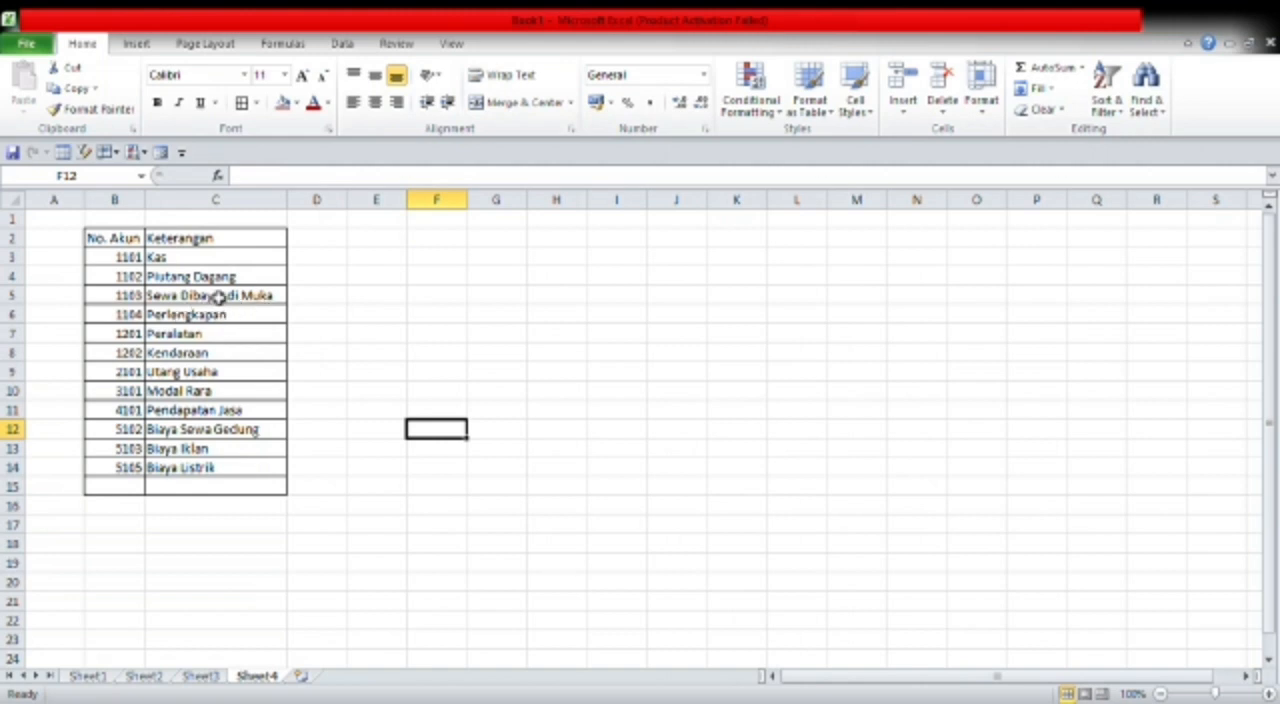
- Edit C5 on Sheet4, replacing Sewa with Iklan so it reads Iklan Dibayar di Muka
{"action": "key", "text": "F2"}
{"action": "left_click", "coordinate": [274, 300]}
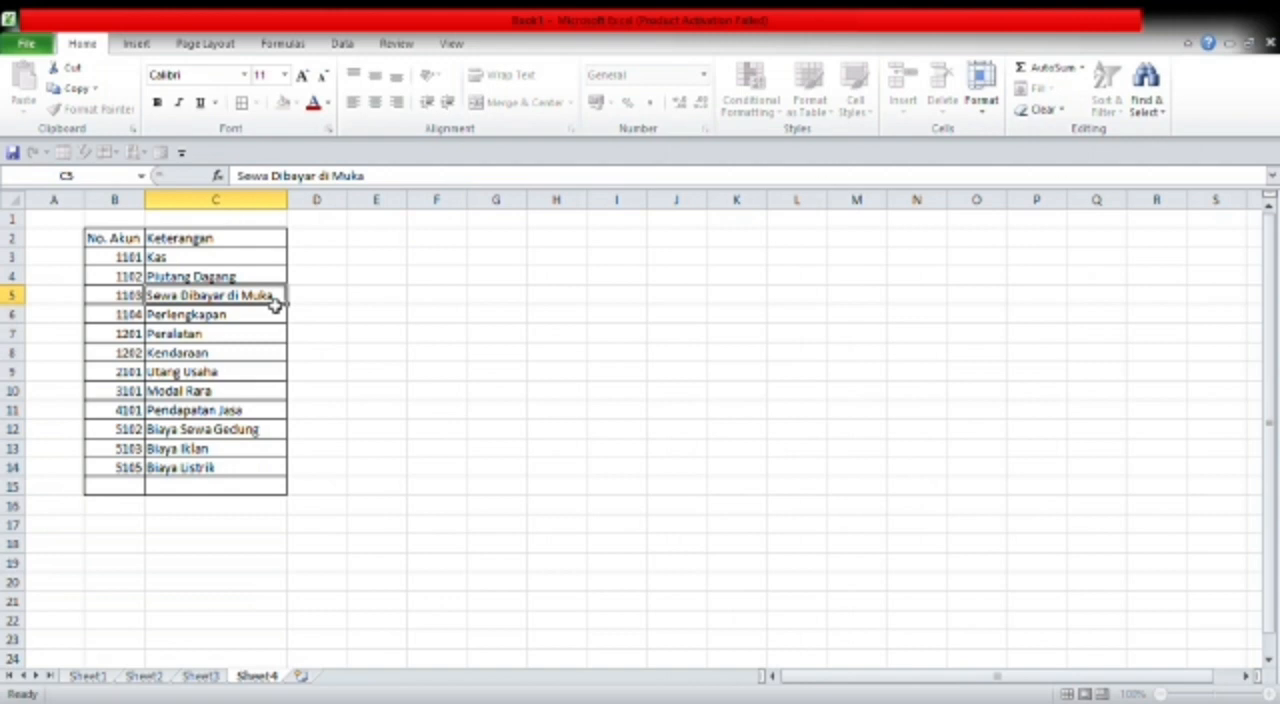
{"action": "key", "text": "F2"}
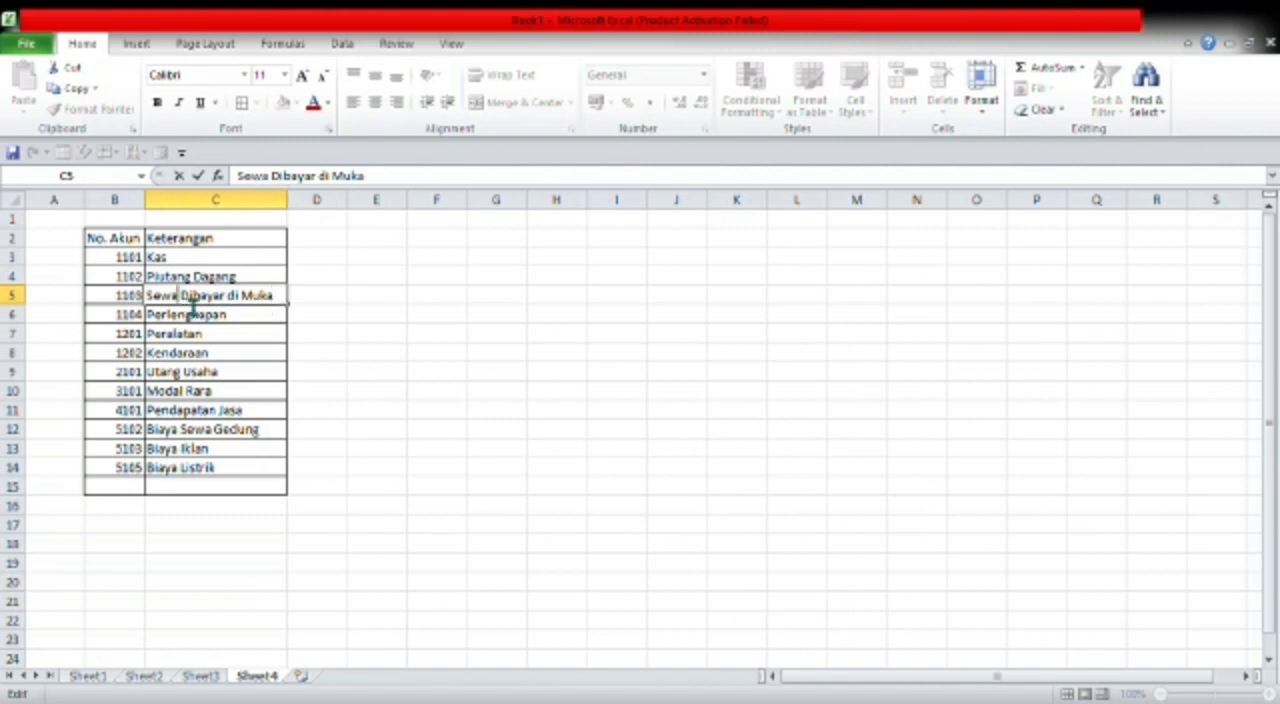
{"action": "key", "text": "BackSpace"}
{"action": "key", "text": "BackSpace"}
{"action": "key", "text": "BackSpace"}
{"action": "key", "text": "BackSpace"}
{"action": "key", "text": "BackSpace"}
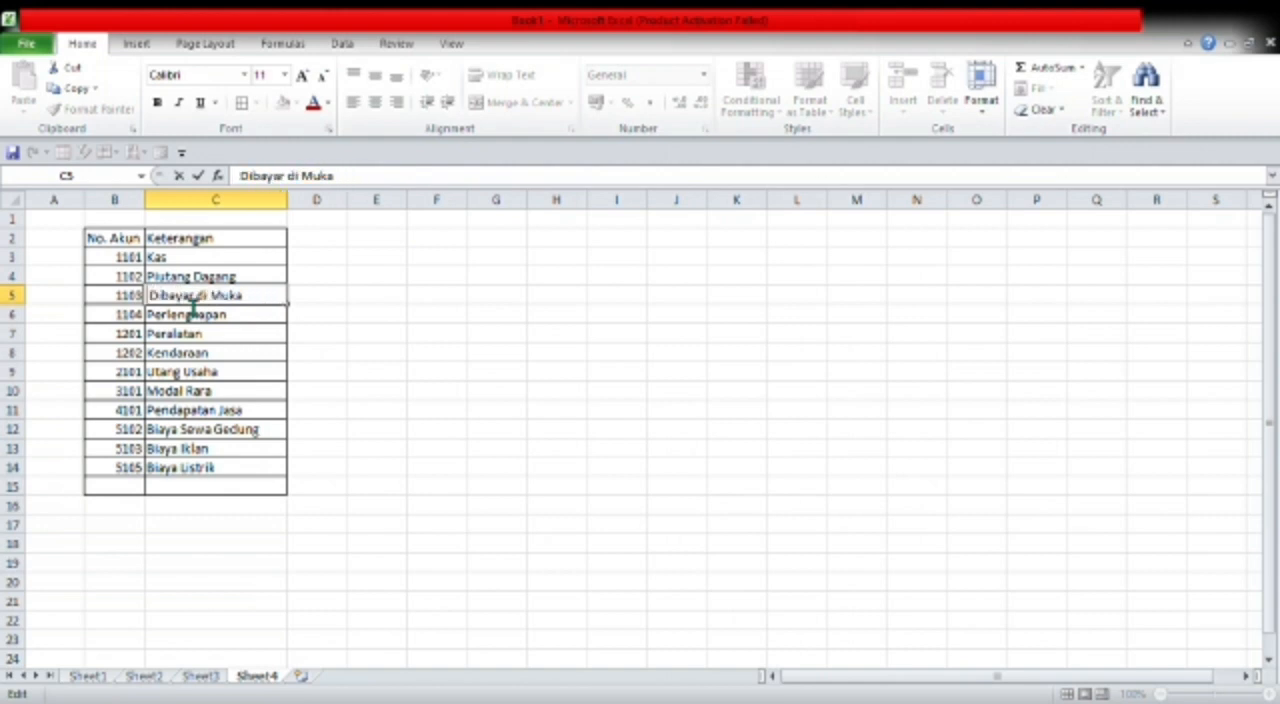
{"action": "type", "text": "Iklan"}
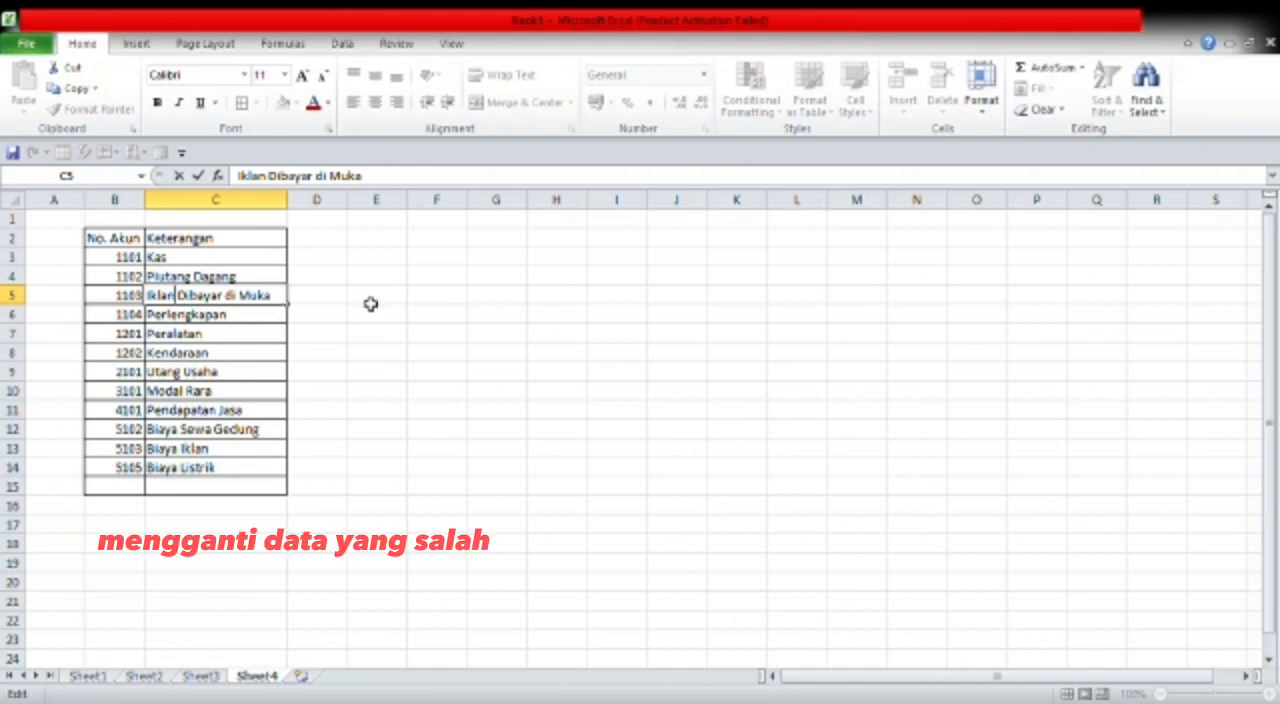
{"action": "key", "text": "Return"}
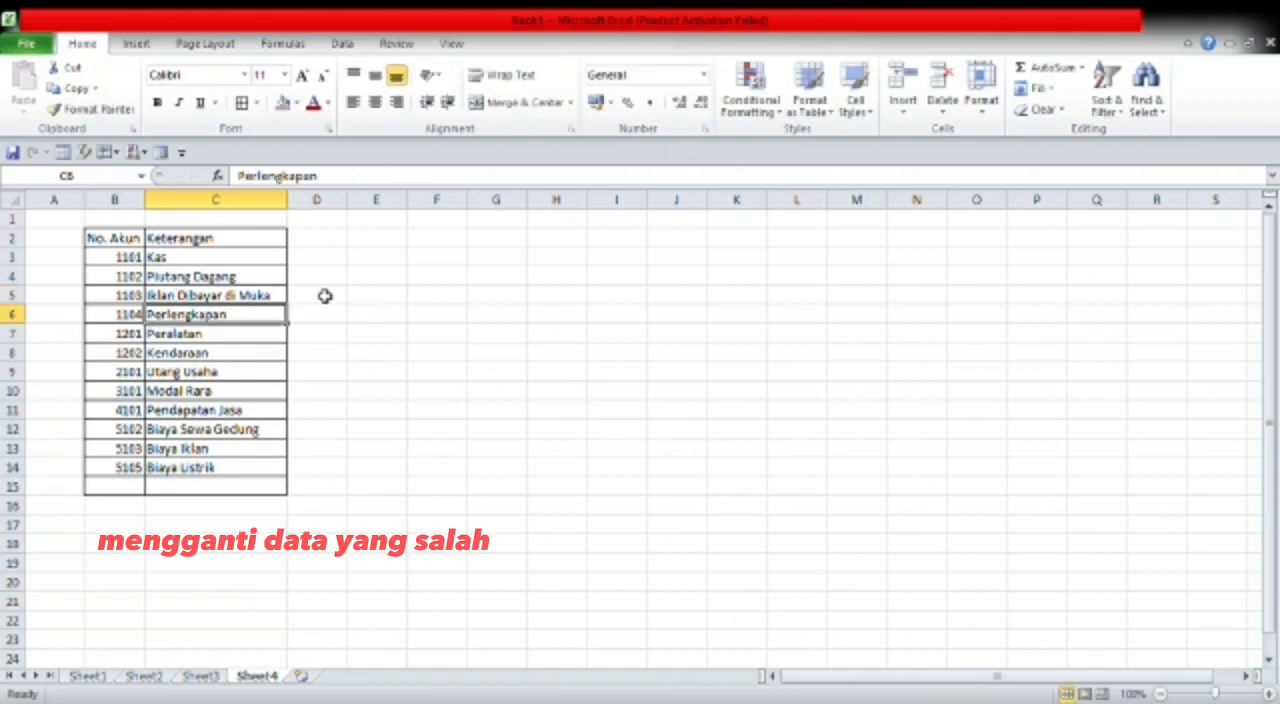
{"action": "left_click", "coordinate": [242, 300]}
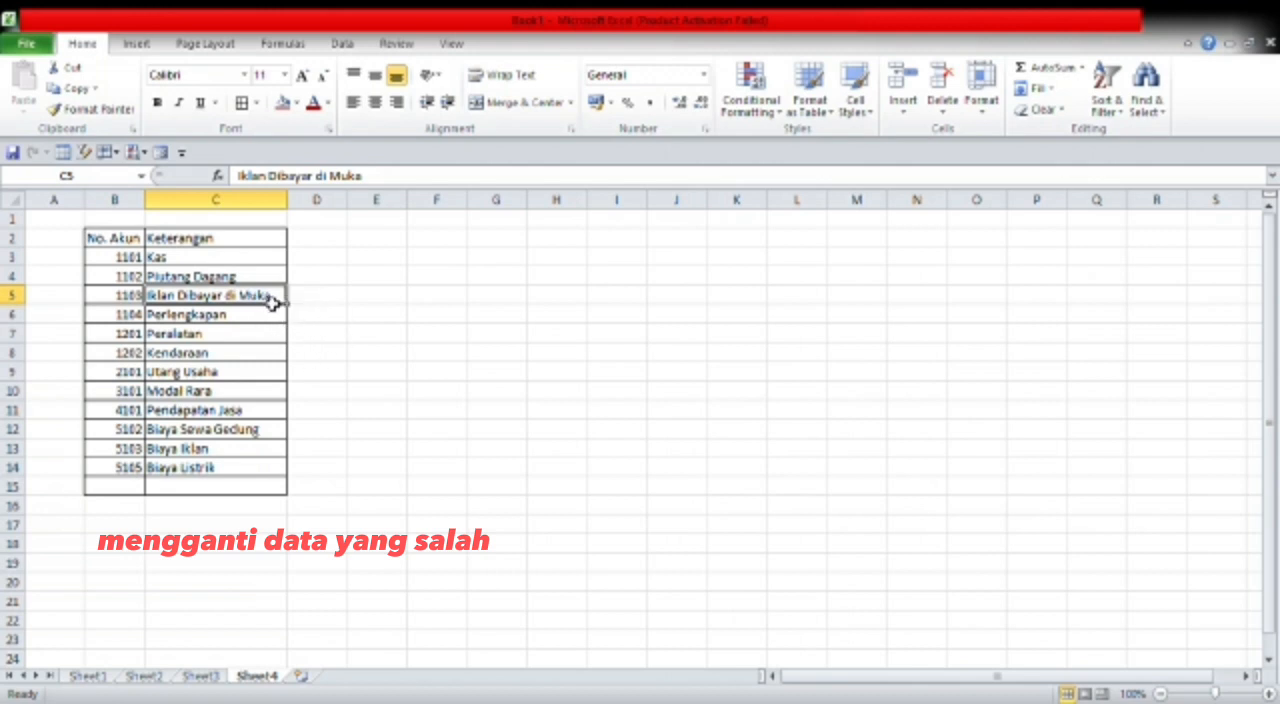
{"action": "double_click", "coordinate": [277, 303]}
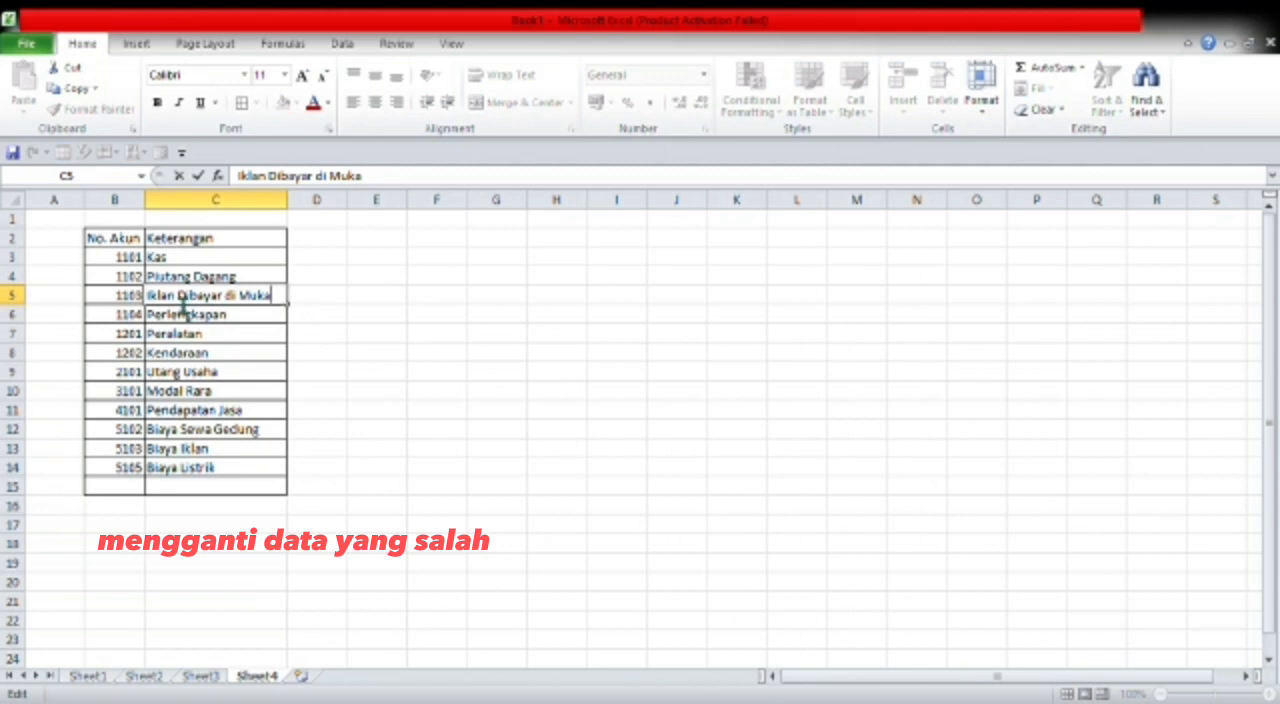
{"action": "left_click", "coordinate": [284, 309]}
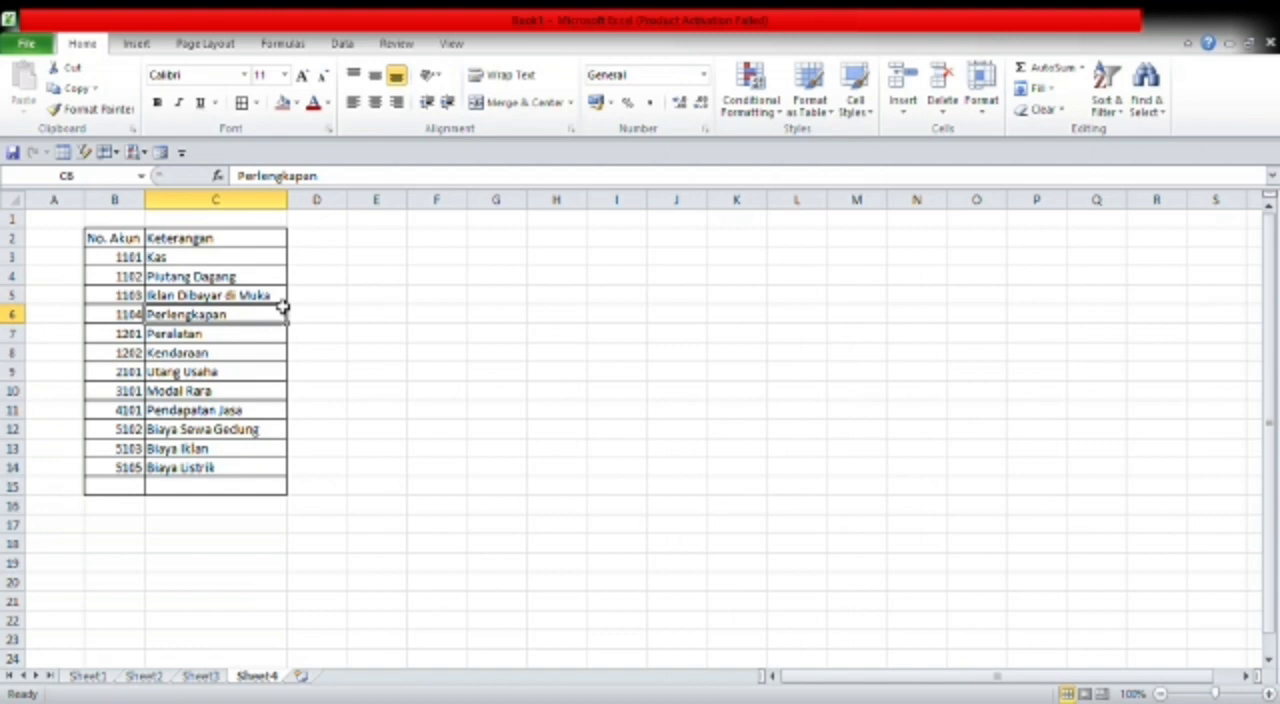
{"action": "left_click", "coordinate": [390, 316]}
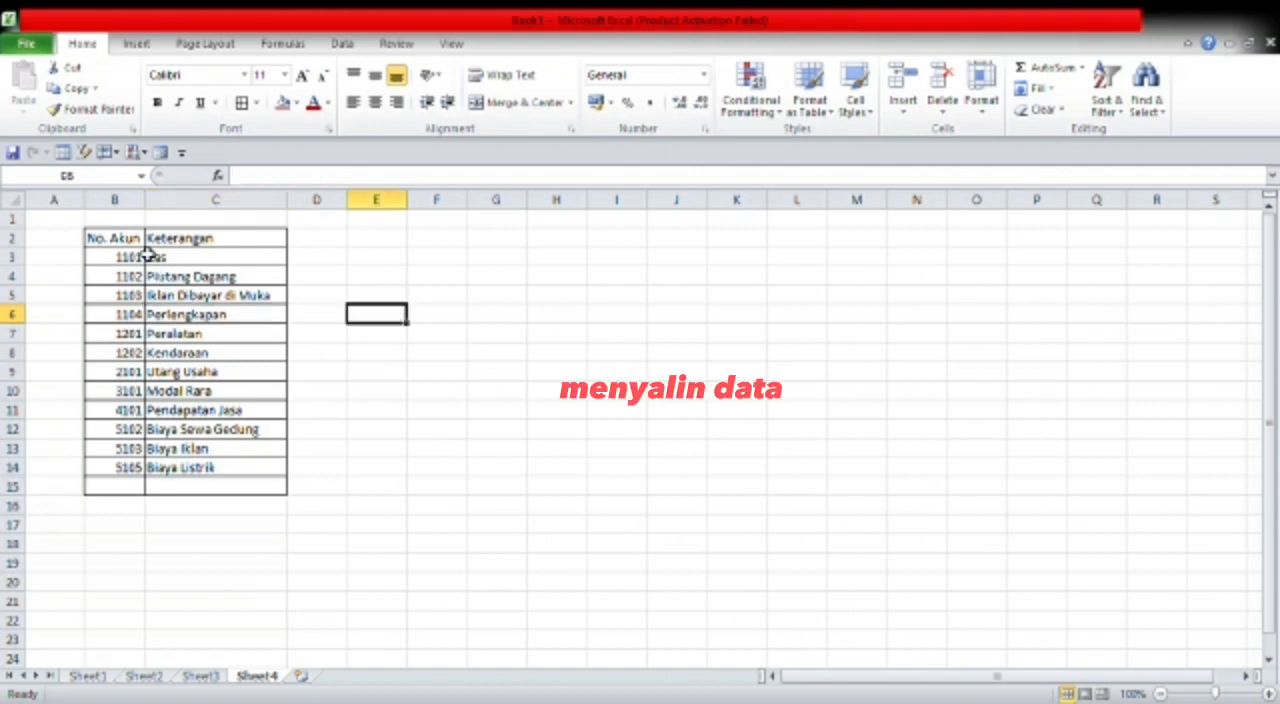
- Enter the heading No. Absen in cell F2
{"action": "left_click", "coordinate": [450, 249]}
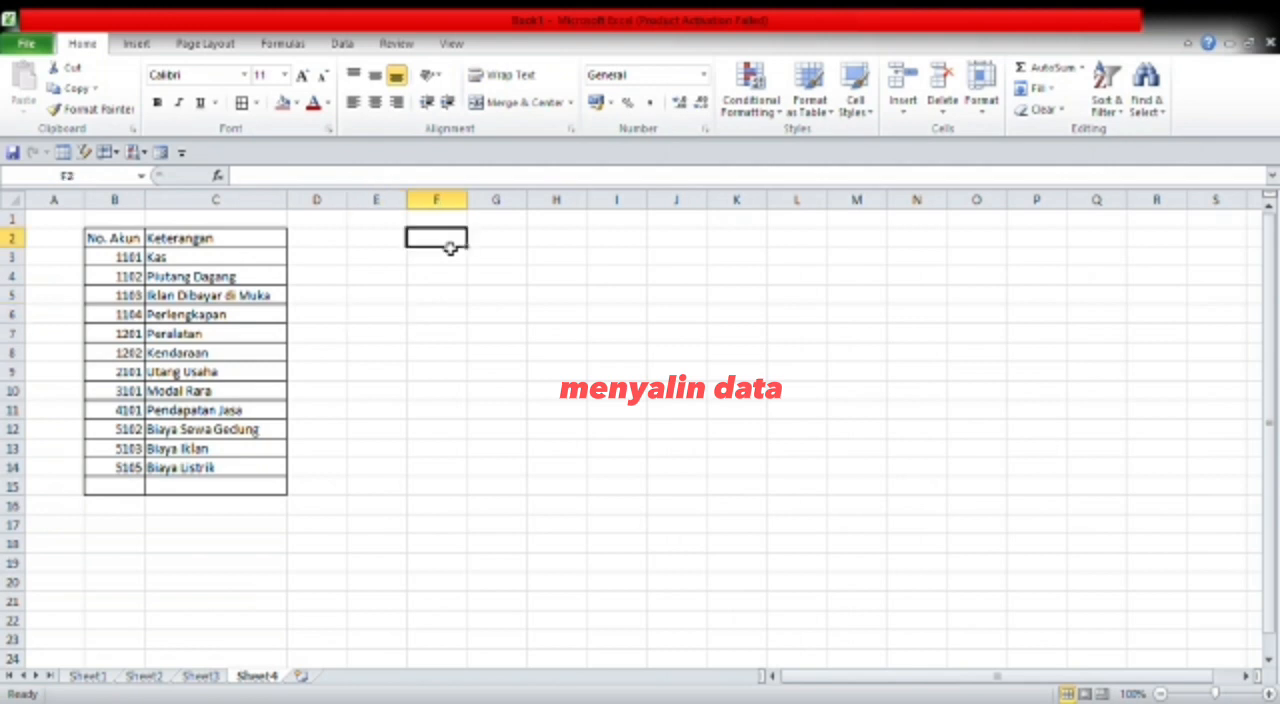
{"action": "type", "text": "n"}
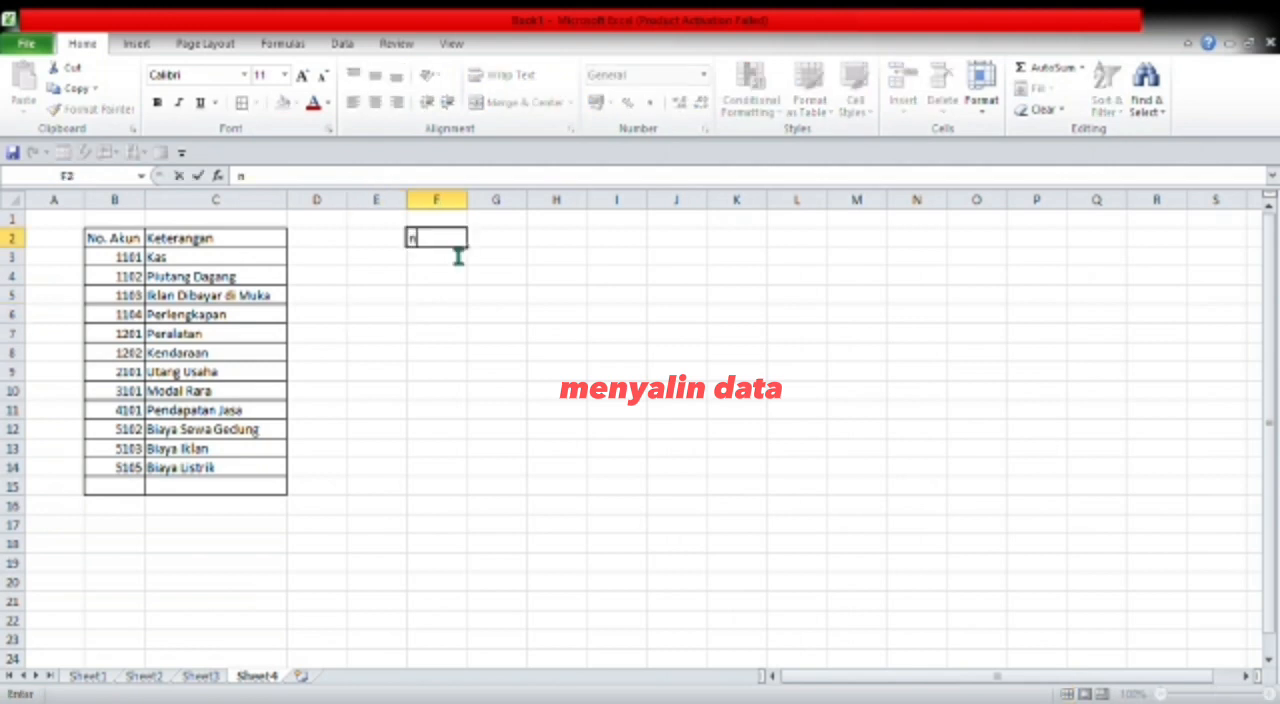
{"action": "key", "text": "BackSpace"}
{"action": "type", "text": "NO"}
{"action": "key", "text": "BackSpace"}
{"action": "type", "text": "o. Absen"}
{"action": "left_click", "coordinate": [526, 258]}
{"action": "left_click_drag", "start_coordinate": [528, 258], "coordinate": [694, 318]}
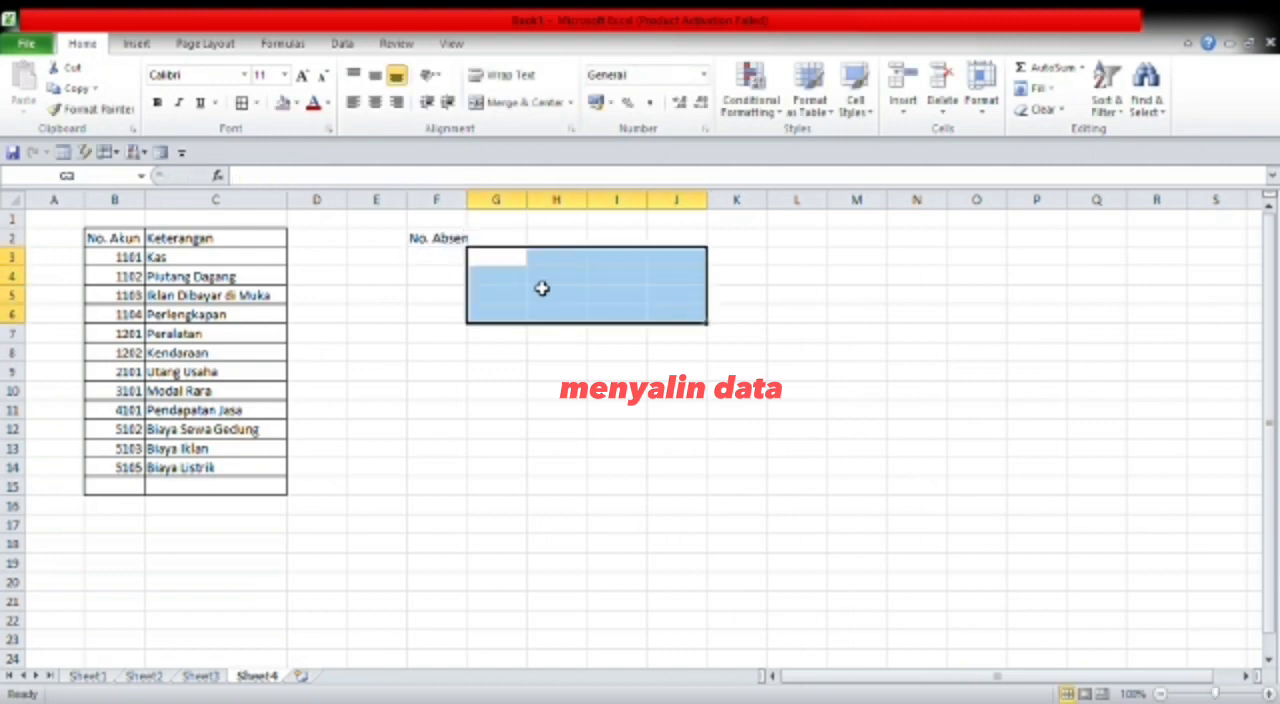
{"action": "left_click", "coordinate": [511, 354]}
{"action": "left_click", "coordinate": [443, 250]}
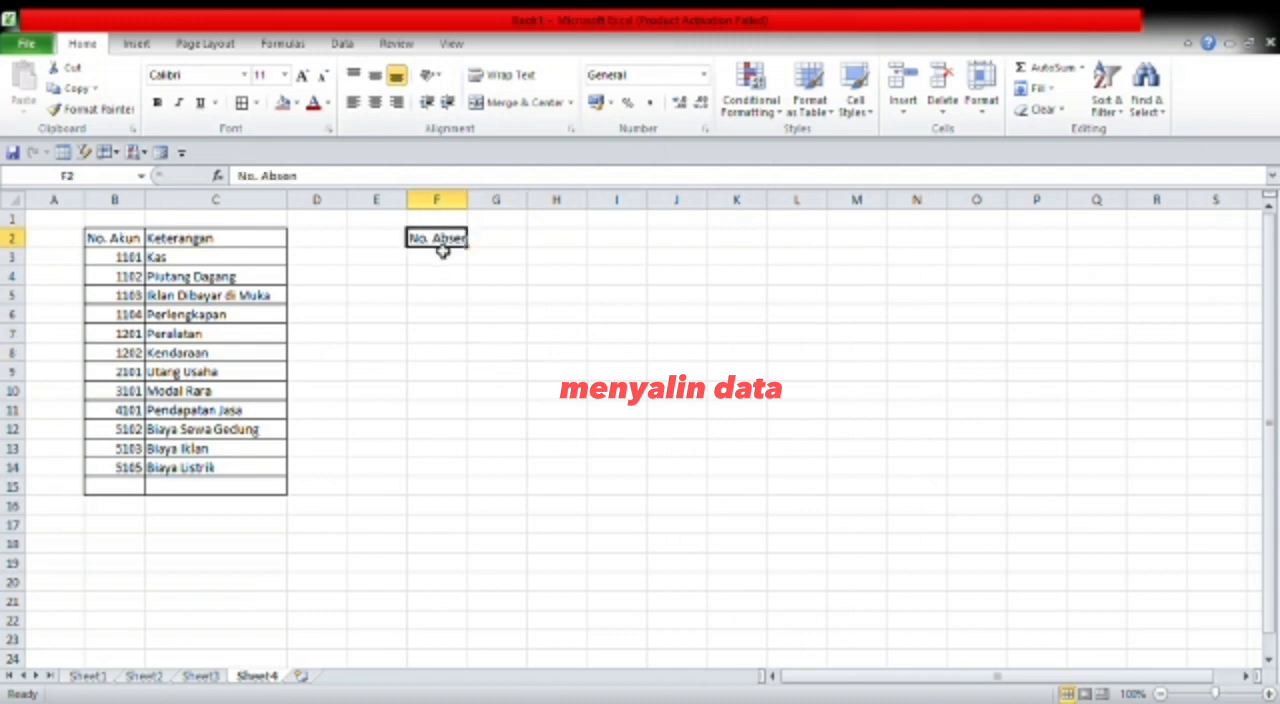
{"action": "left_click", "coordinate": [620, 244]}
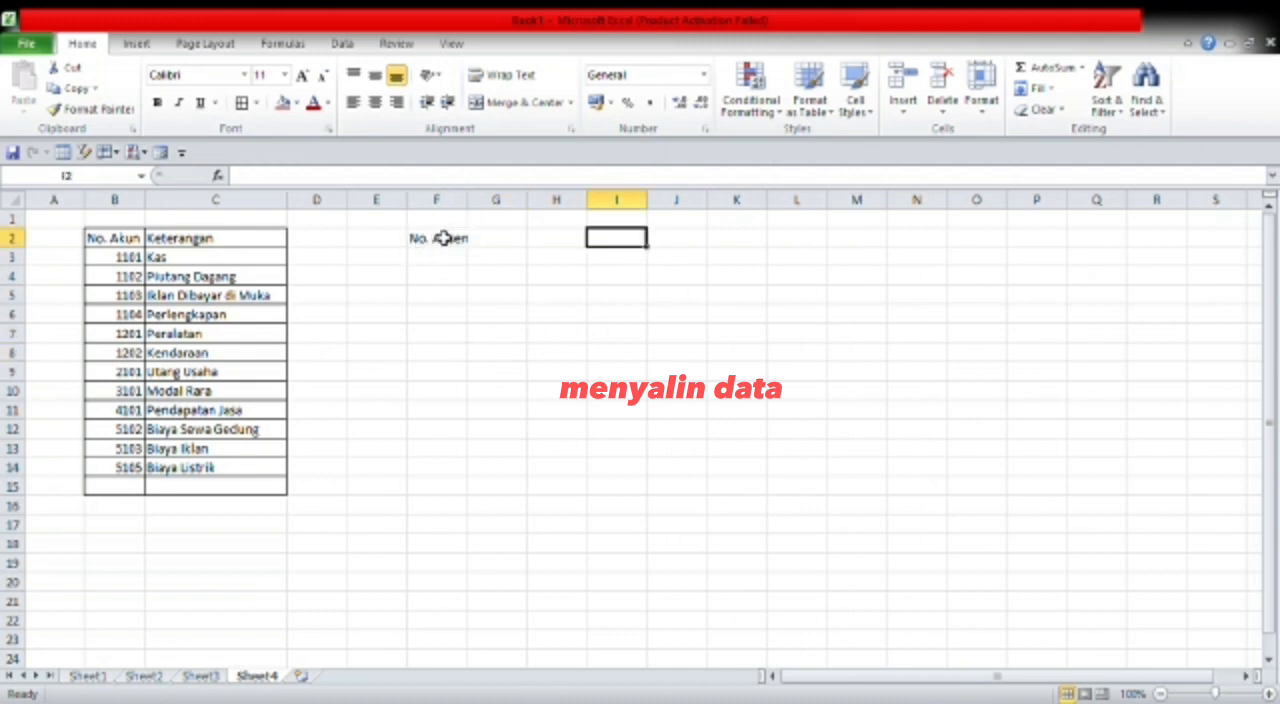
- Copy the No. Absen heading from F2 and paste it into I2
{"action": "left_click", "coordinate": [438, 246]}
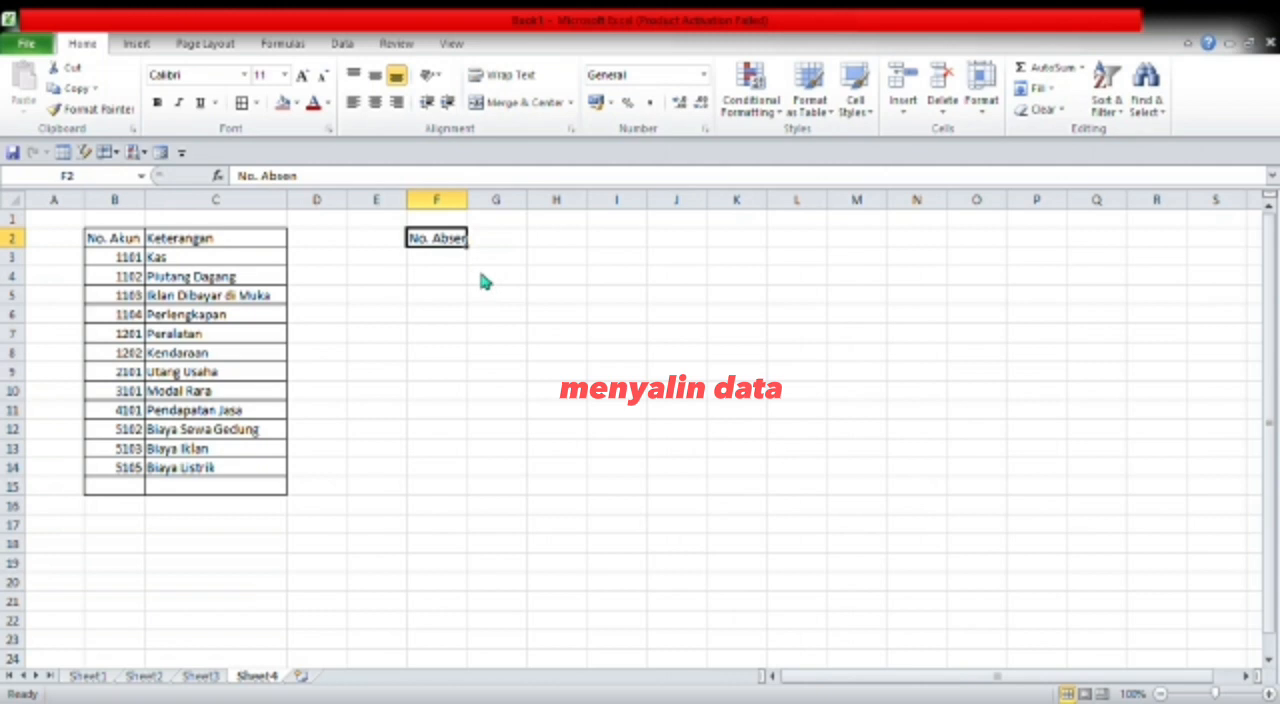
{"action": "key", "text": "ctrl+c"}
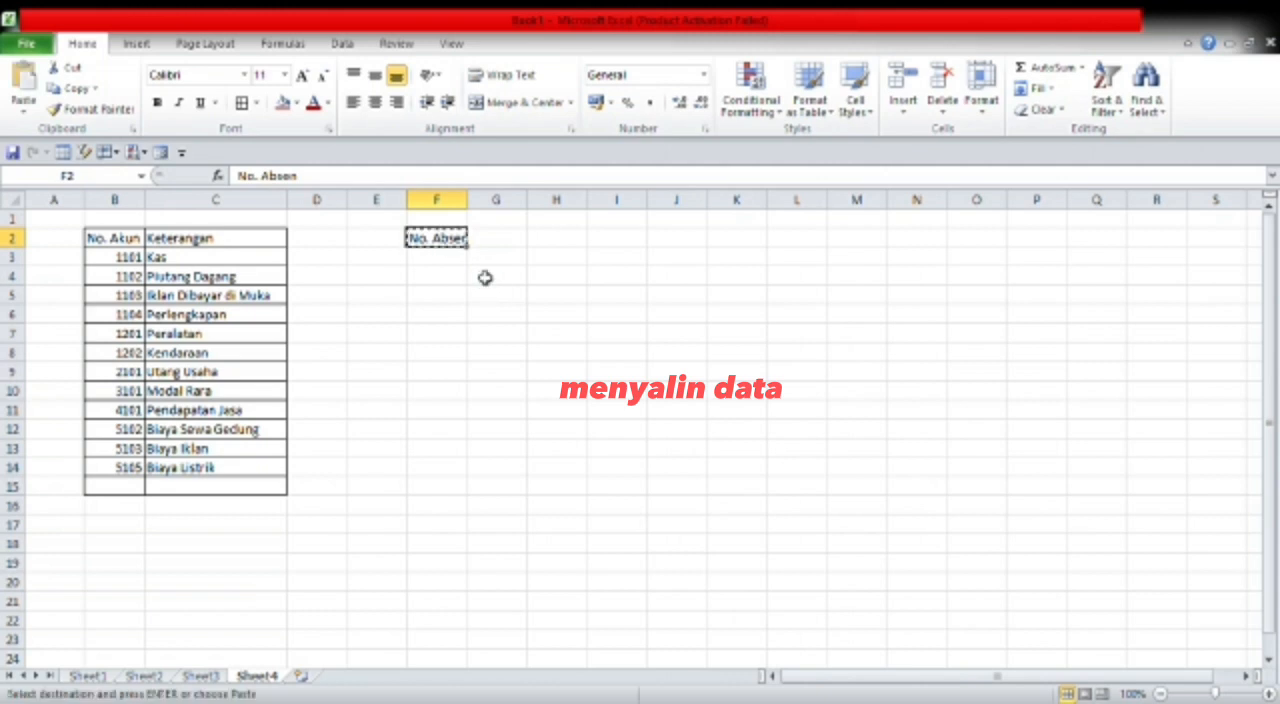
{"action": "left_click", "coordinate": [634, 246]}
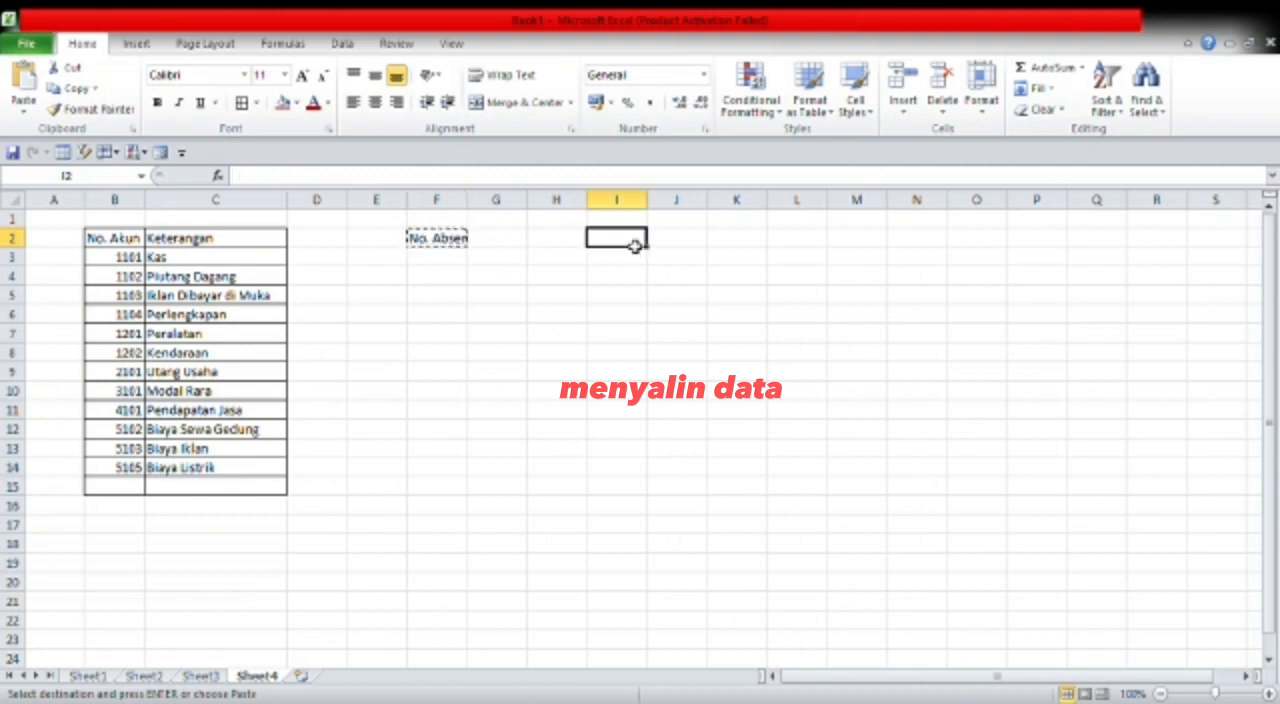
{"action": "left_click", "coordinate": [30, 88]}
- Paste the copied No. Absen heading into cell G4 as well
{"action": "left_click", "coordinate": [494, 338]}
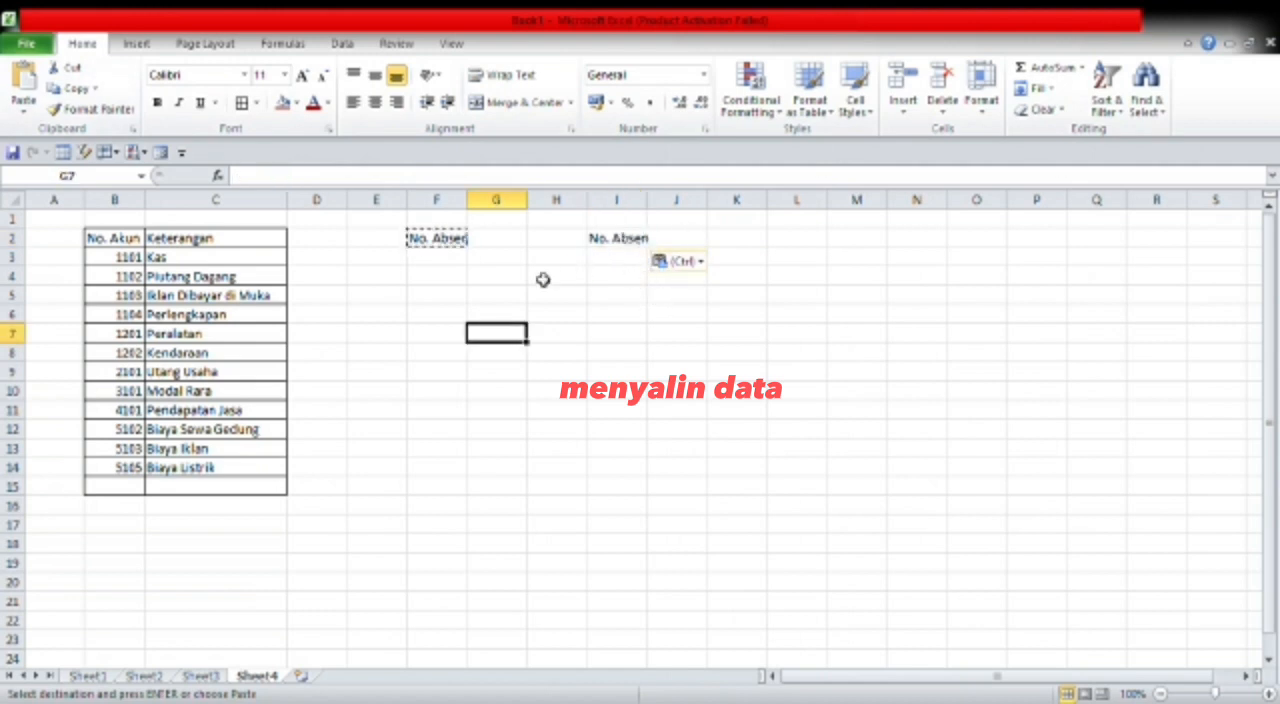
{"action": "left_click", "coordinate": [461, 283]}
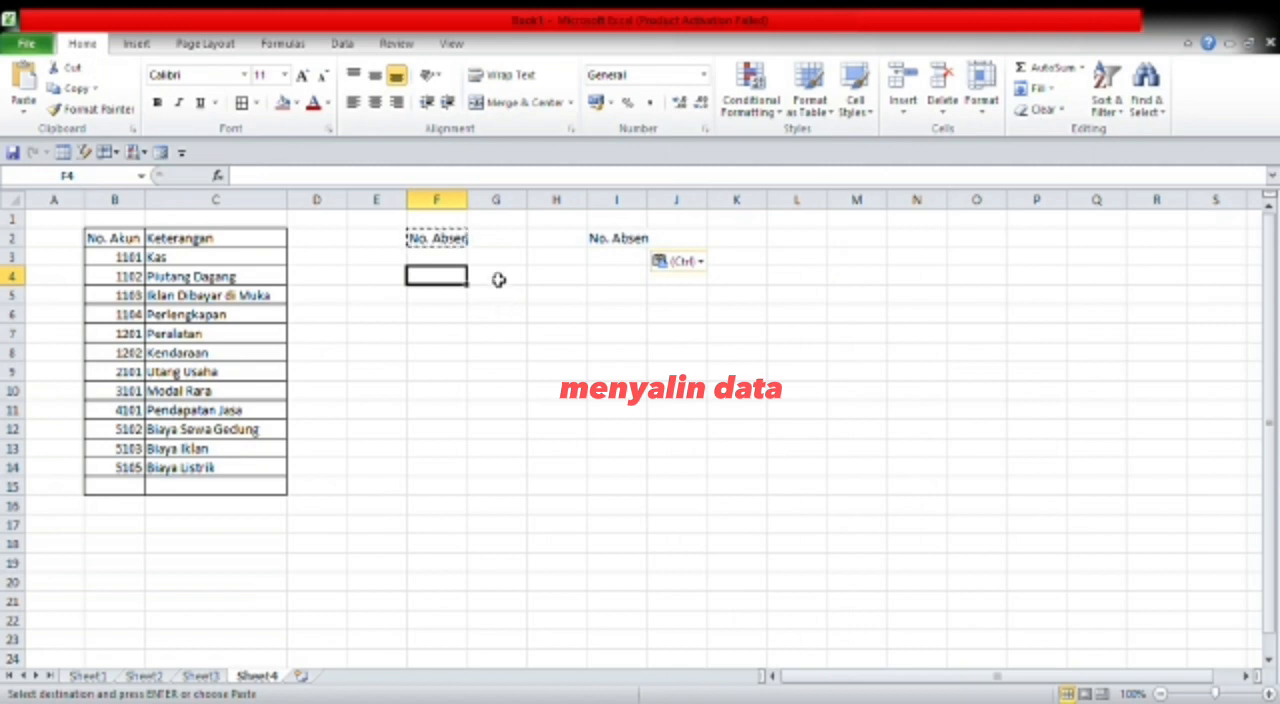
{"action": "left_click", "coordinate": [498, 280]}
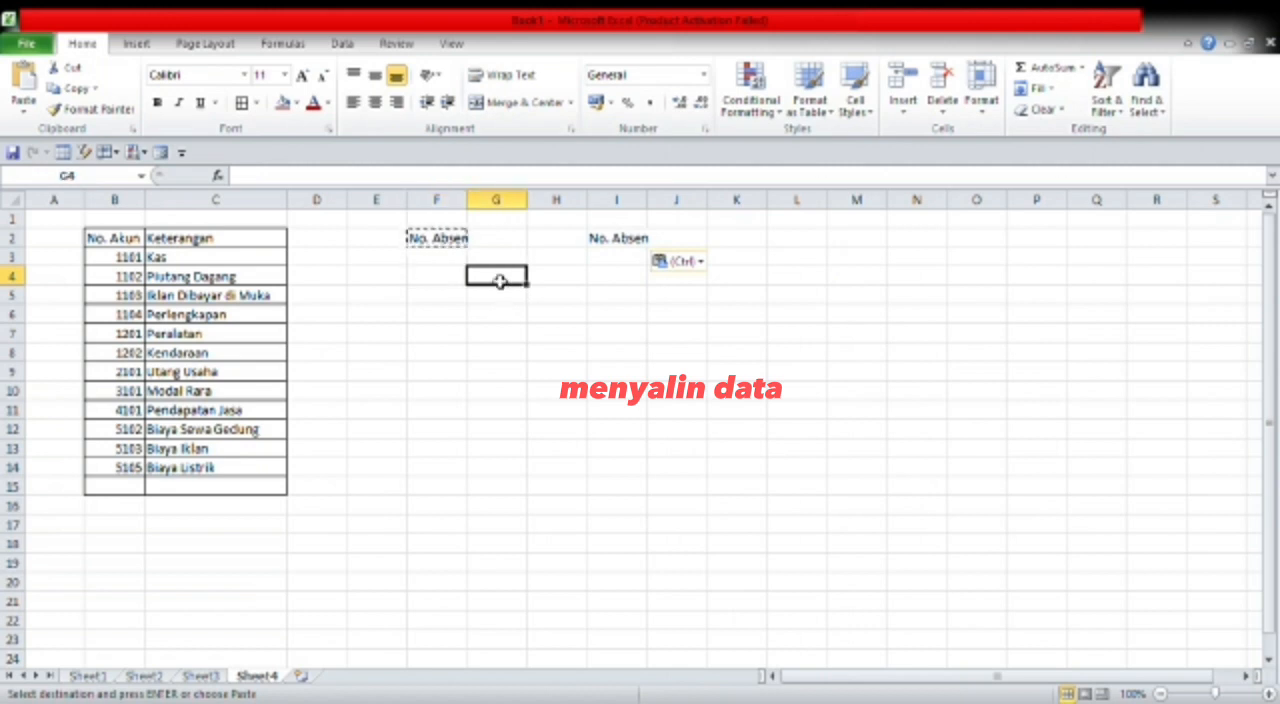
{"action": "key", "text": "ctrl+v"}
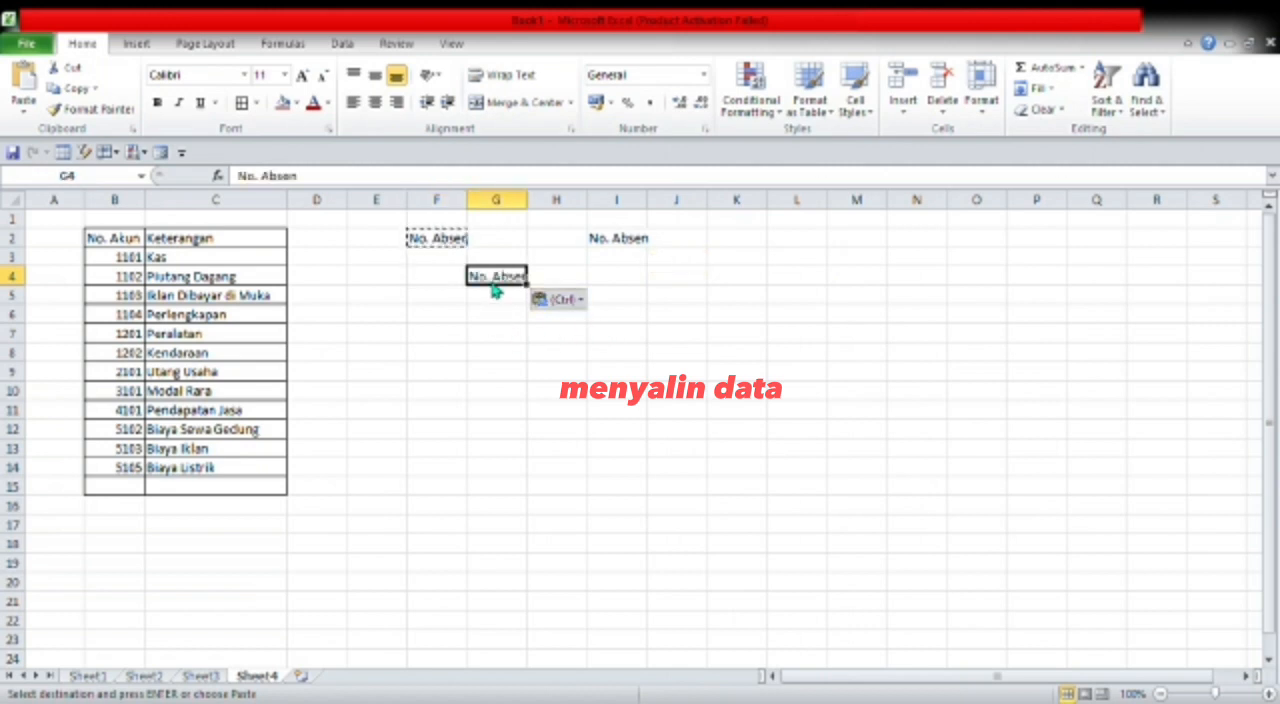
{"action": "left_click", "coordinate": [503, 318]}
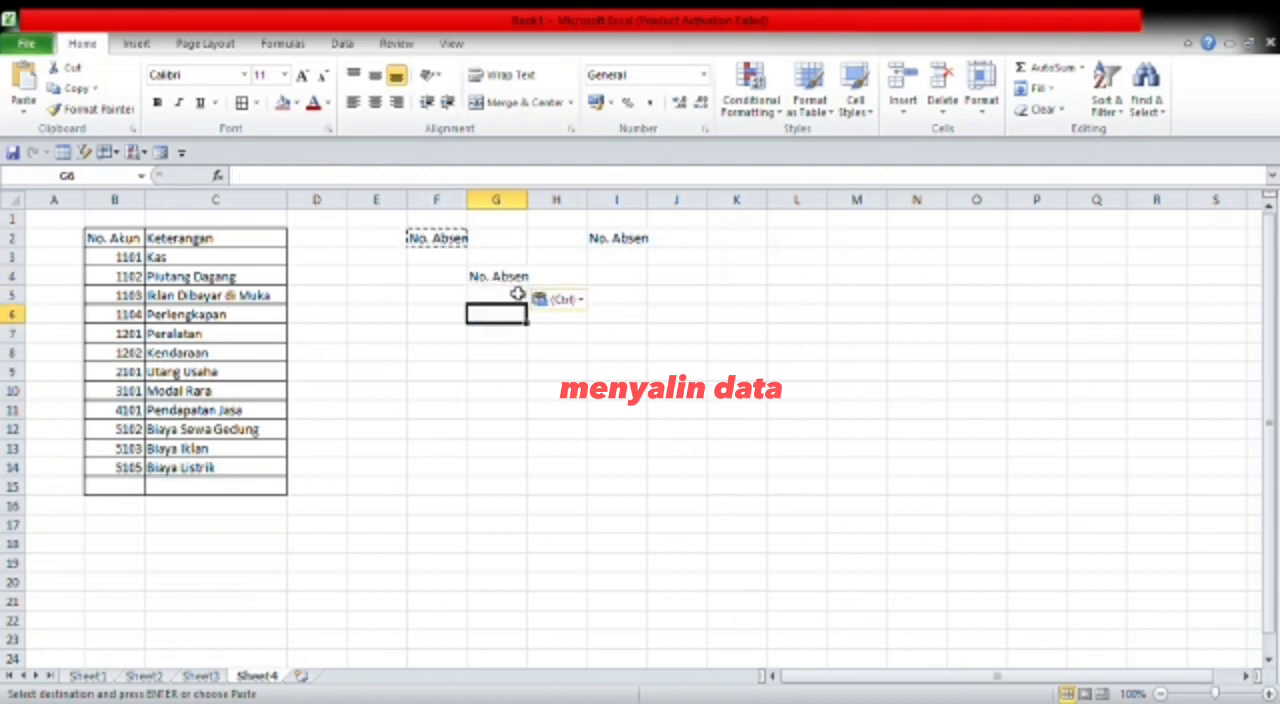
{"action": "left_click", "coordinate": [703, 315]}
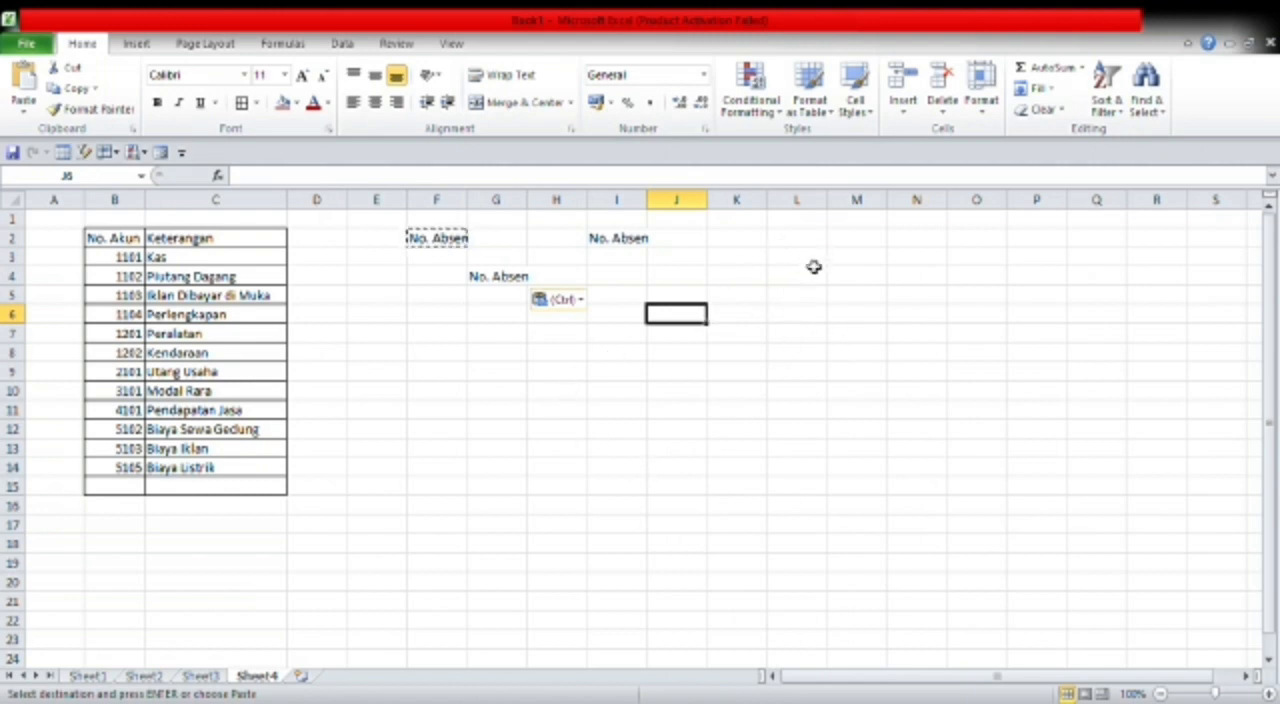
- Enter 5000, 3000, 25000 and 5678000 down column F in cells F10 to F13
{"action": "left_click", "coordinate": [440, 392]}
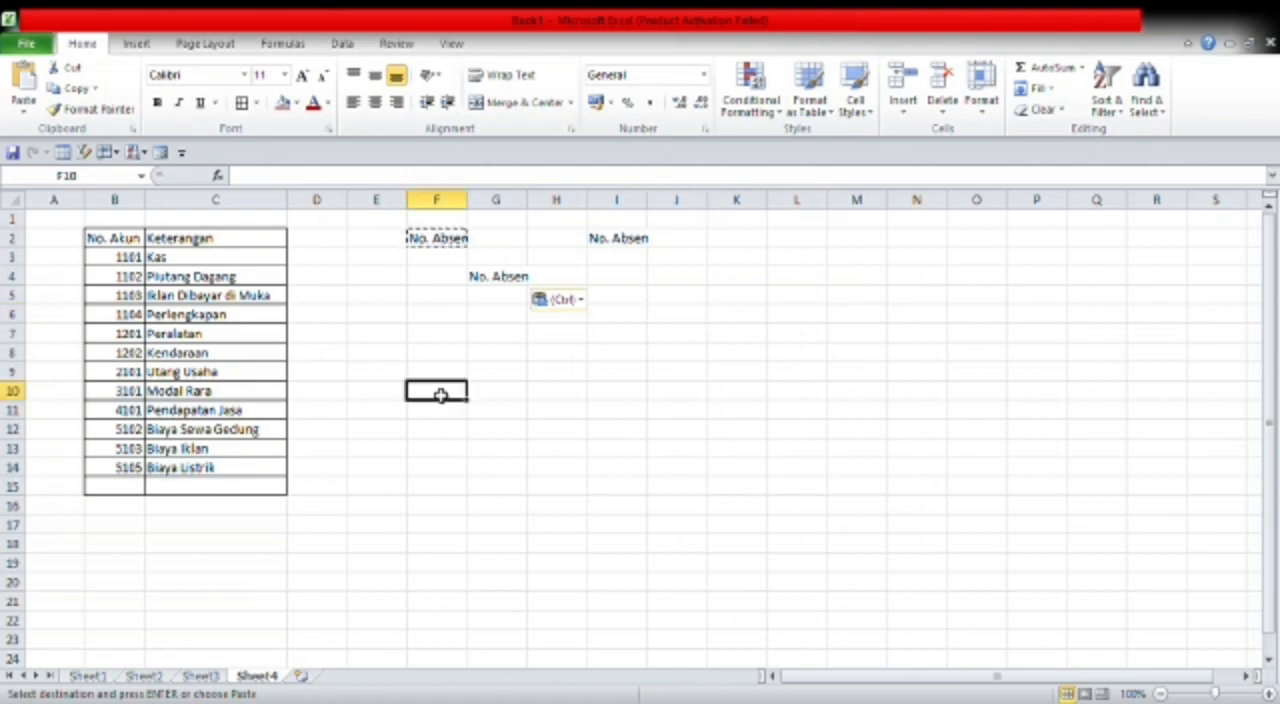
{"action": "type", "text": "5000"}
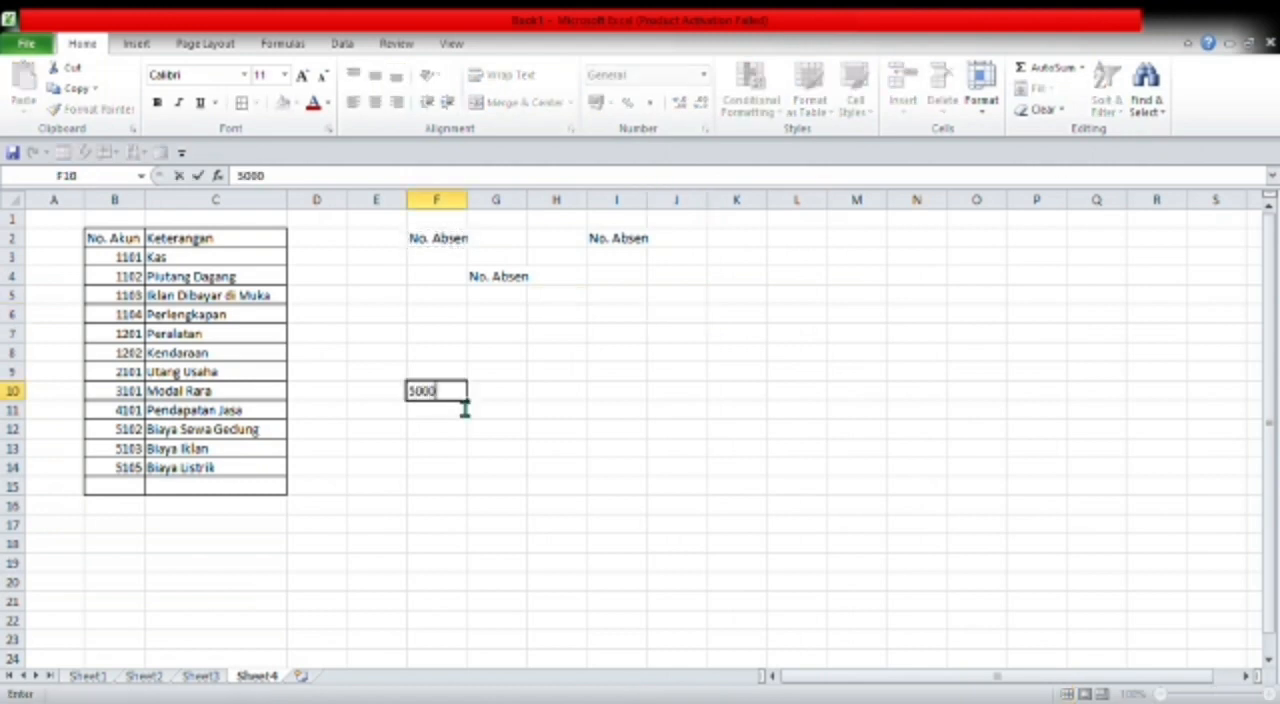
{"action": "key", "text": "Return"}
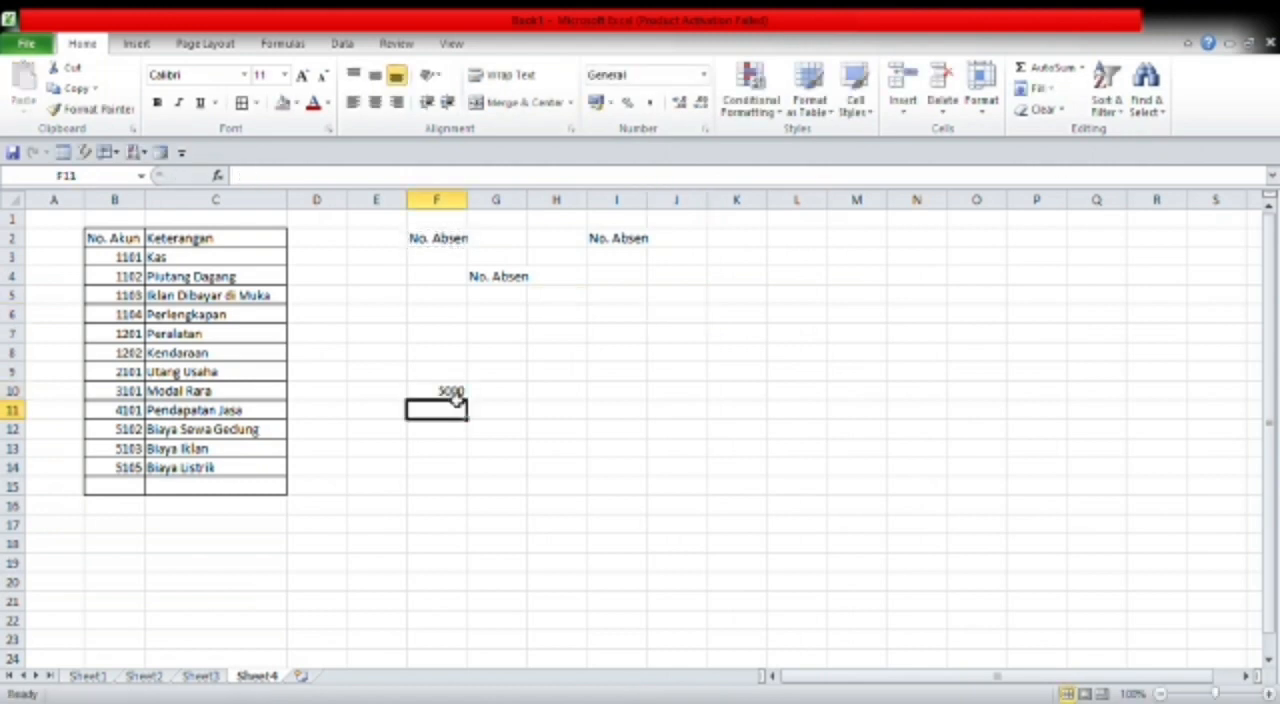
{"action": "type", "text": "3000"}
{"action": "key", "text": "Return"}
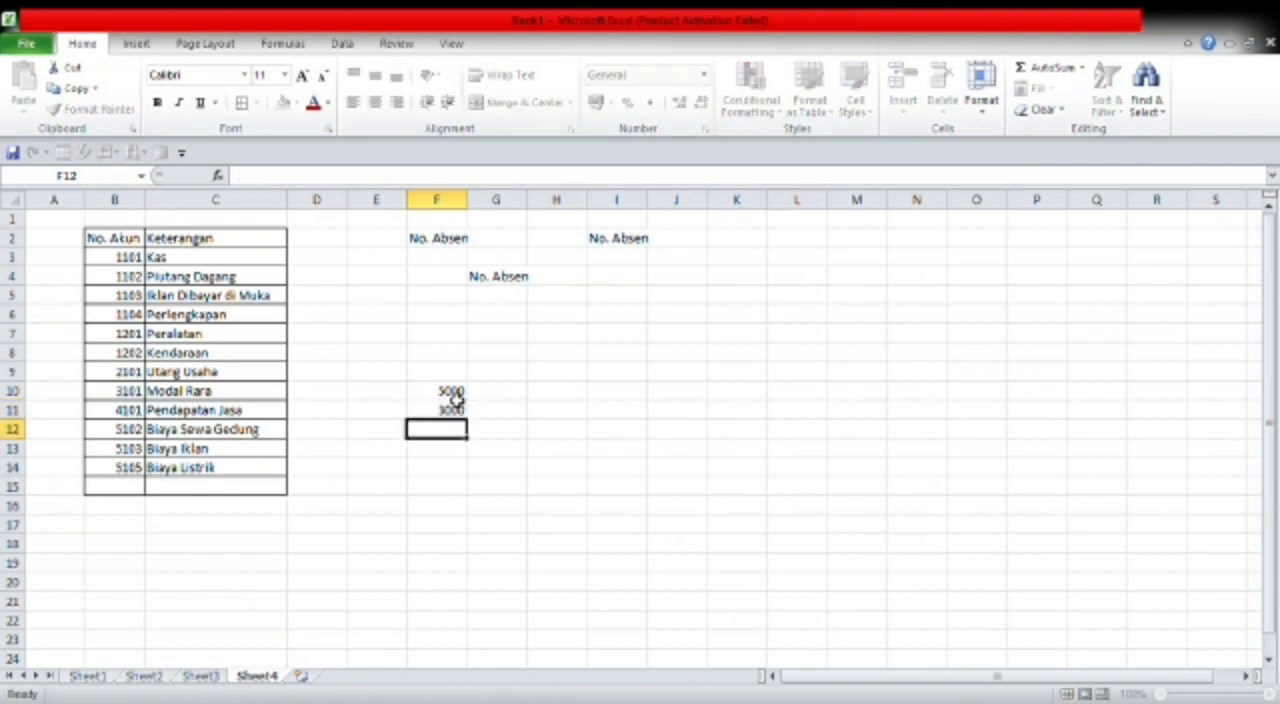
{"action": "type", "text": "25000"}
{"action": "key", "text": "Return"}
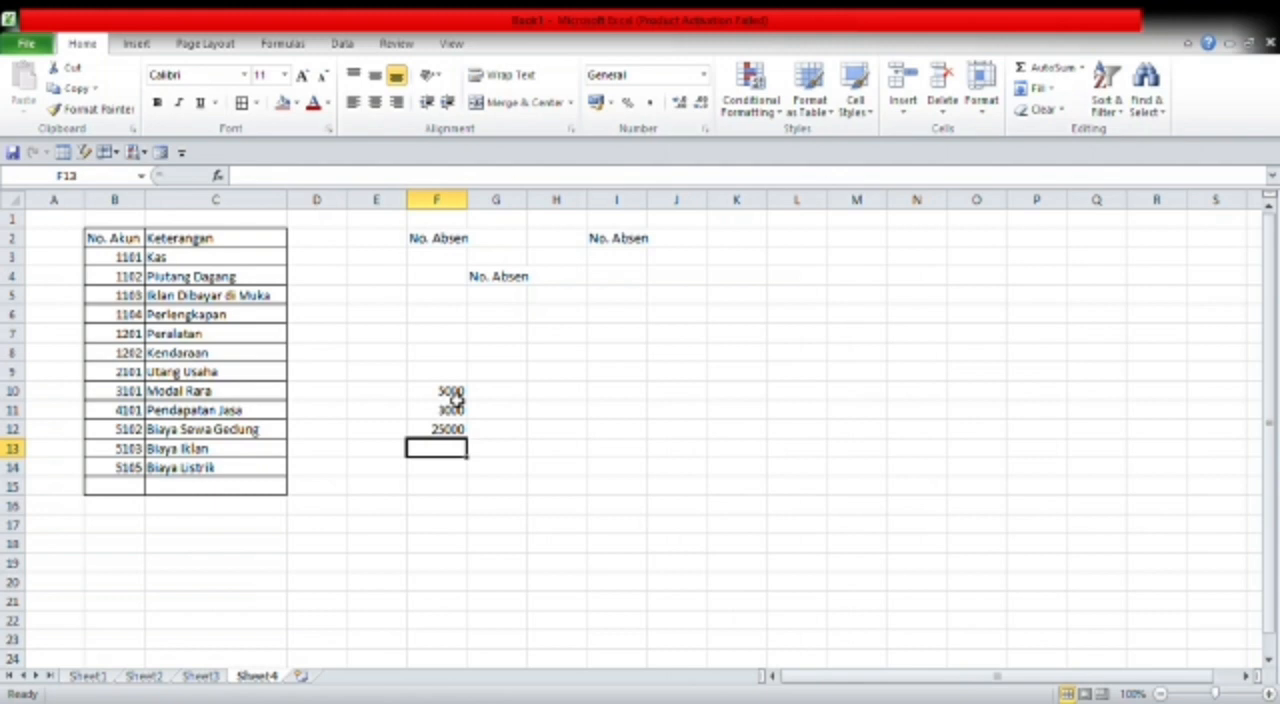
{"action": "type", "text": "5678000"}
{"action": "left_click", "coordinate": [529, 452]}
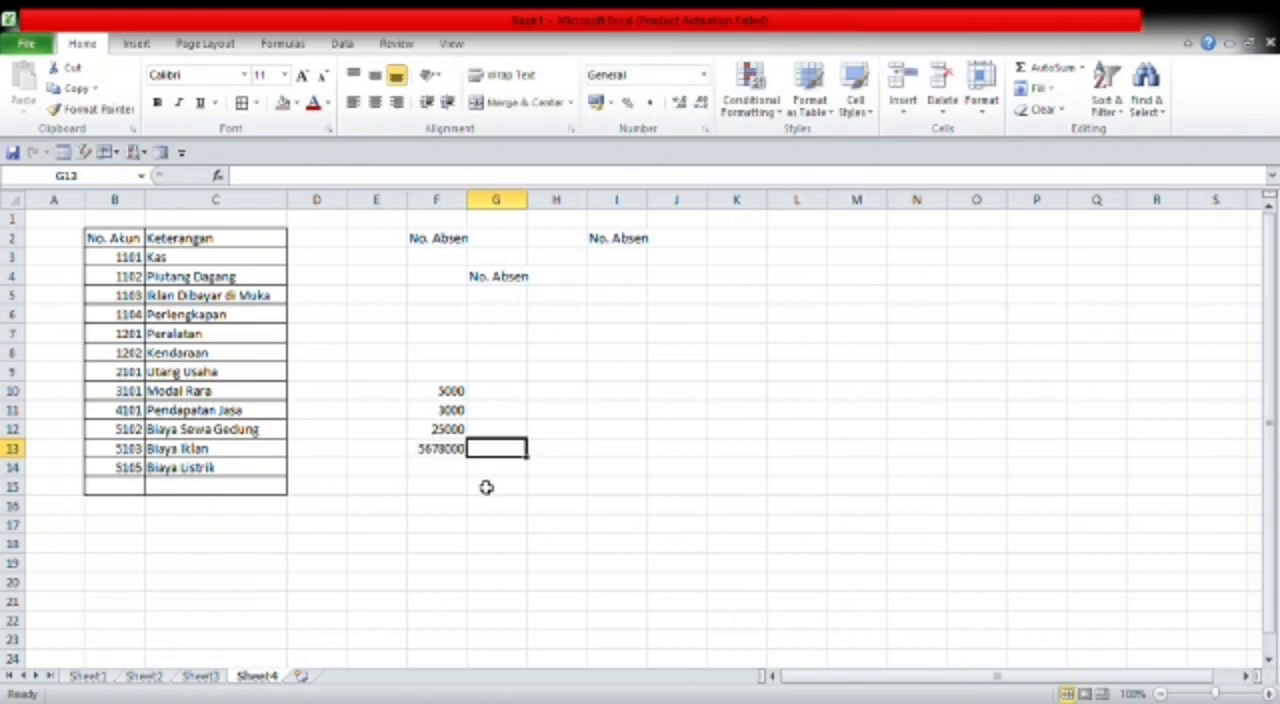
- Format F10:F13 as Accounting in rupiah with no decimal places
{"action": "left_click", "coordinate": [457, 391]}
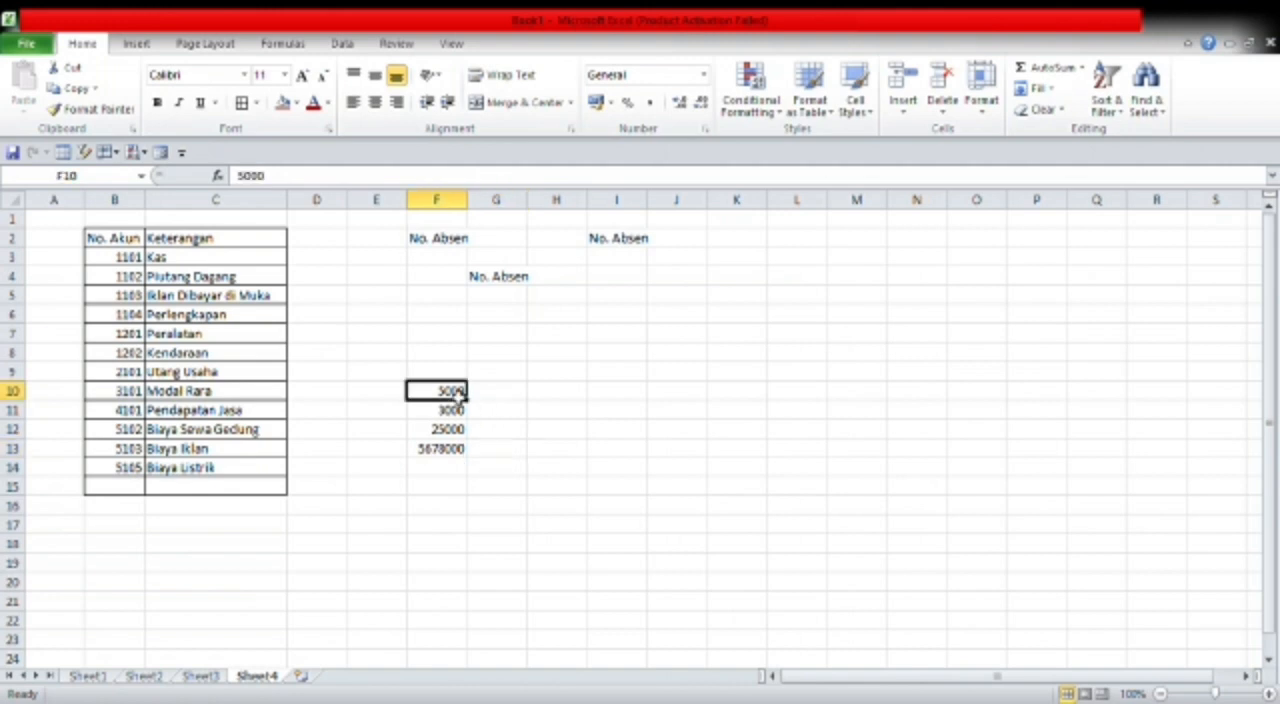
{"action": "left_click_drag", "start_coordinate": [460, 392], "coordinate": [471, 454]}
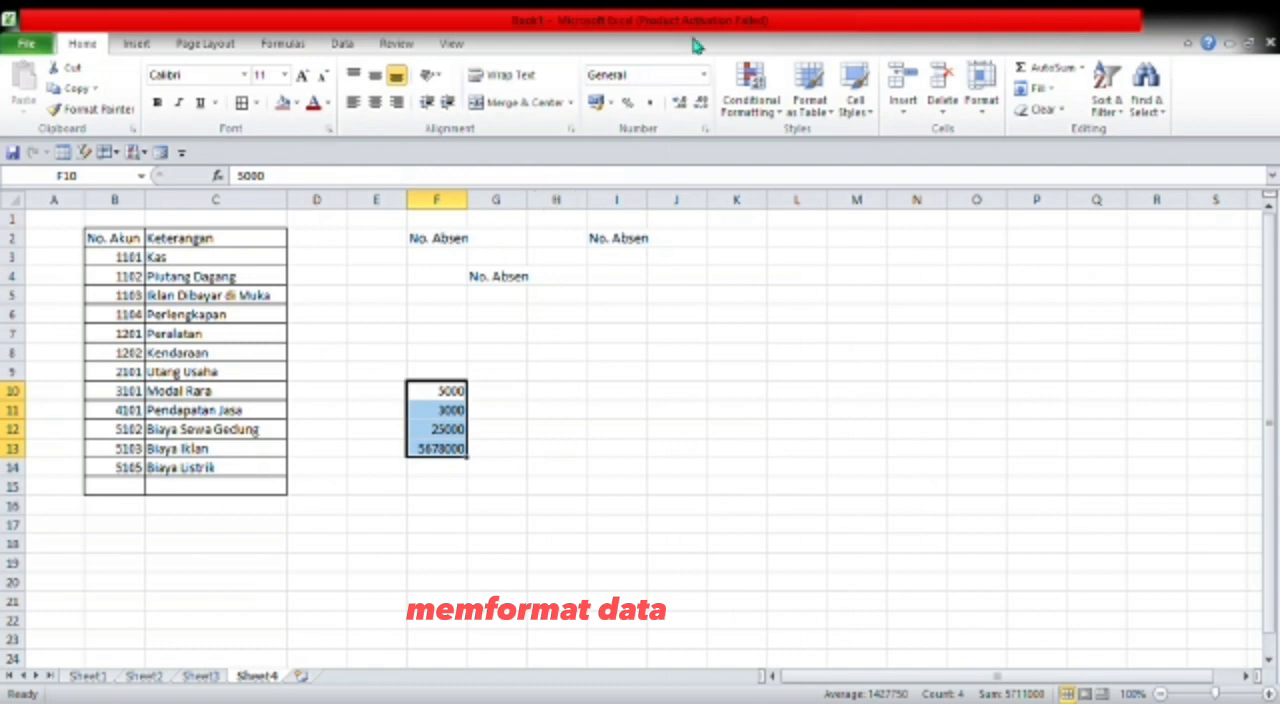
{"action": "left_click", "coordinate": [704, 79]}
{"action": "left_click", "coordinate": [676, 234]}
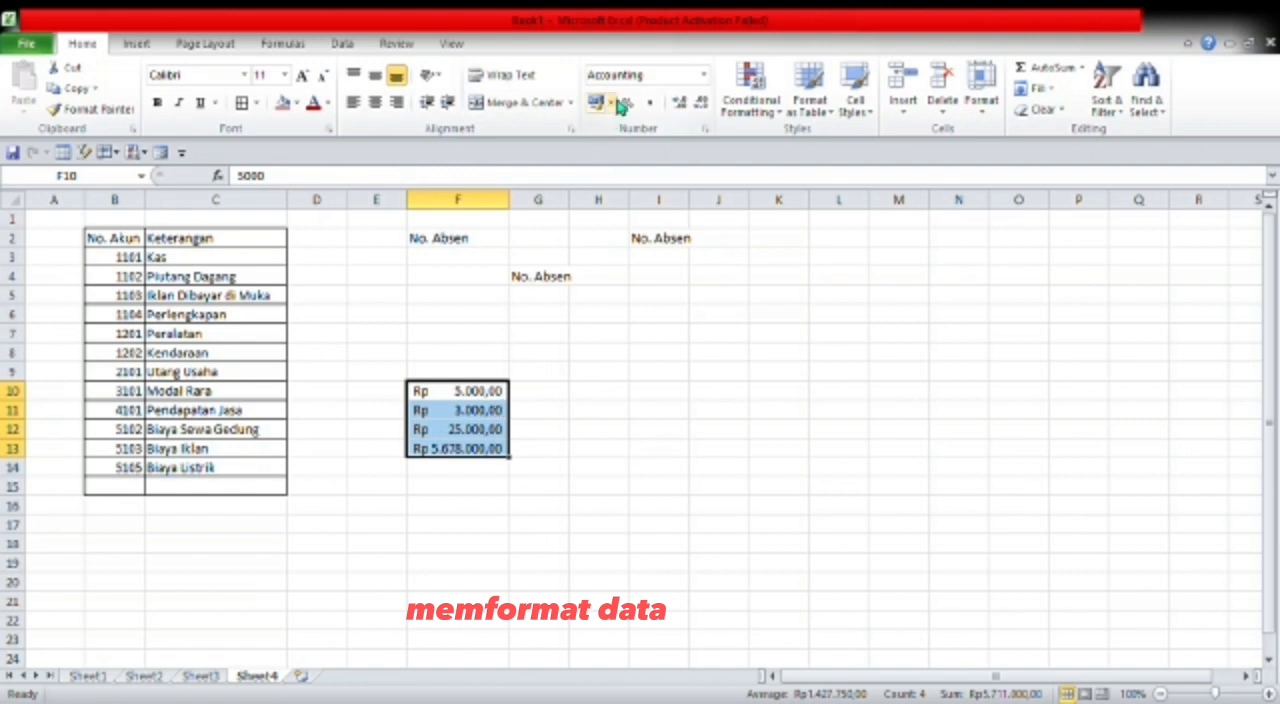
{"action": "left_click", "coordinate": [707, 78]}
{"action": "left_click", "coordinate": [671, 252]}
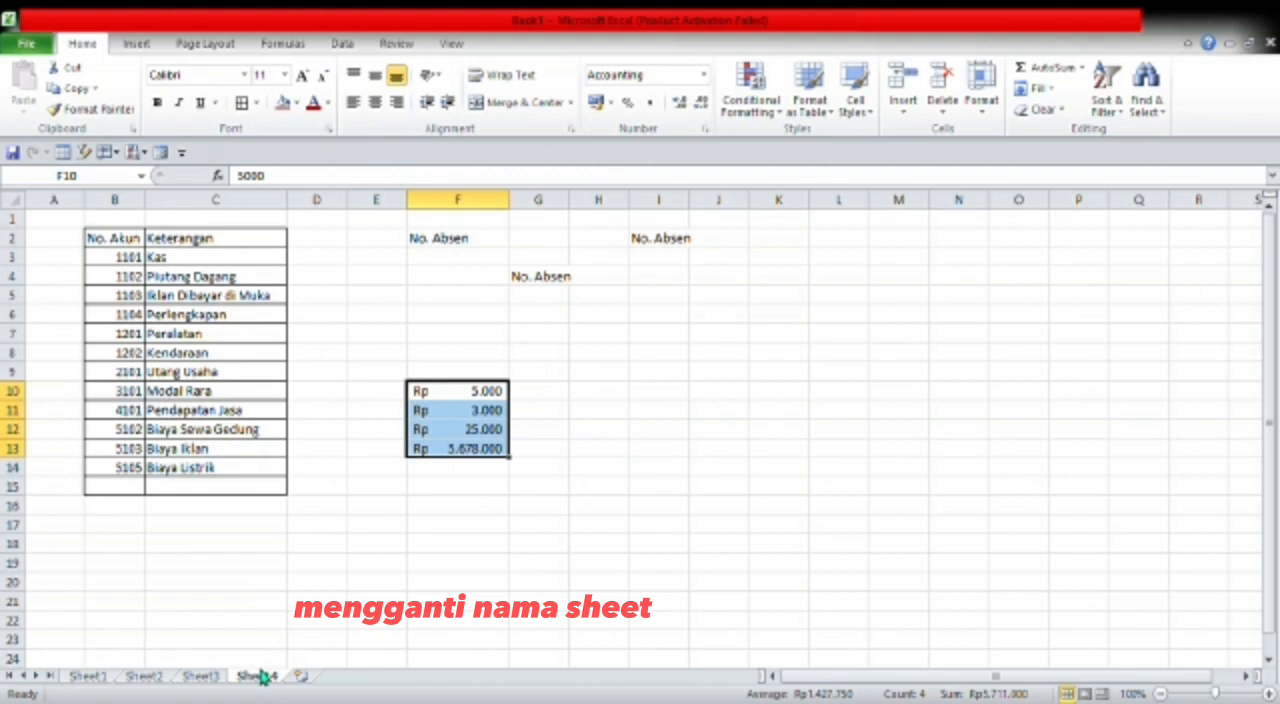
- Rename Sheet4 as format data
{"action": "double_click", "coordinate": [262, 678]}
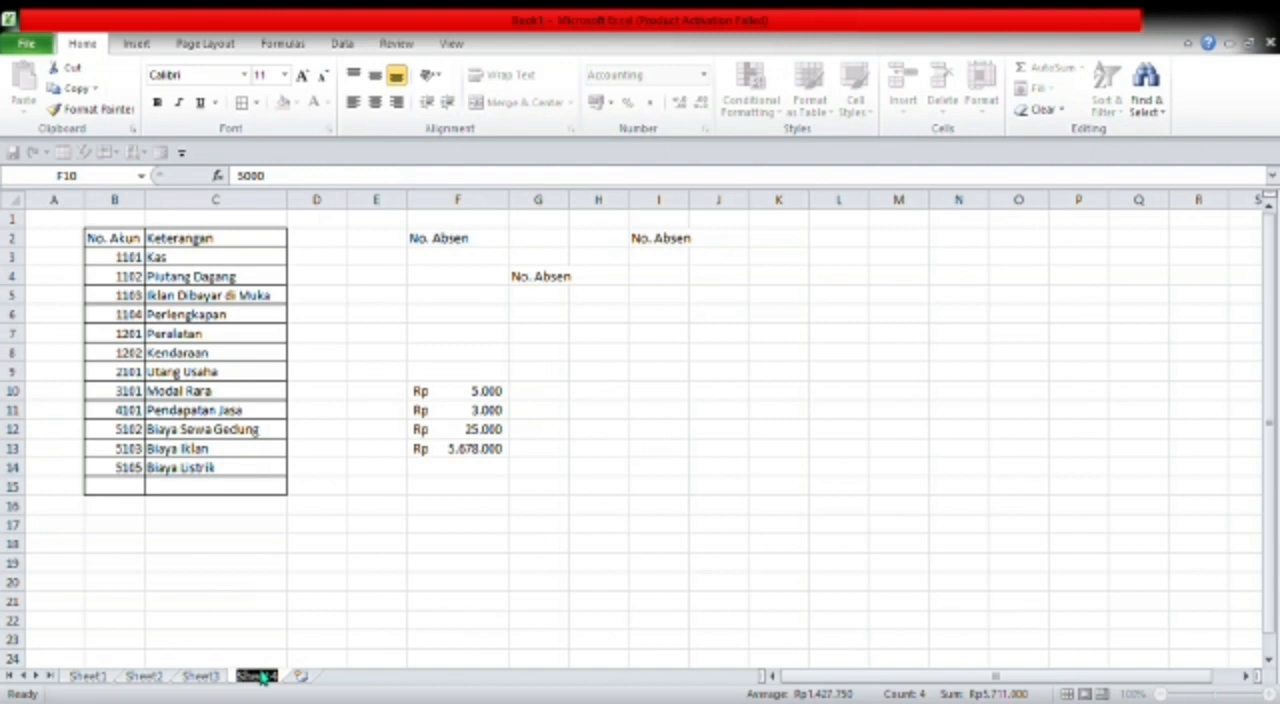
{"action": "type", "text": "fo"}
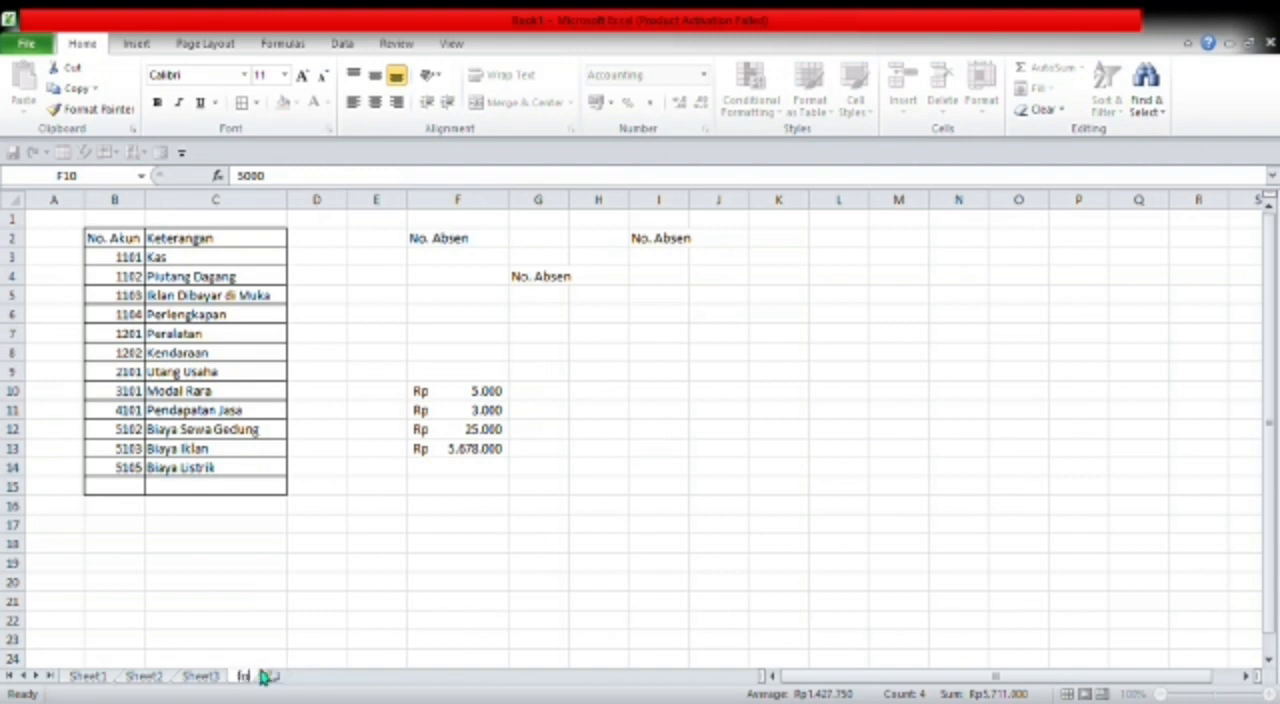
{"action": "type", "text": "rmat data"}
{"action": "key", "text": "Return"}
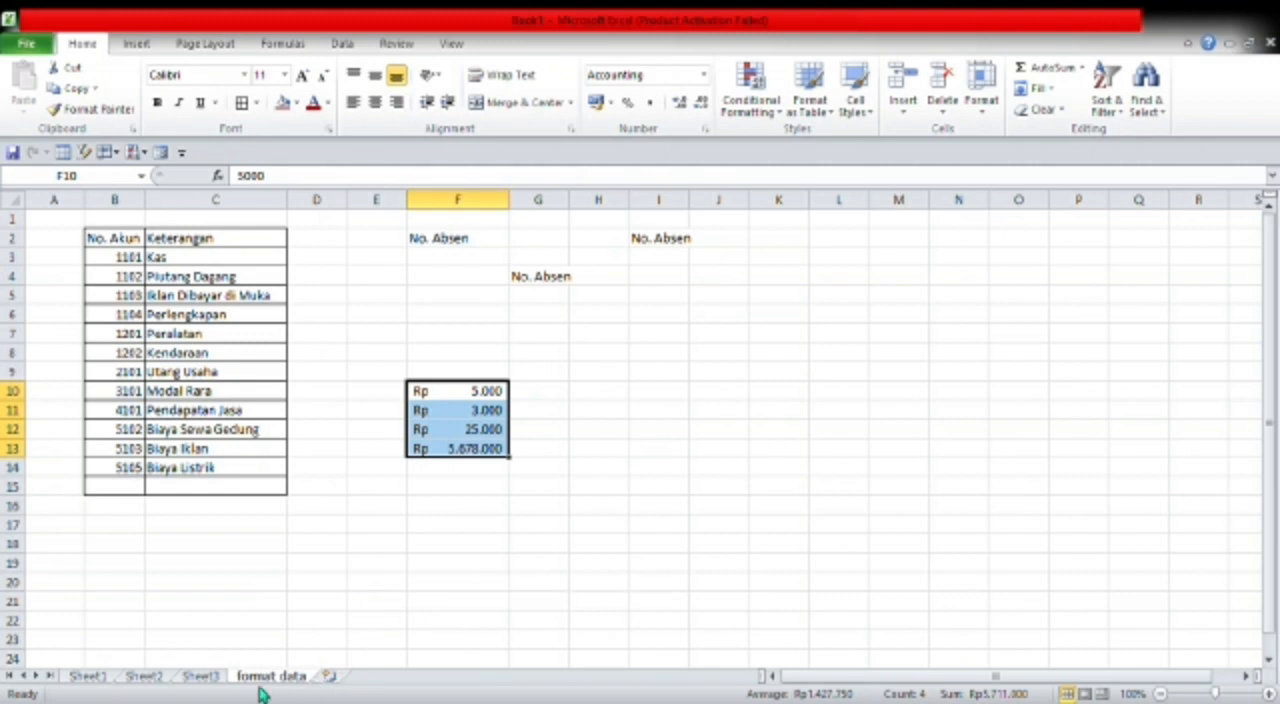
- Insert a new worksheet, then delete it again
{"action": "left_click", "coordinate": [336, 678]}
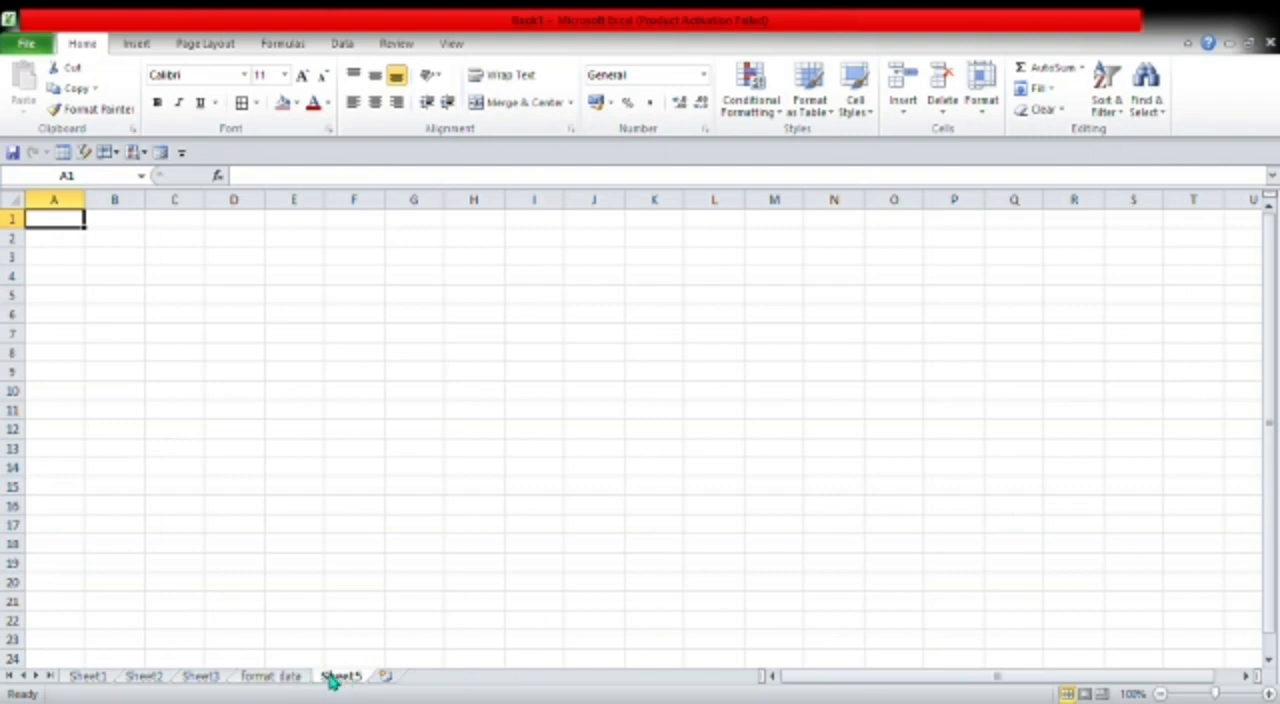
{"action": "right_click", "coordinate": [333, 680]}
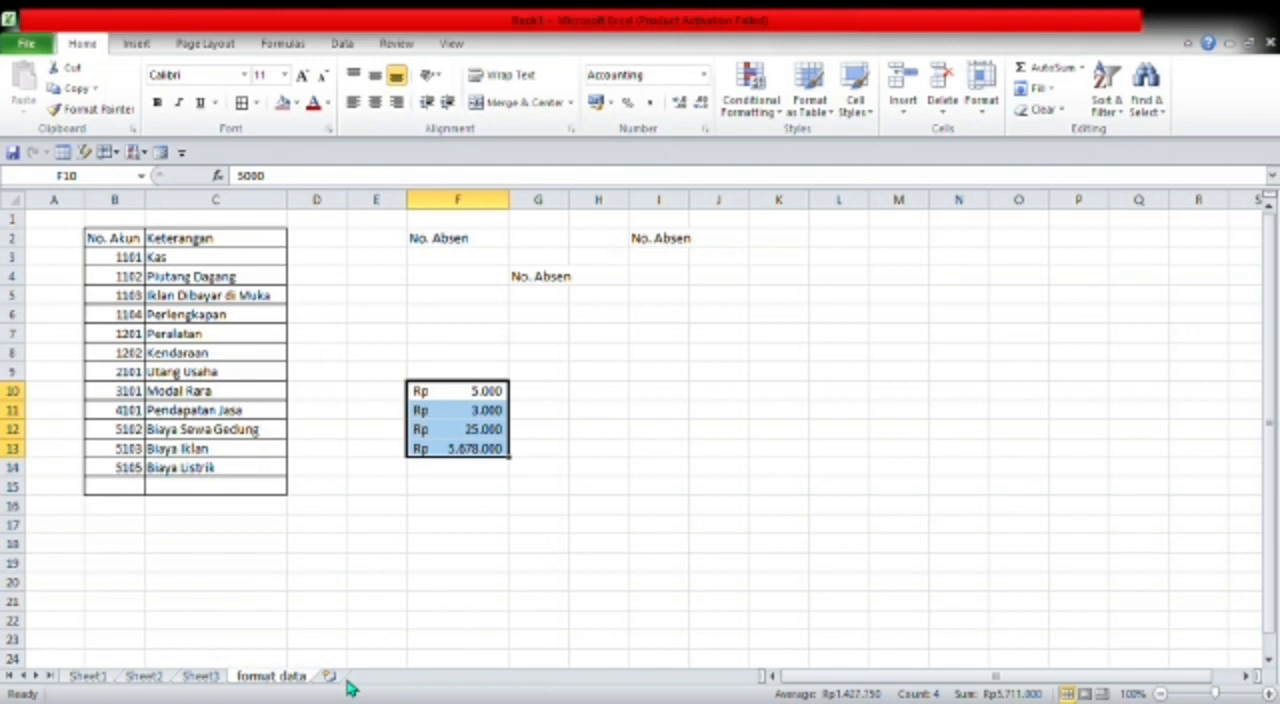
{"action": "left_click", "coordinate": [456, 532]}
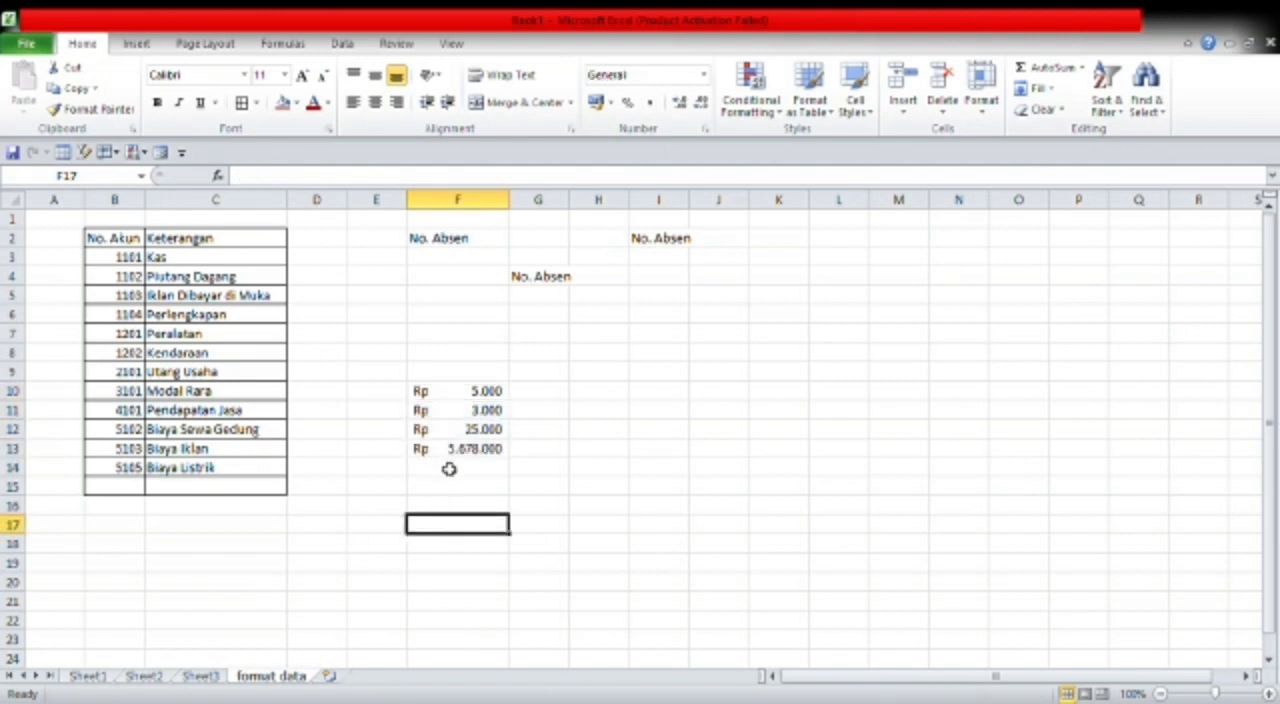